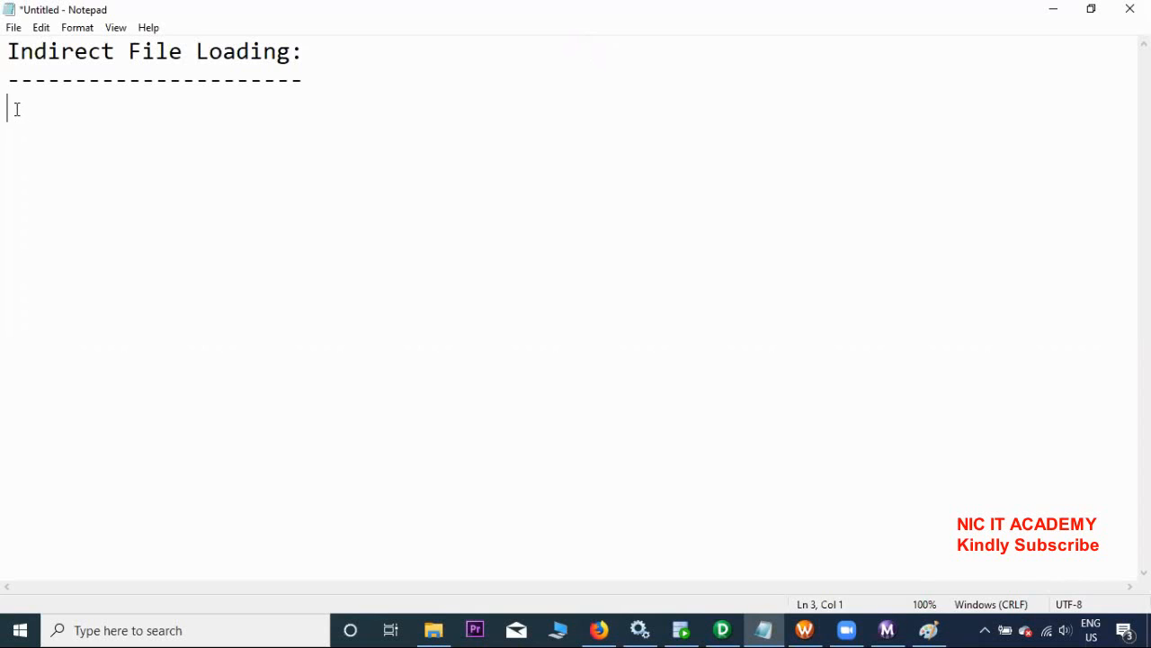
# Add the notes "FF ---> Table" and "5 files (Same structured)" under the Indirect File Loading heading, separated by a blank line
pyautogui.write('FF  ---> Table')
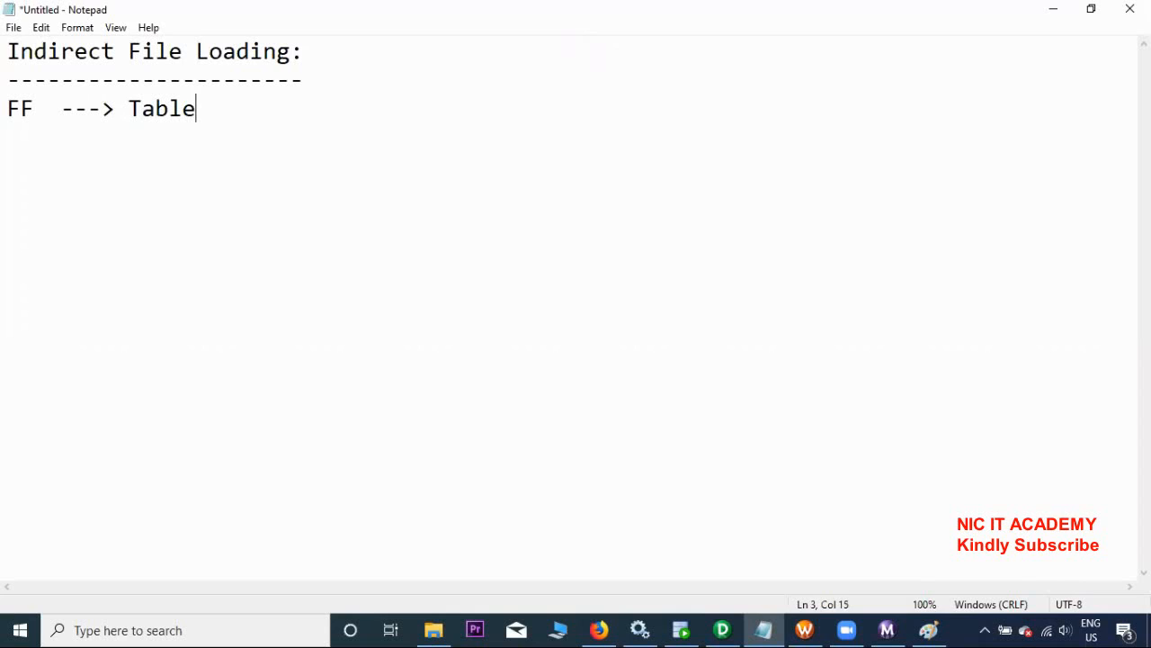
pyautogui.press('Return')
pyautogui.press('Return')
pyautogui.write('5 files')
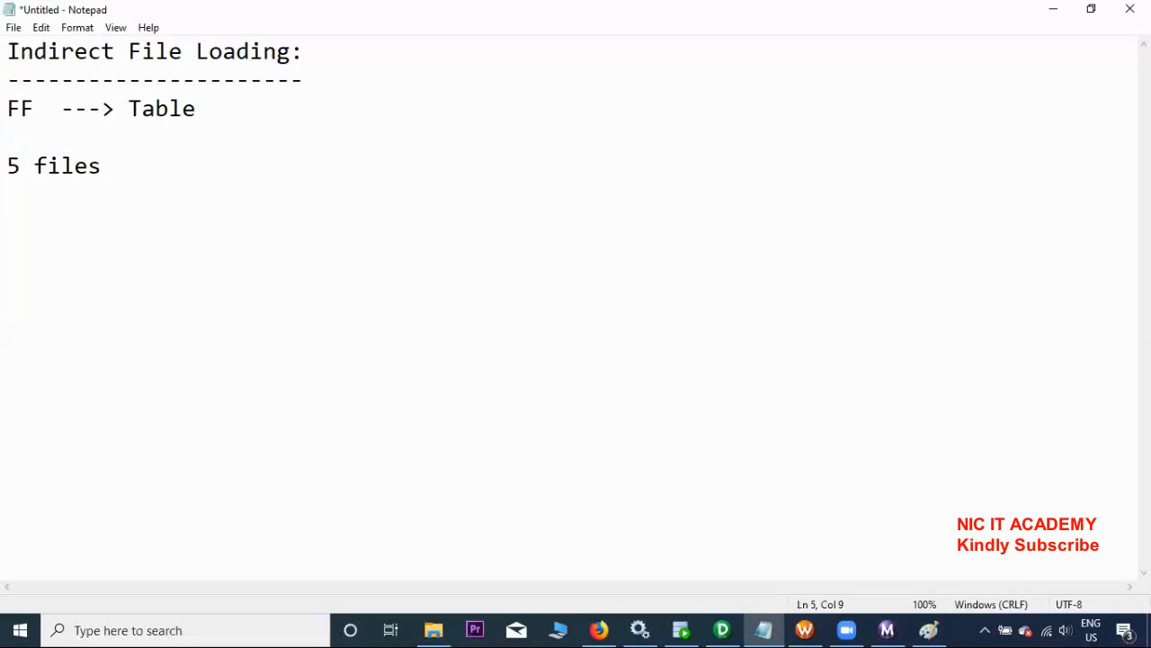
pyautogui.write(' (Same struc')
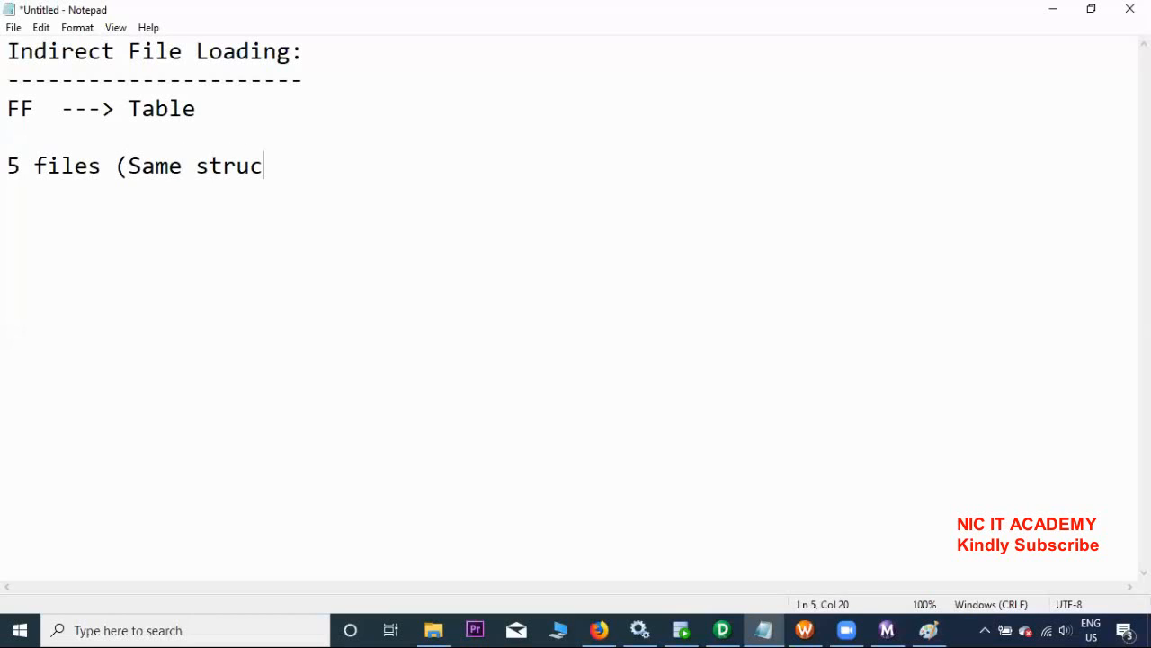
pyautogui.write('tured')
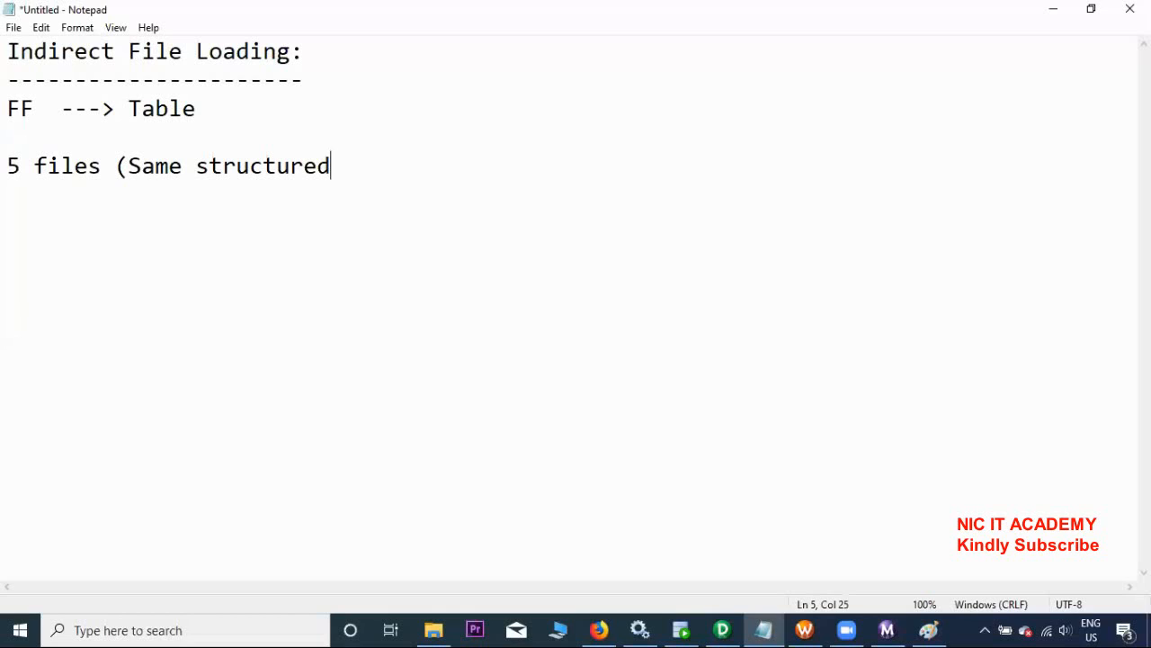
pyautogui.write(')')
pyautogui.press('BackSpace')
pyautogui.press('Return')
pyautogui.press('Return')
pyautogui.click(35, 108)
pyautogui.doubleClick(131, 165)
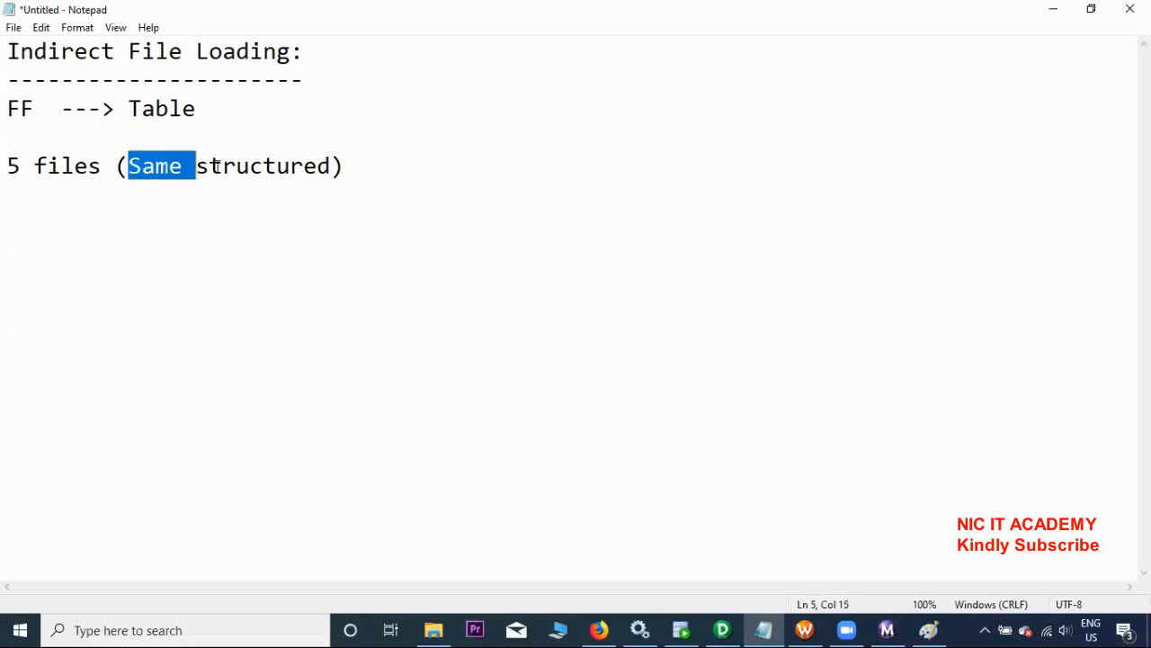
pyautogui.moveTo(215, 166); pyautogui.dragTo(329, 166)
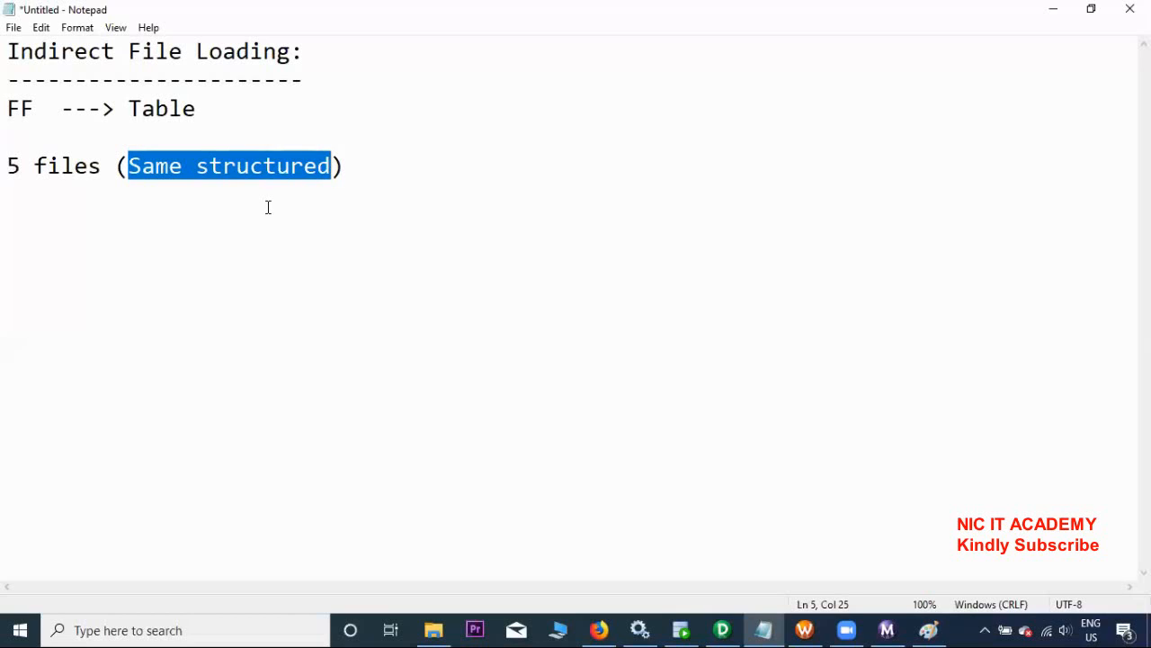
pyautogui.click(80, 235)
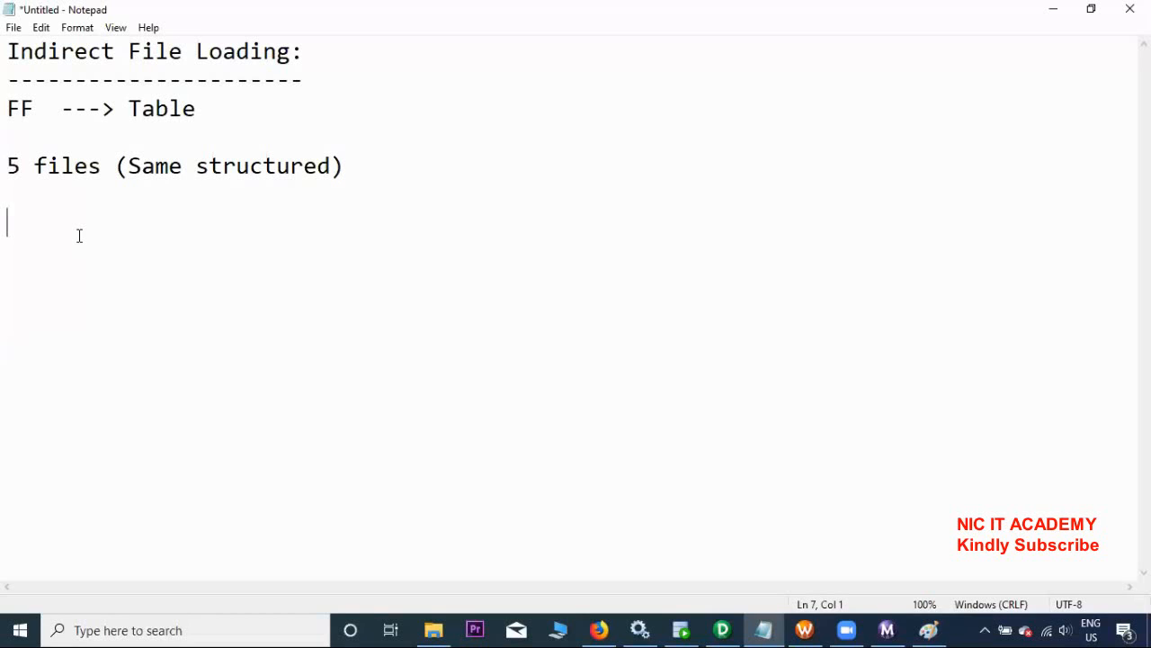
# Switch to Paint and draw a black rounded rectangle of about 240 × 271 px on the canvas's left side
pyautogui.click(927, 630)
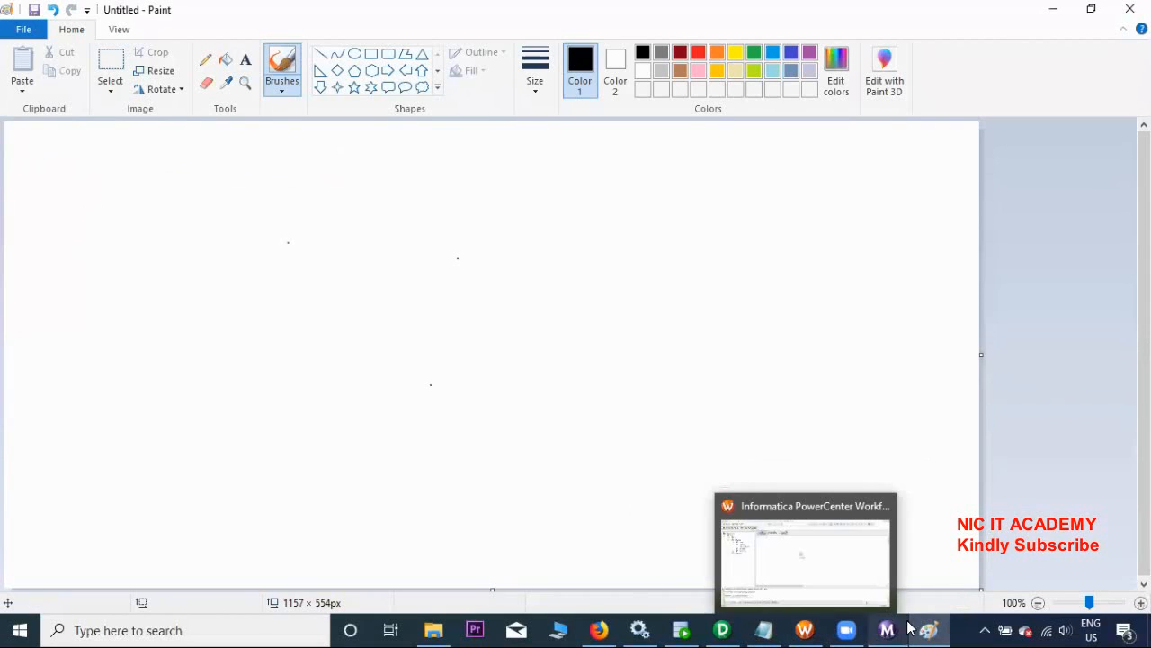
pyautogui.moveTo(926, 627)
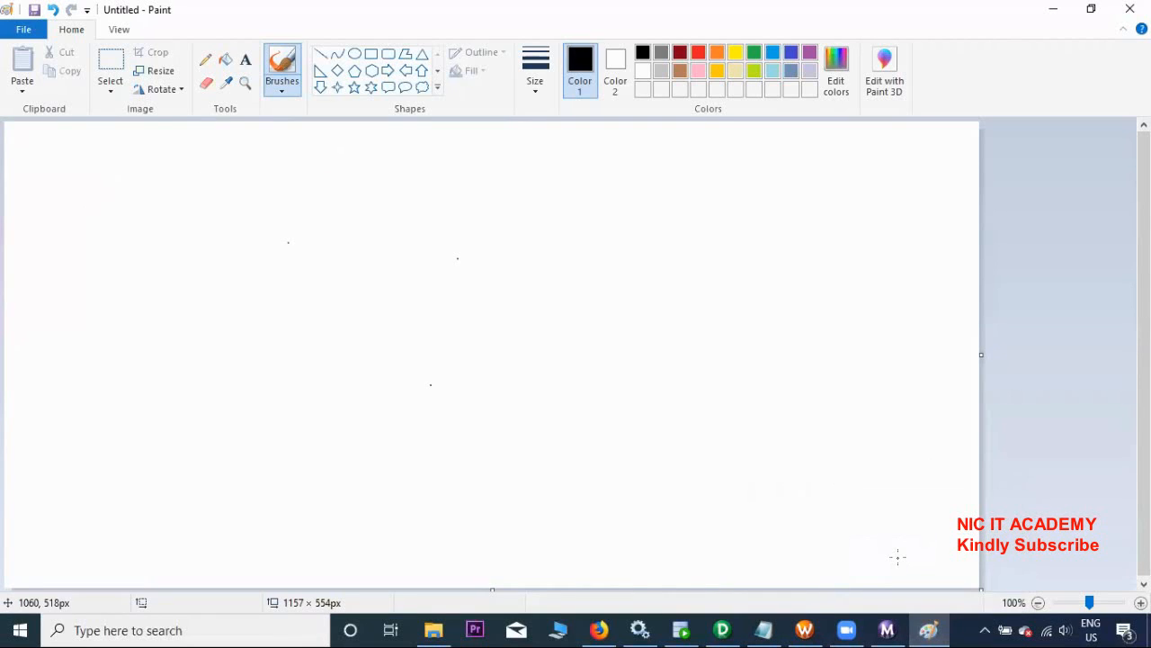
pyautogui.click(387, 54)
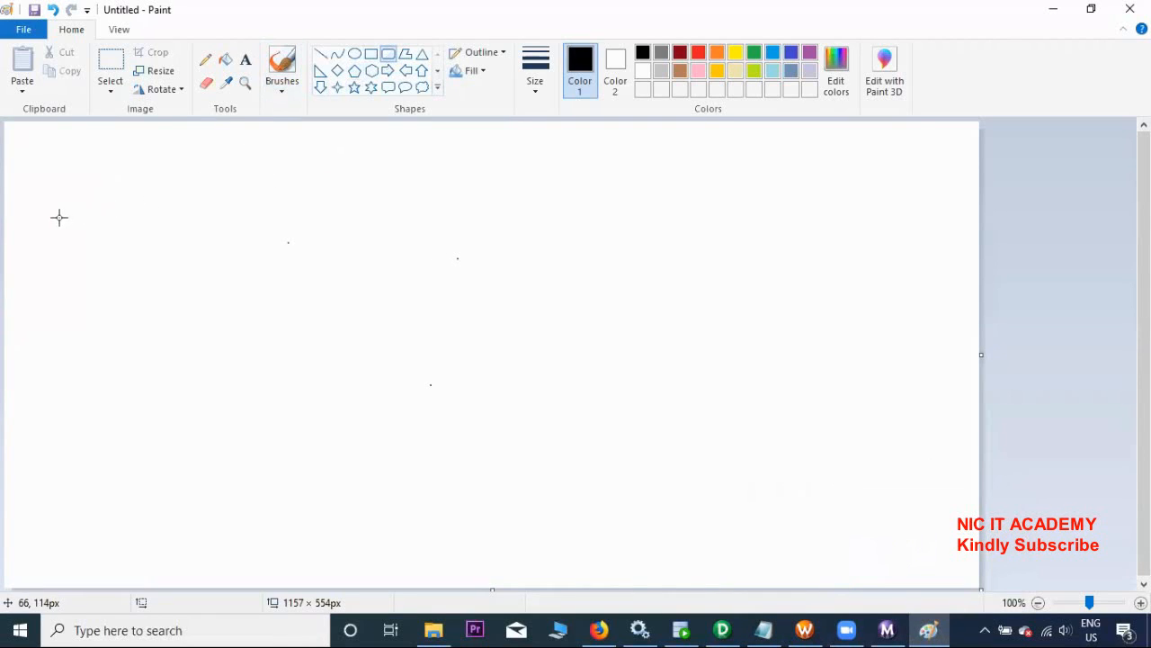
pyautogui.moveTo(59, 217); pyautogui.dragTo(262, 444)
# Add the text "S_FF_Employees_1.csv" inside the black rounded rectangle, near its upper edge
pyautogui.click(246, 61)
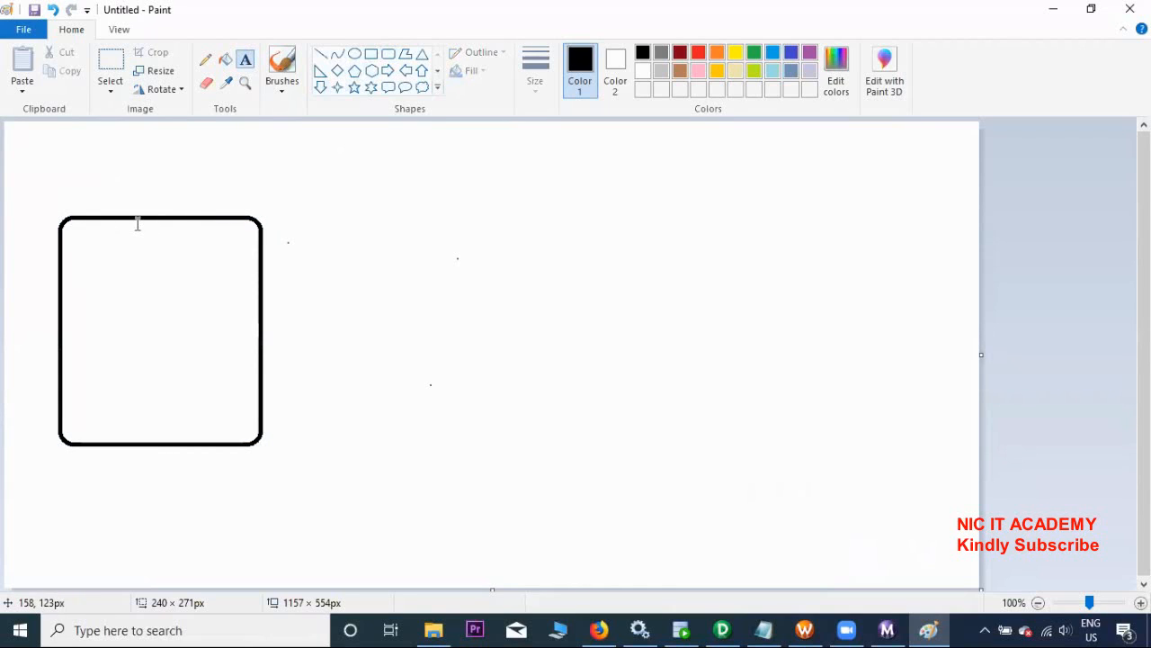
pyautogui.click(80, 245)
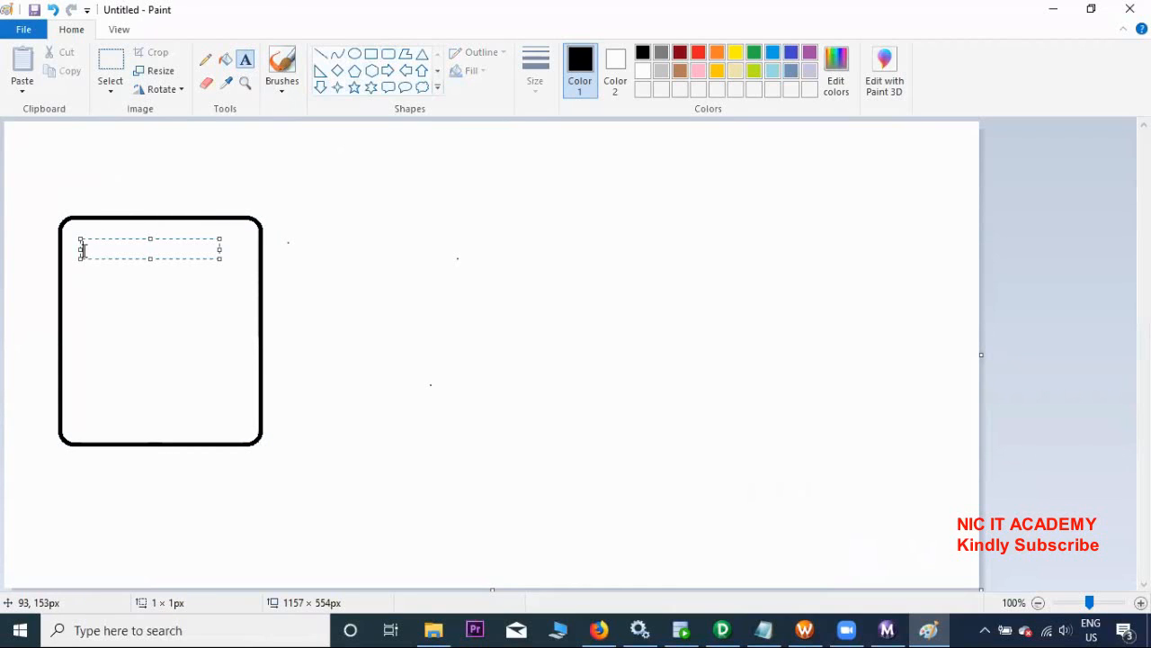
pyautogui.write('S')
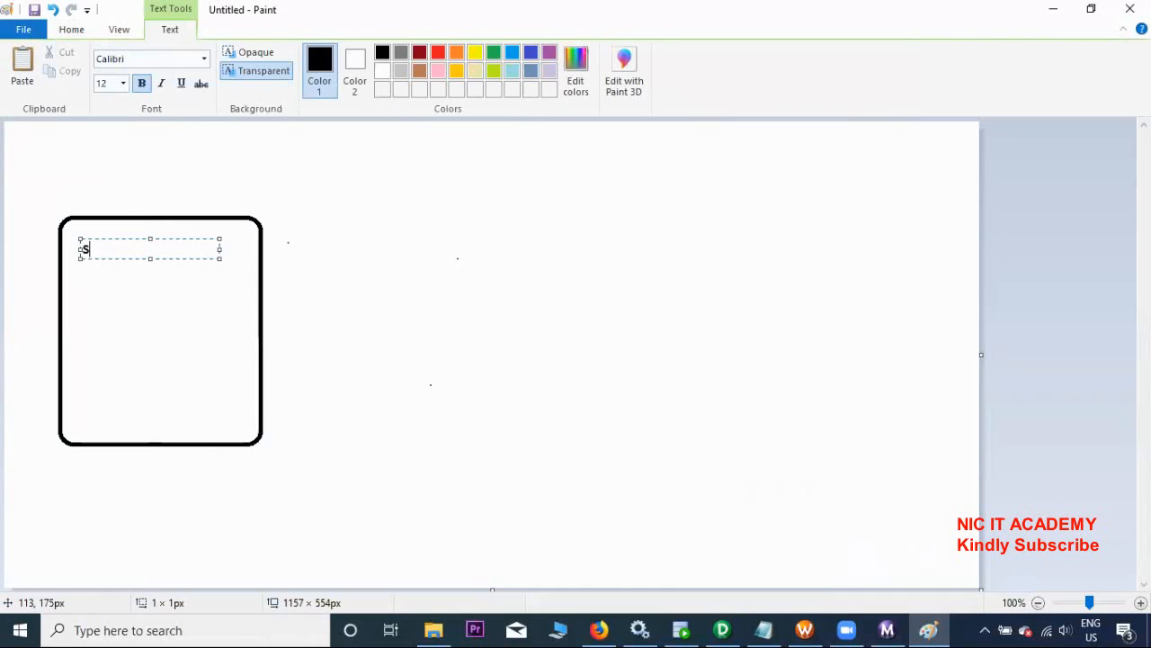
pyautogui.write('_FF_')
pyautogui.write('Employee')
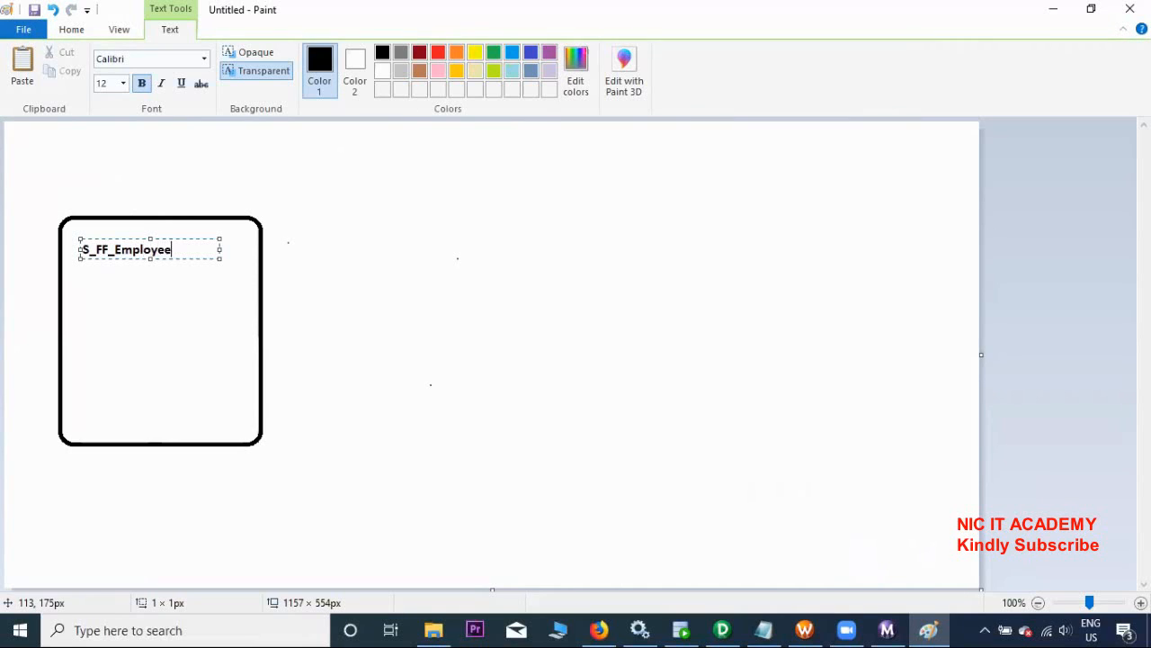
pyautogui.write('s_1.csv')
# Copy the S_FF_Employees_1.csv line and paste it four times below, each on its own line
pyautogui.moveTo(220, 259); pyautogui.dragTo(83, 249)
pyautogui.hotkey('ctrl', 'c')
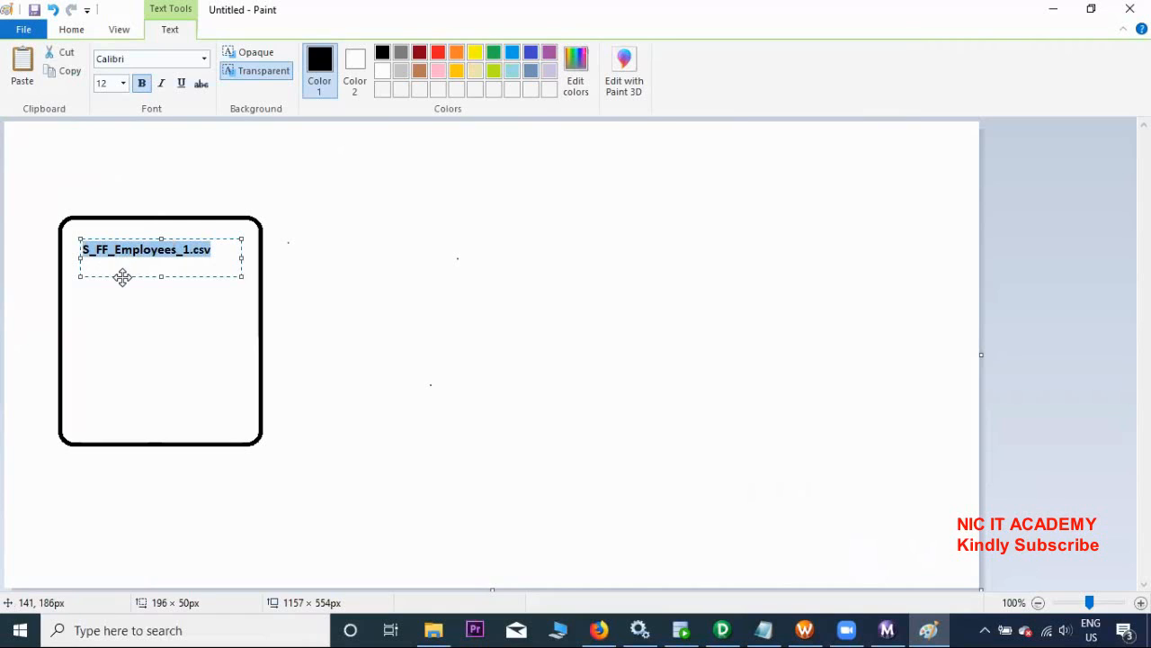
pyautogui.click(219, 251)
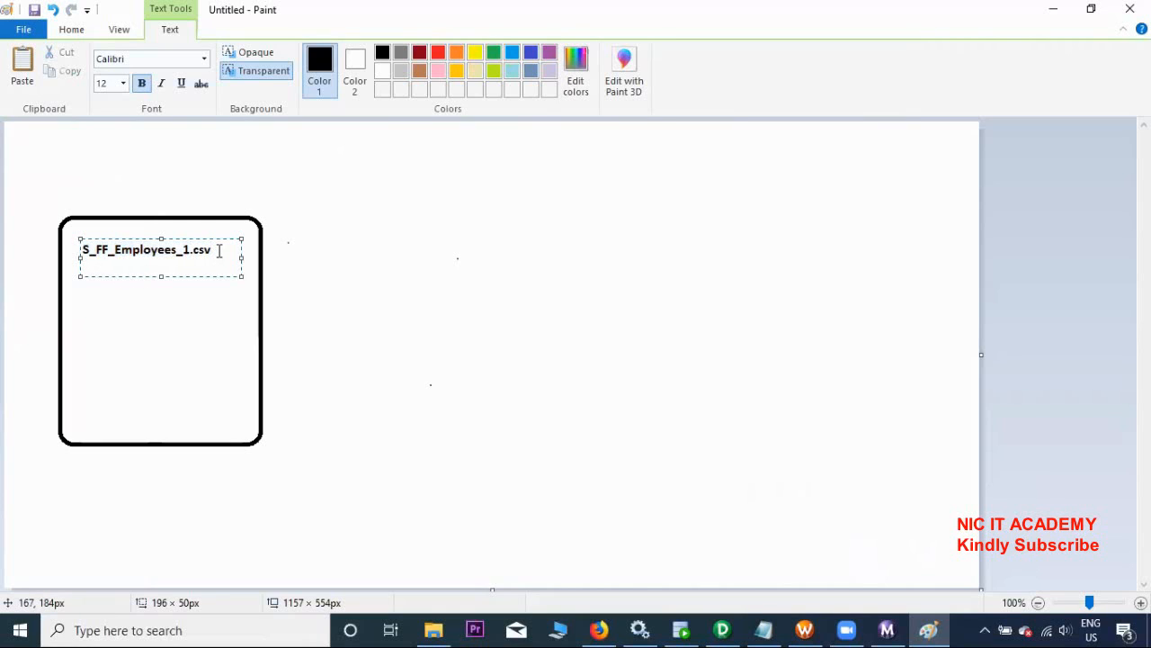
pyautogui.press('Return')
pyautogui.hotkey('ctrl', 'v')
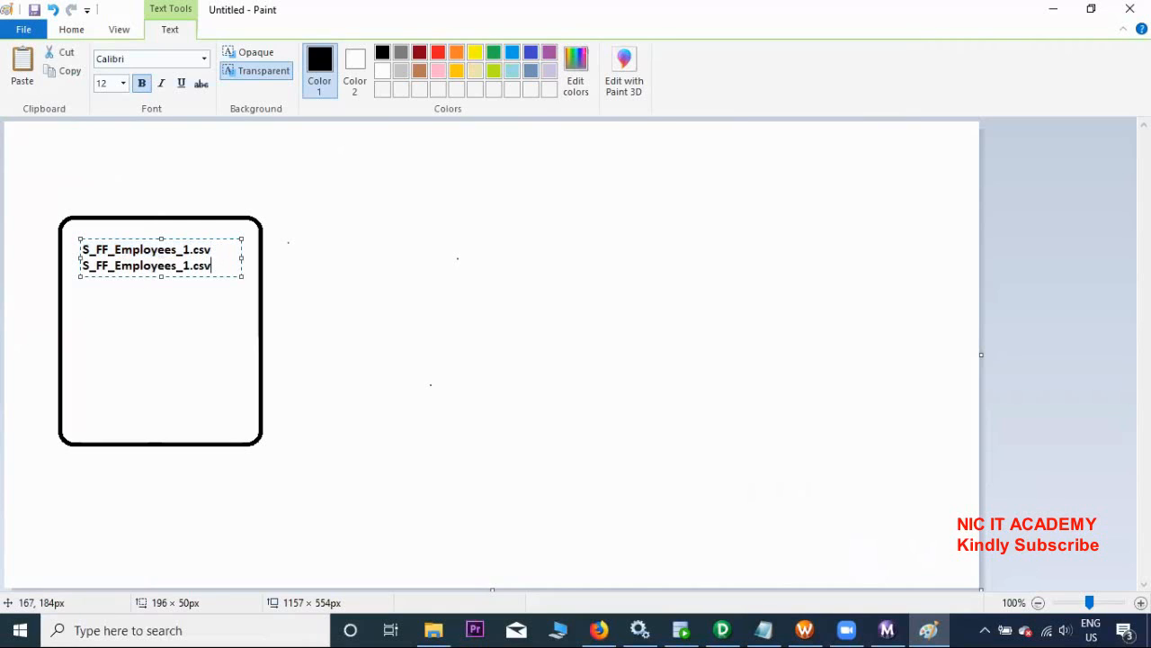
pyautogui.press('Return')
pyautogui.hotkey('ctrl', 'v')
pyautogui.press('Return')
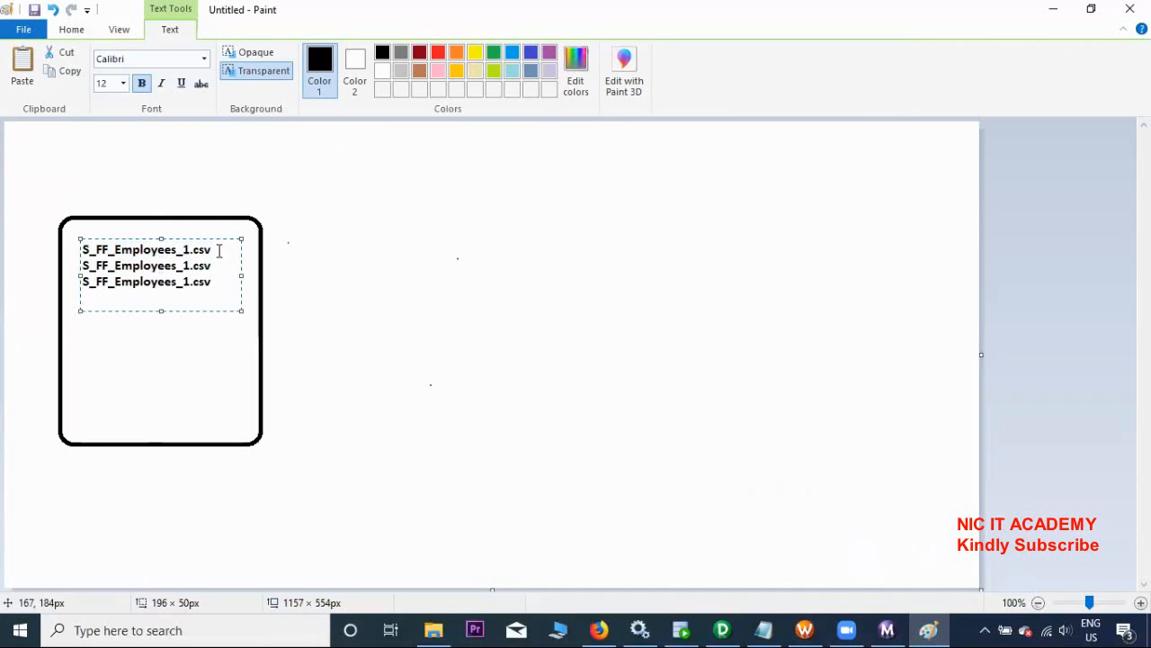
pyautogui.hotkey('ctrl', 'v')
pyautogui.press('Return')
pyautogui.hotkey('ctrl', 'v')
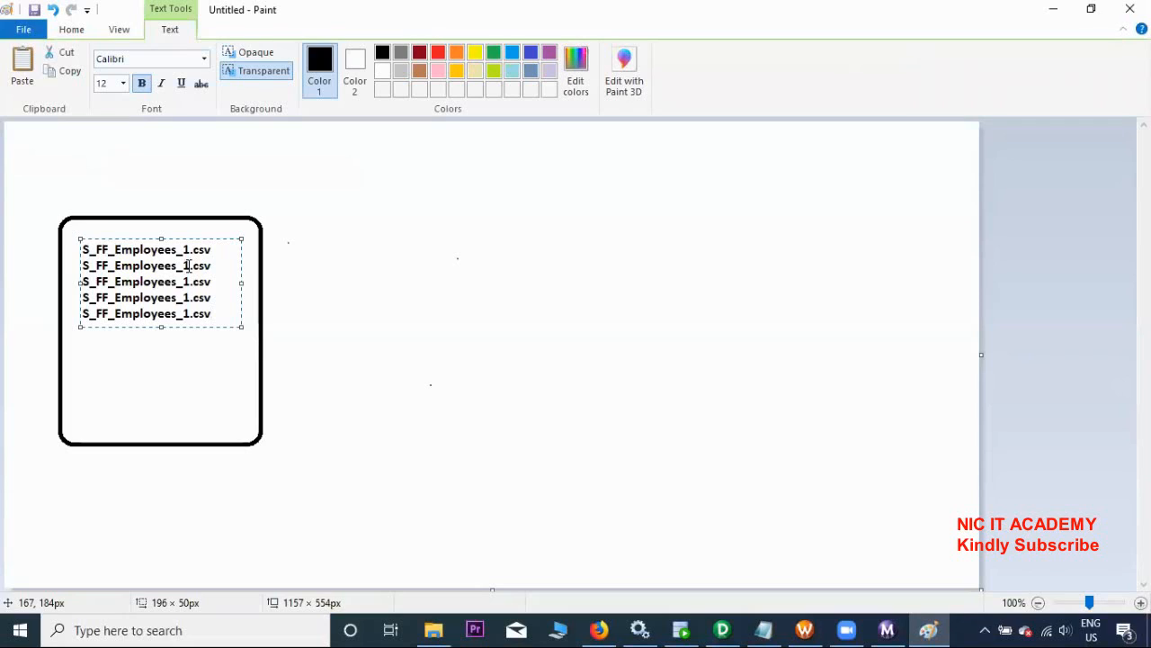
# Renumber the four pasted file names as S_FF_Employees_2.csv through S_FF_Employees_5.csv and finish the text box
pyautogui.click(188, 265)
pyautogui.press('BackSpace')
pyautogui.write('2')
pyautogui.click(190, 284)
pyautogui.press('BackSpace')
pyautogui.write('3')
pyautogui.click(186, 298)
pyautogui.press('BackSpace')
pyautogui.write('4')
pyautogui.click(189, 313)
pyautogui.press('BackSpace')
pyautogui.write('5')
pyautogui.click(82, 488)
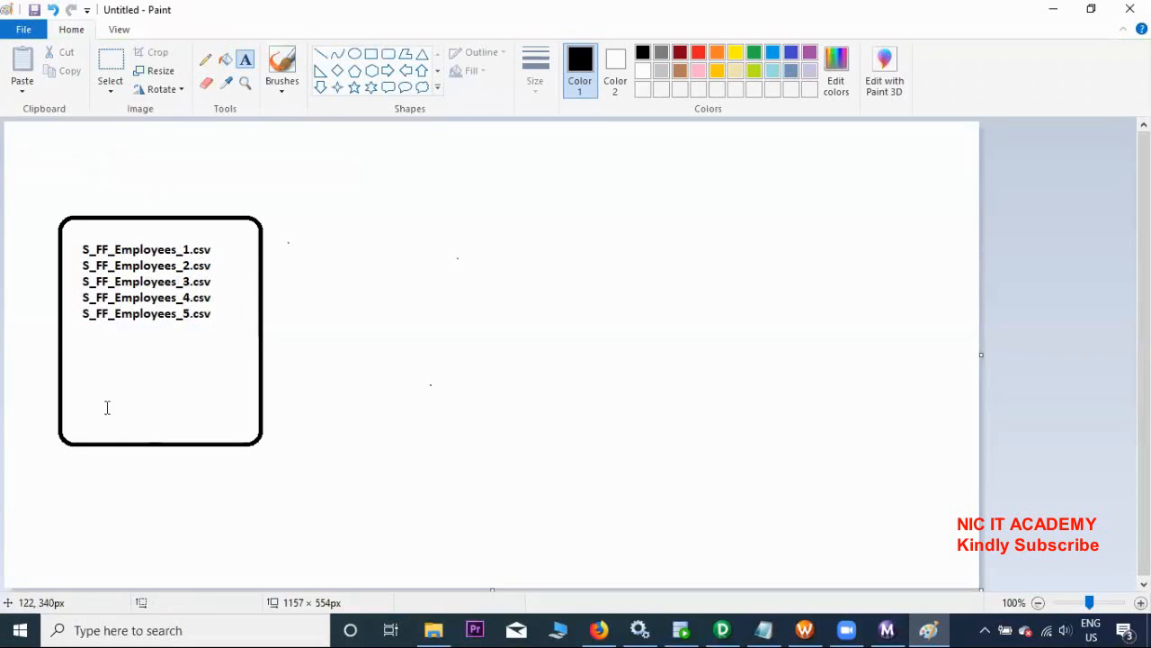
# Add the green label "master.txt" just above the black rounded rectangle
pyautogui.click(89, 194)
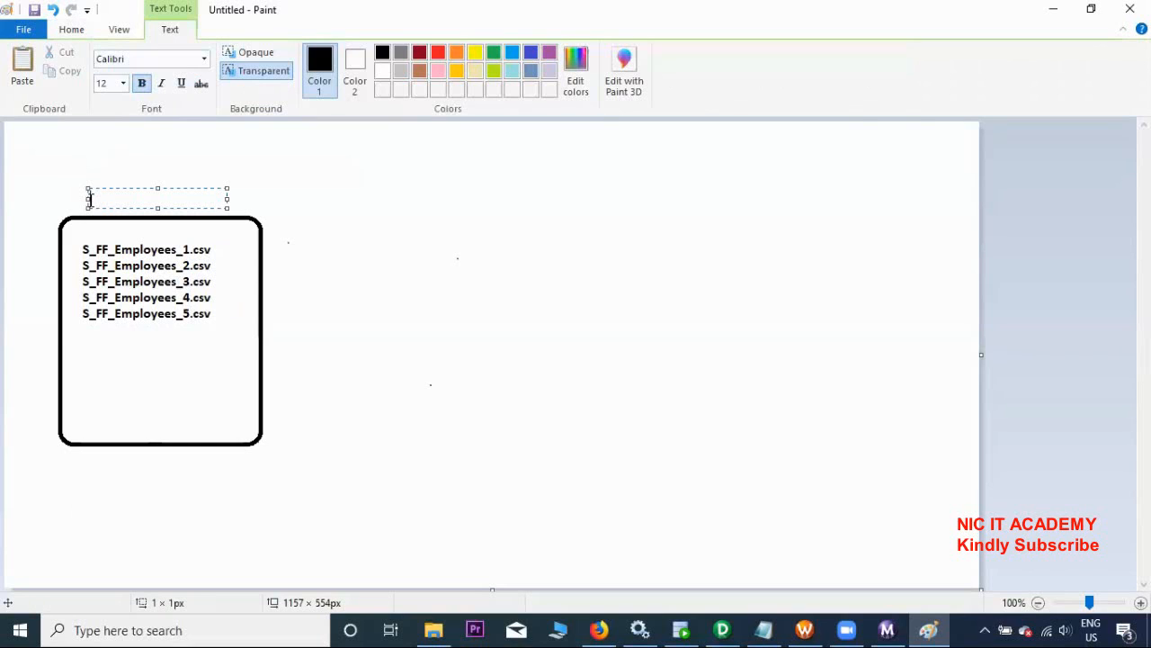
pyautogui.click(493, 52)
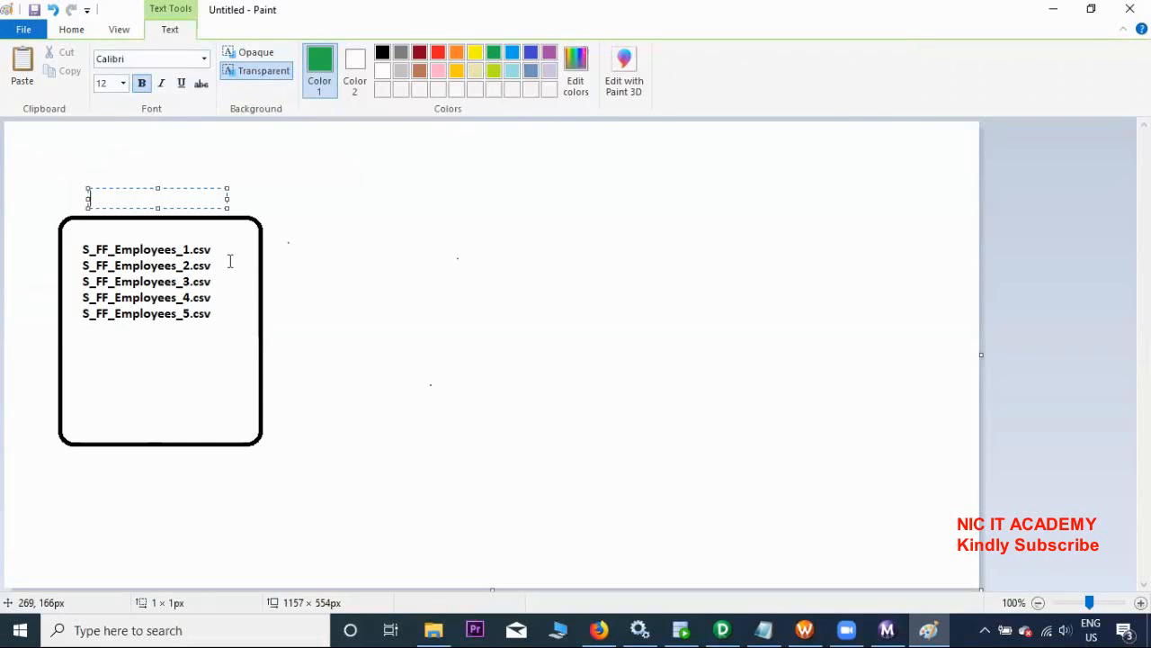
pyautogui.write('master.txt')
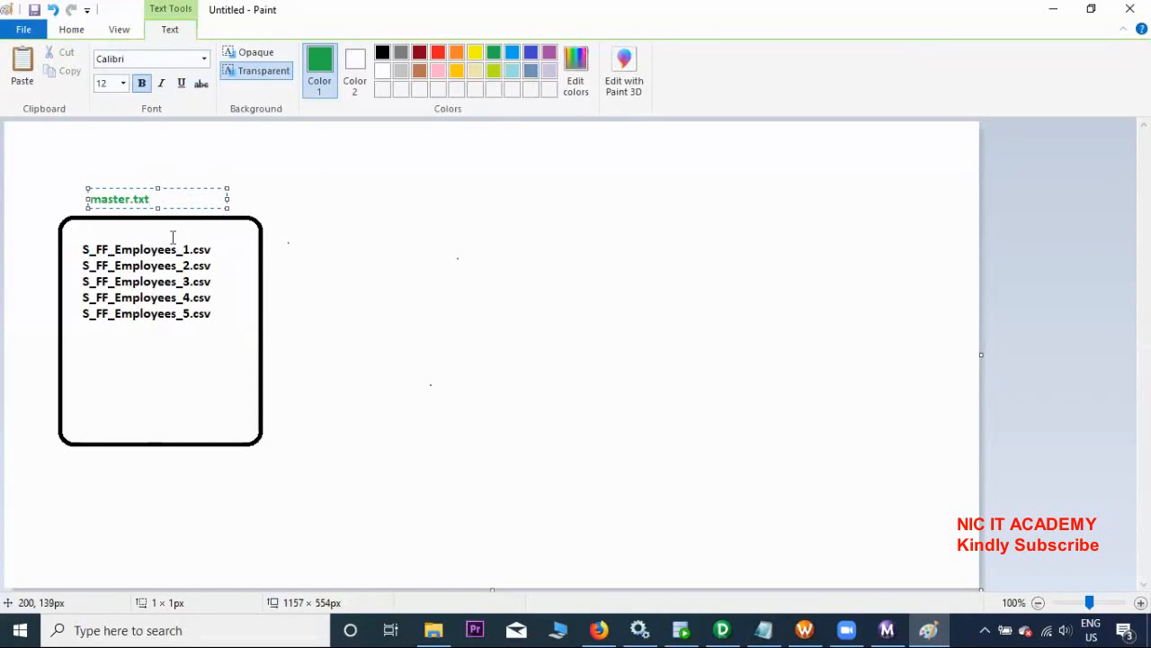
pyautogui.moveTo(152, 198); pyautogui.dragTo(88, 198)
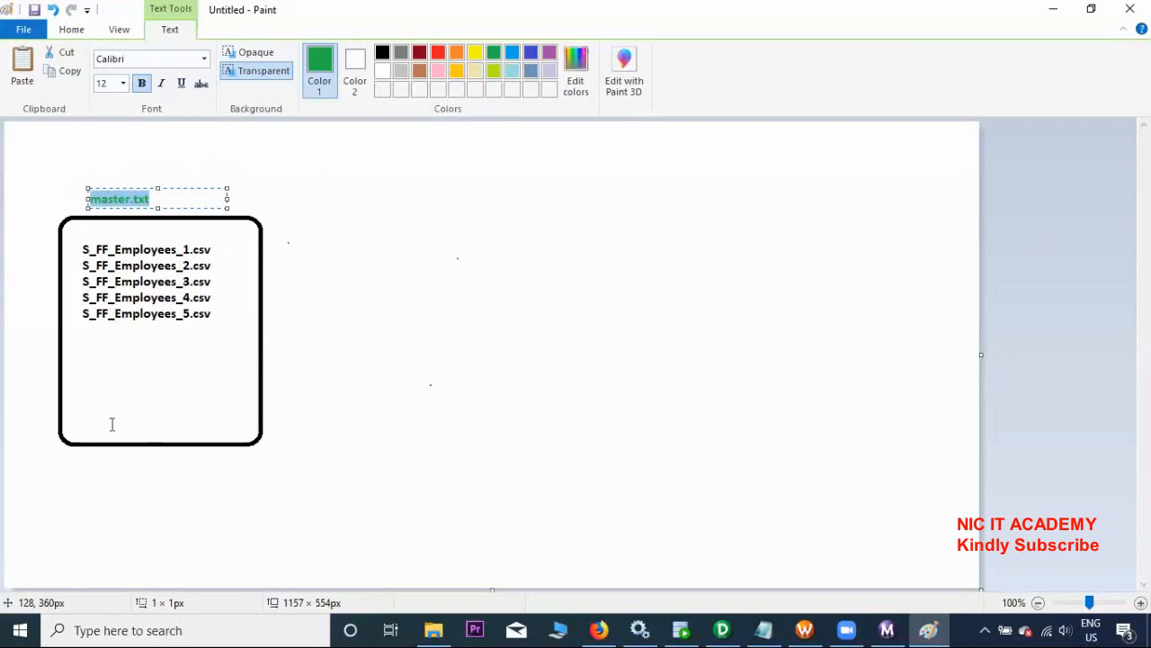
pyautogui.click(327, 301)
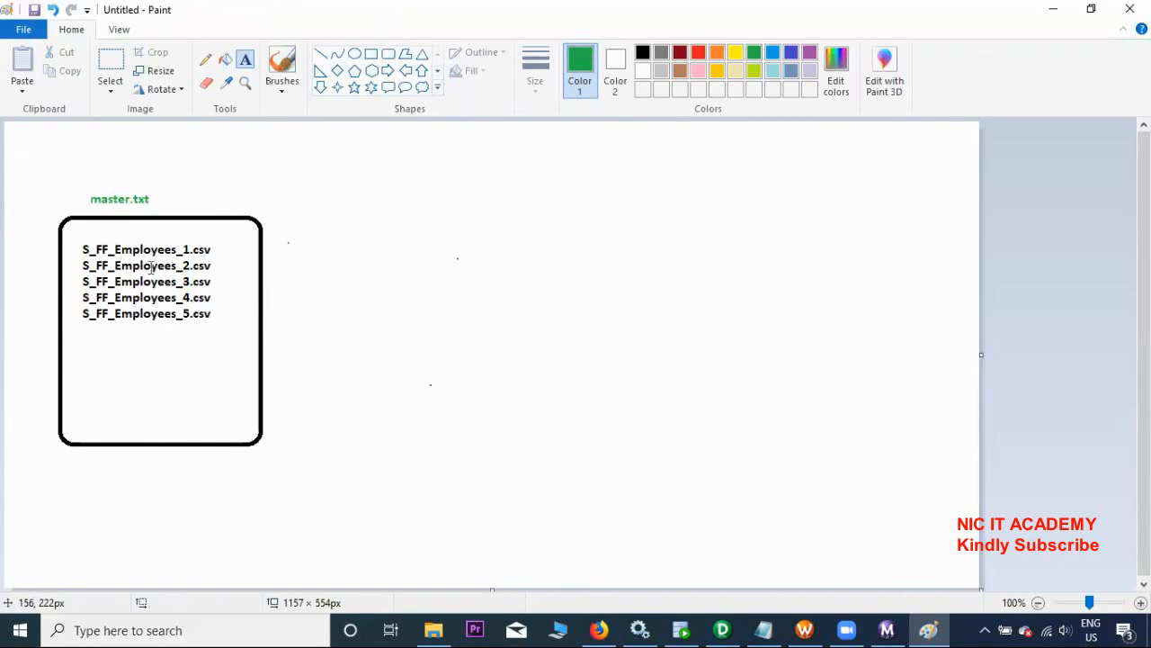
# Draw three green rounded rectangles side by side right of the file list, the second about 80 × 140 px and the third about 100 × 155 px
pyautogui.click(390, 54)
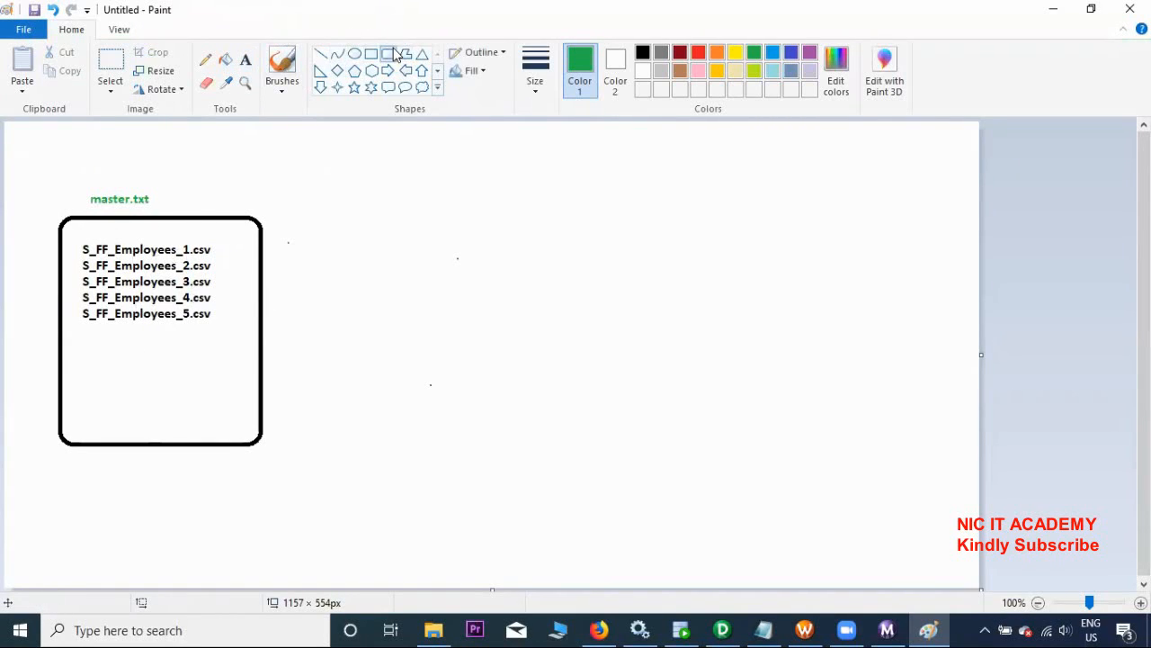
pyautogui.moveTo(447, 242); pyautogui.dragTo(531, 360)
pyautogui.moveTo(548, 241); pyautogui.dragTo(617, 359)
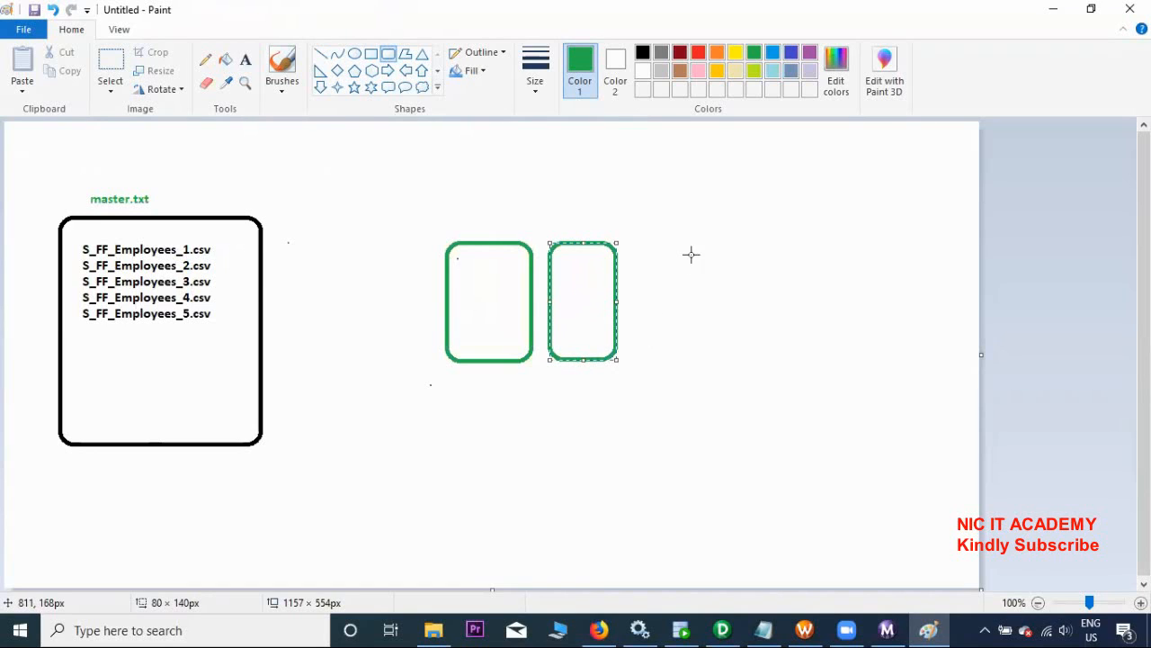
pyautogui.moveTo(687, 239)
pyautogui.mouseDown()
pyautogui.moveTo(743, 341)
pyautogui.moveTo(773, 370)
pyautogui.mouseUp()
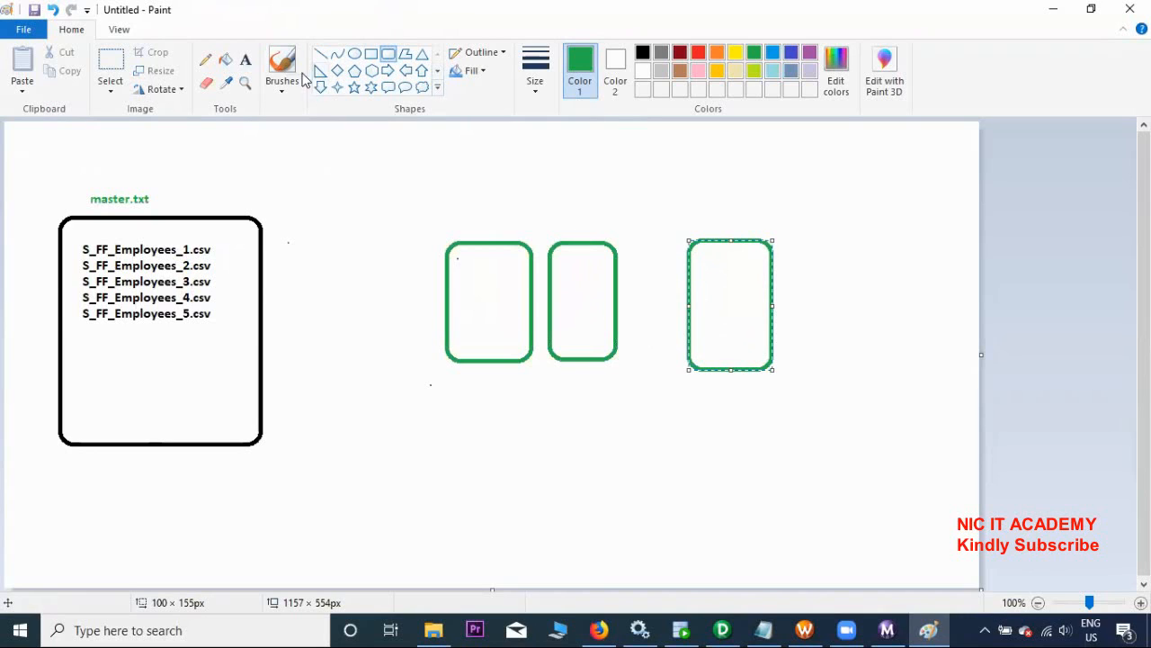
# Draw green Pencil lines linking the first green rectangle to the second, and the second to the third
pyautogui.click(209, 66)
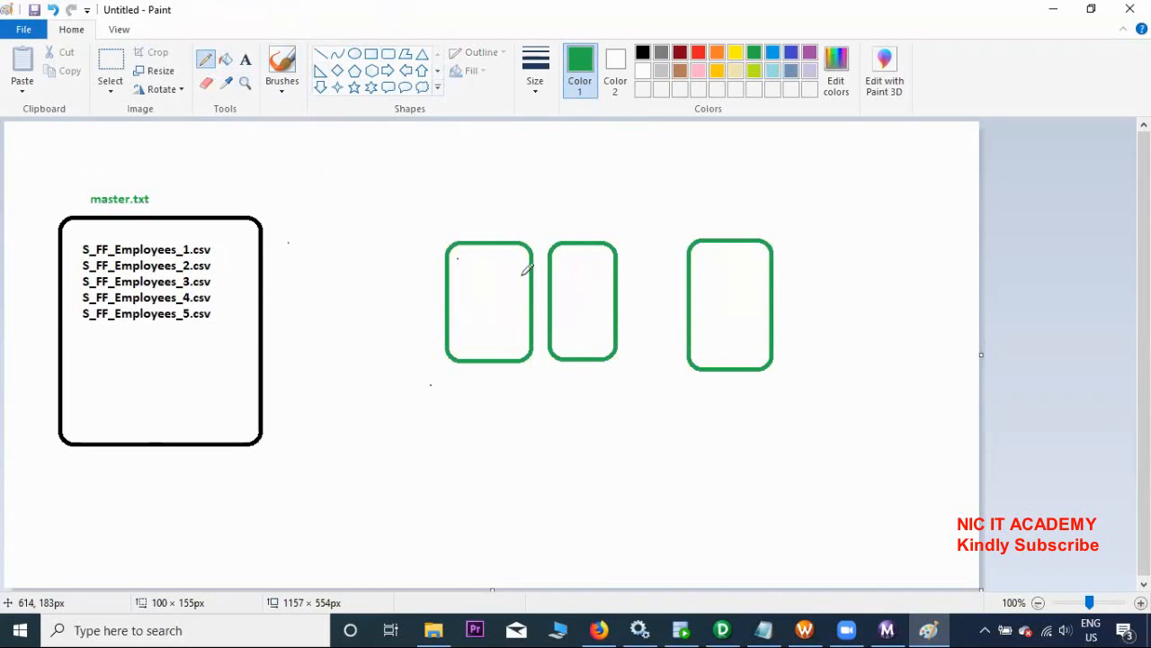
pyautogui.moveTo(533, 273)
pyautogui.mouseDown()
pyautogui.moveTo(549, 272)
pyautogui.moveTo(543, 266)
pyautogui.moveTo(547, 331)
pyautogui.mouseUp()
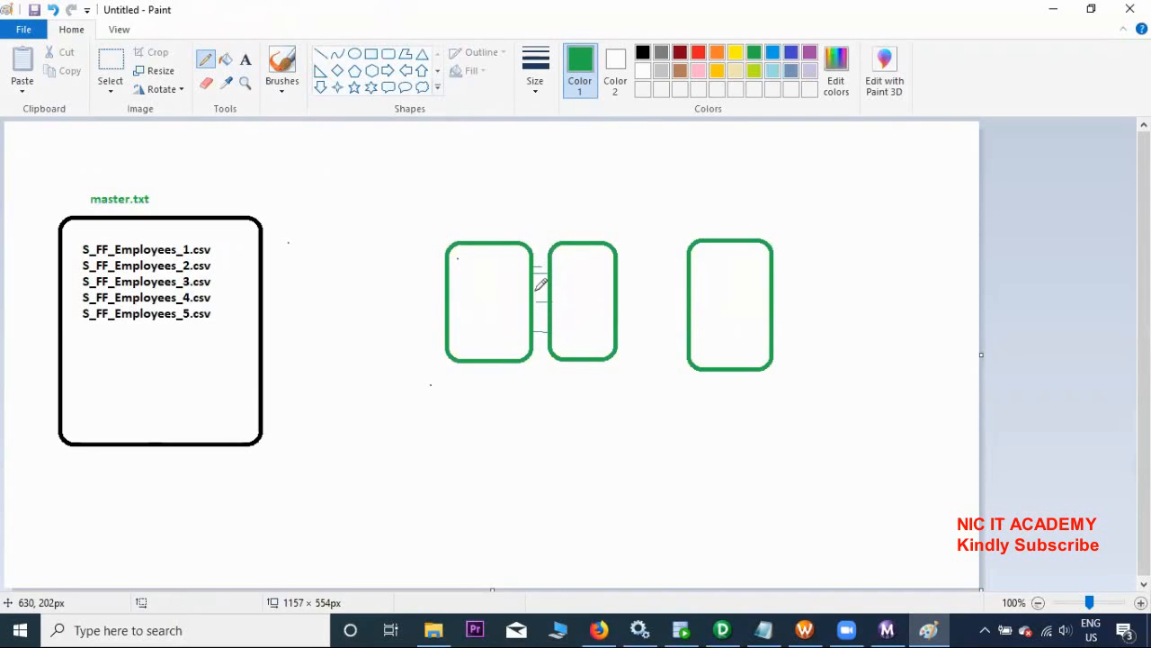
pyautogui.moveTo(535, 286); pyautogui.dragTo(546, 286)
pyautogui.moveTo(612, 261); pyautogui.dragTo(683, 260)
pyautogui.moveTo(617, 272); pyautogui.dragTo(694, 285)
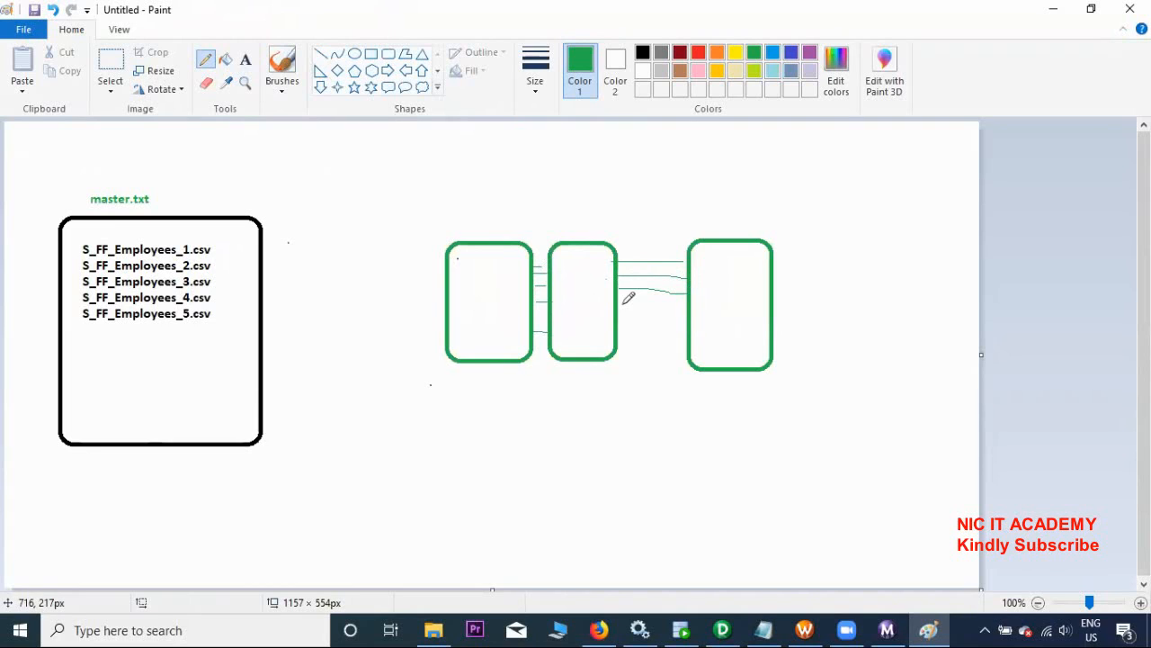
pyautogui.moveTo(620, 306); pyautogui.dragTo(688, 306)
pyautogui.moveTo(619, 322); pyautogui.dragTo(684, 321)
pyautogui.moveTo(618, 336); pyautogui.dragTo(686, 337)
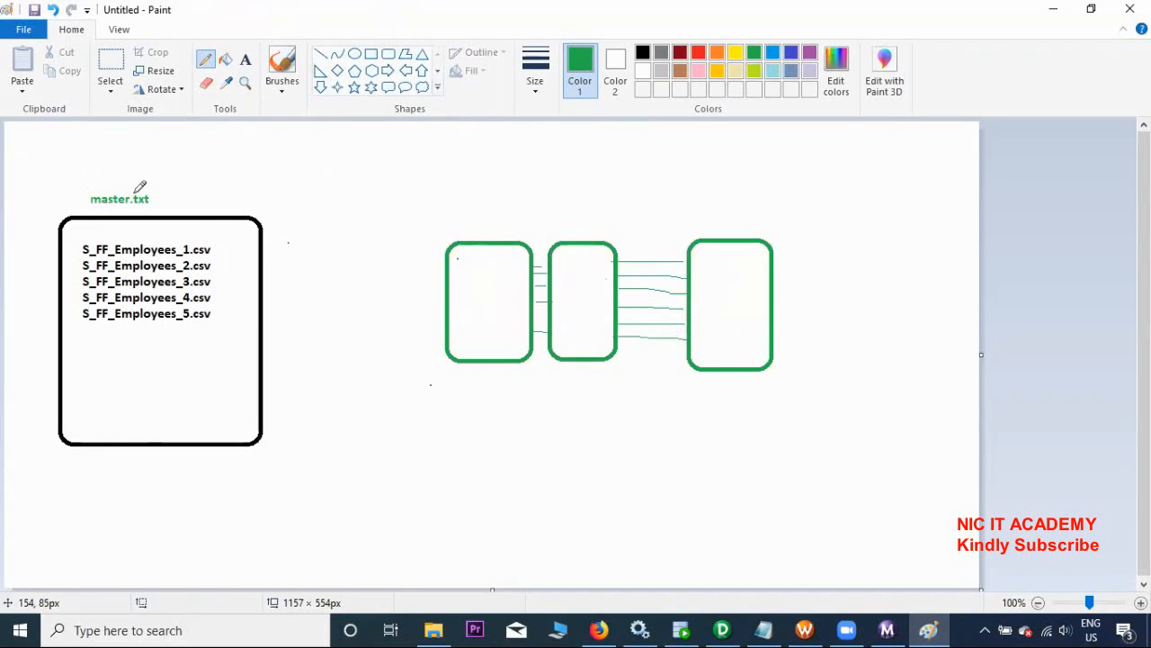
# Mark the master.txt label with orange Pencil brackets and add short orange strokes beside the listed file names
pyautogui.click(717, 52)
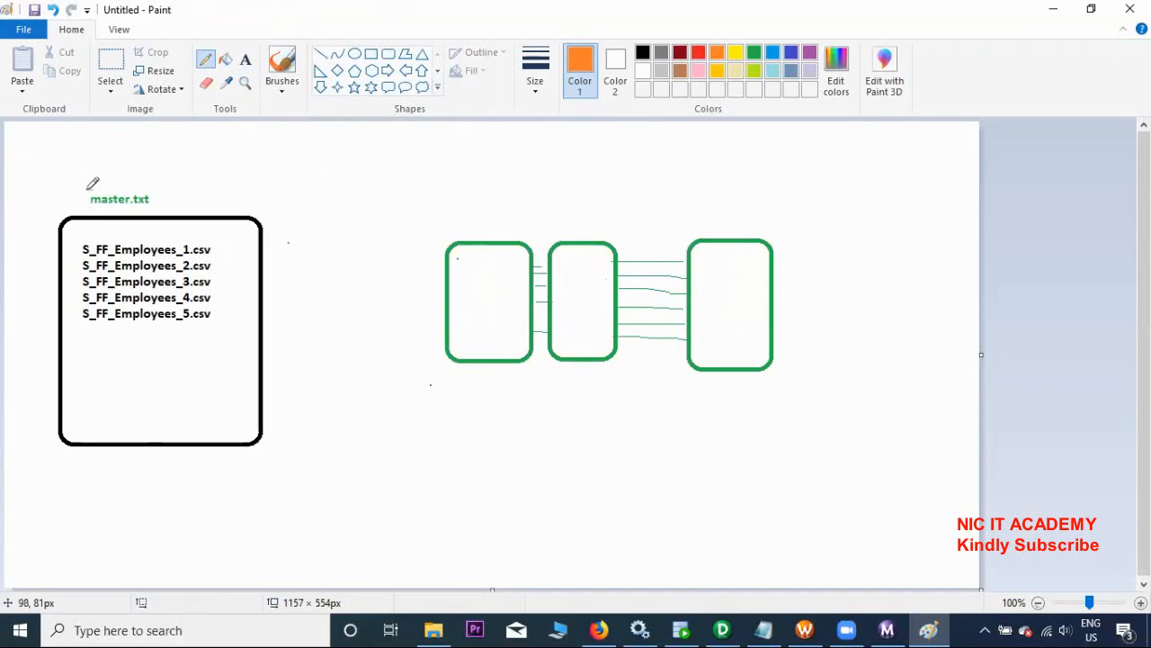
pyautogui.moveTo(90, 192); pyautogui.dragTo(91, 206)
pyautogui.moveTo(154, 191); pyautogui.dragTo(154, 207)
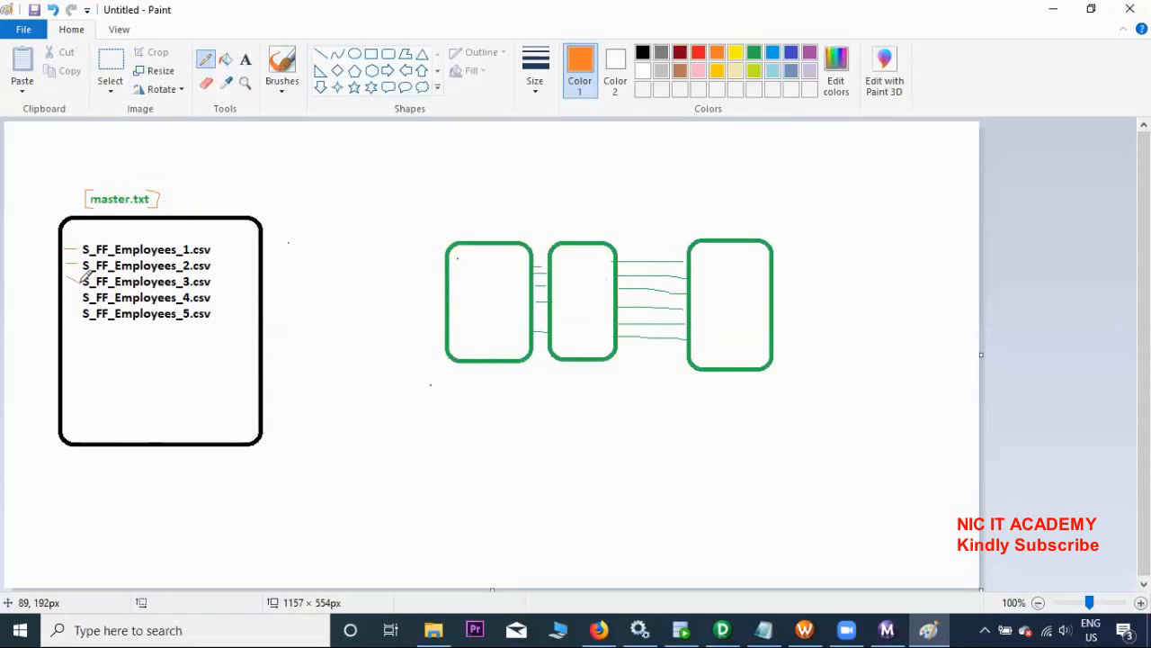
pyautogui.moveTo(68, 281)
pyautogui.mouseDown()
pyautogui.moveTo(82, 283)
pyautogui.moveTo(79, 313)
pyautogui.mouseUp()
# Switch to File Explorer and duplicate S_FF_Employees in the SrcFiles folder, naming the copy S_FF_Employees_1
pyautogui.click(435, 630)
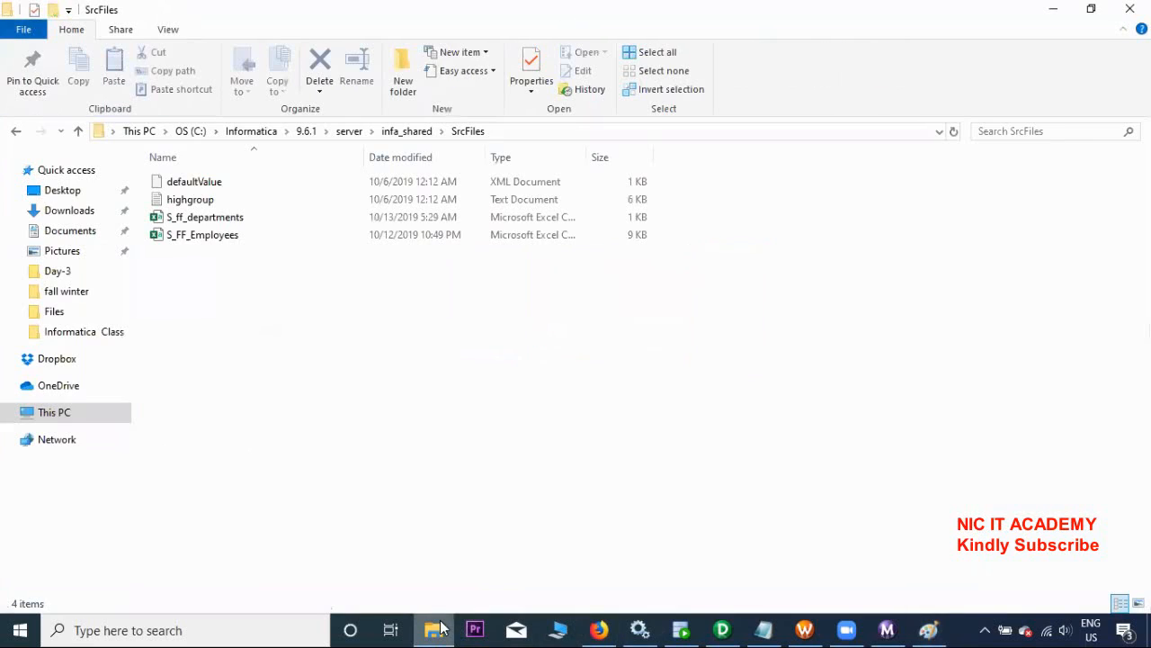
pyautogui.click(214, 242)
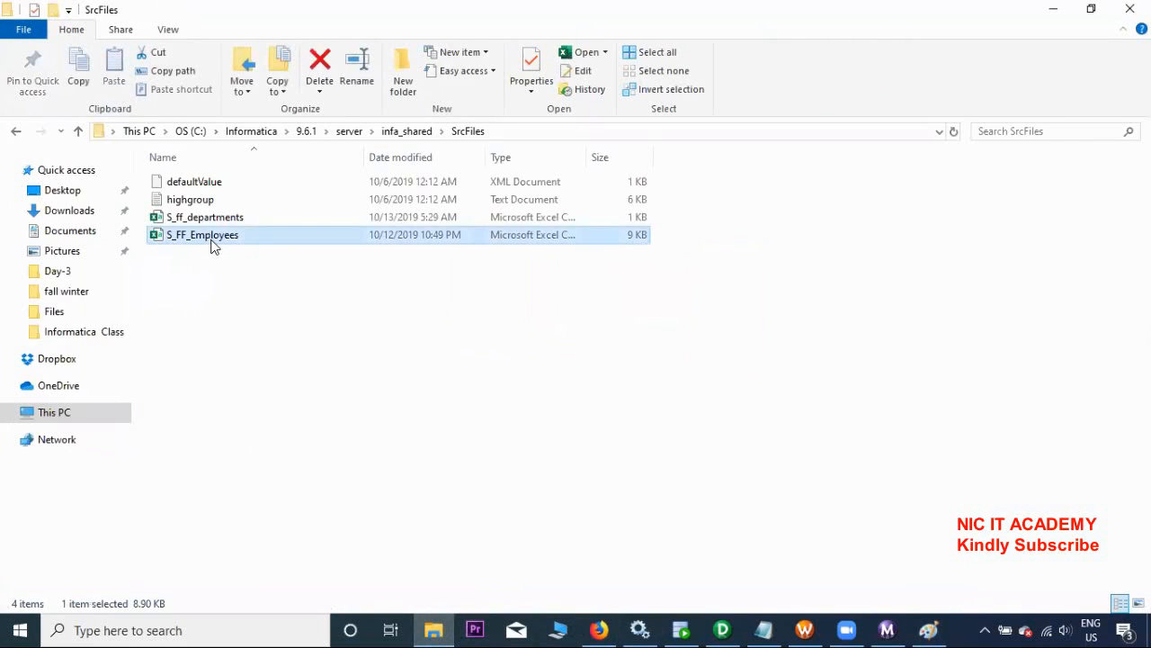
pyautogui.hotkey('ctrl', 'c')
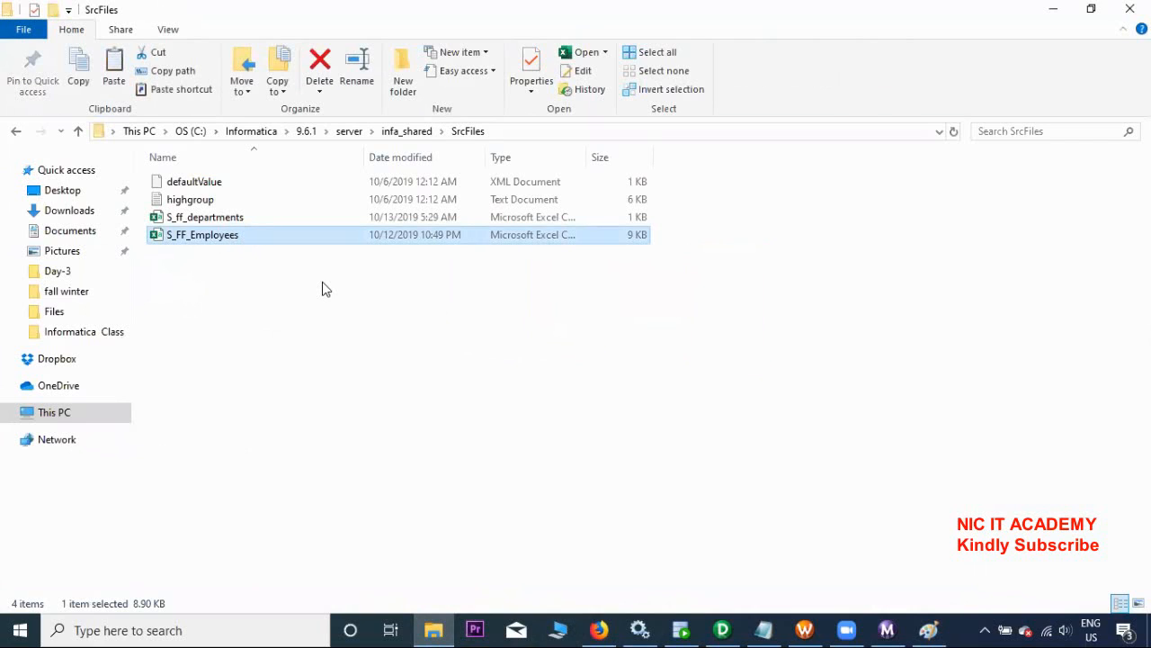
pyautogui.hotkey('ctrl', 'v')
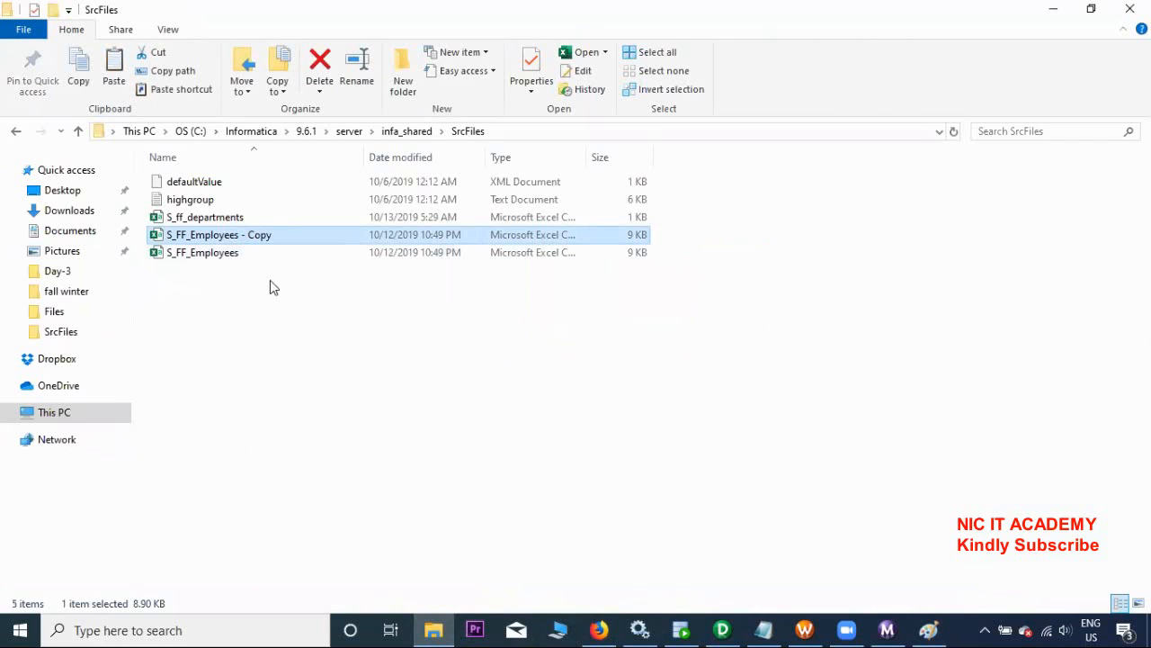
pyautogui.click(268, 236)
pyautogui.moveTo(274, 235); pyautogui.dragTo(241, 235)
pyautogui.press('BackSpace')
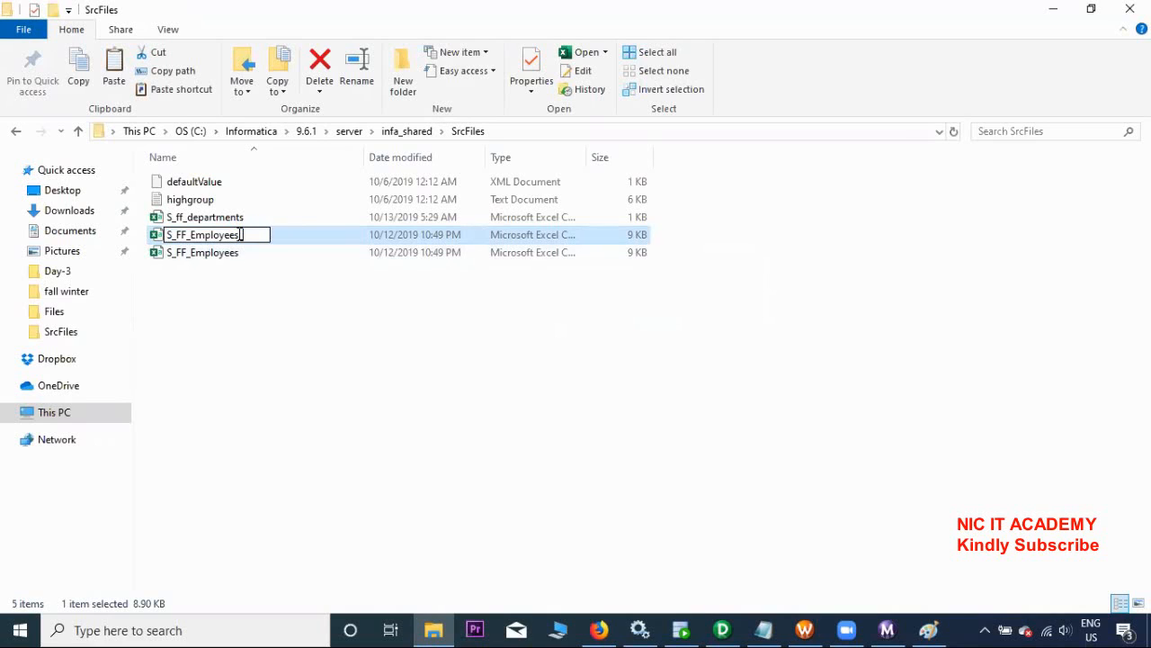
pyautogui.write('1')
pyautogui.press('Return')
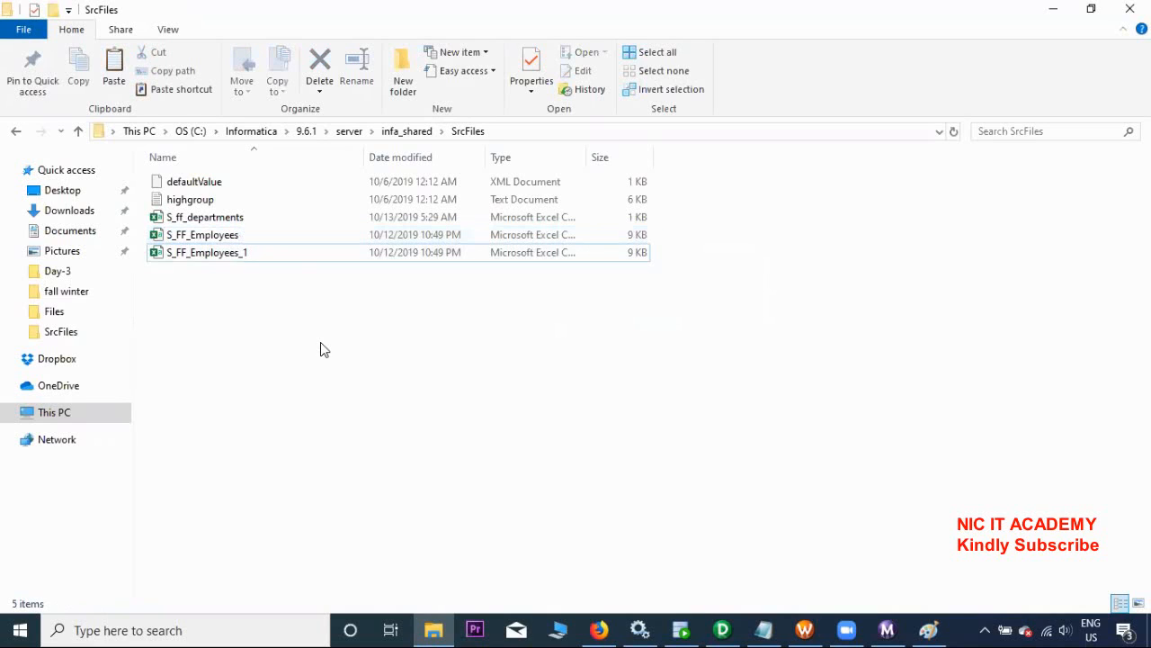
pyautogui.click(321, 351)
# Open S_FF_Employees_1 in Excel and delete the entire rows from row 7 through row 272
pyautogui.click(241, 254)
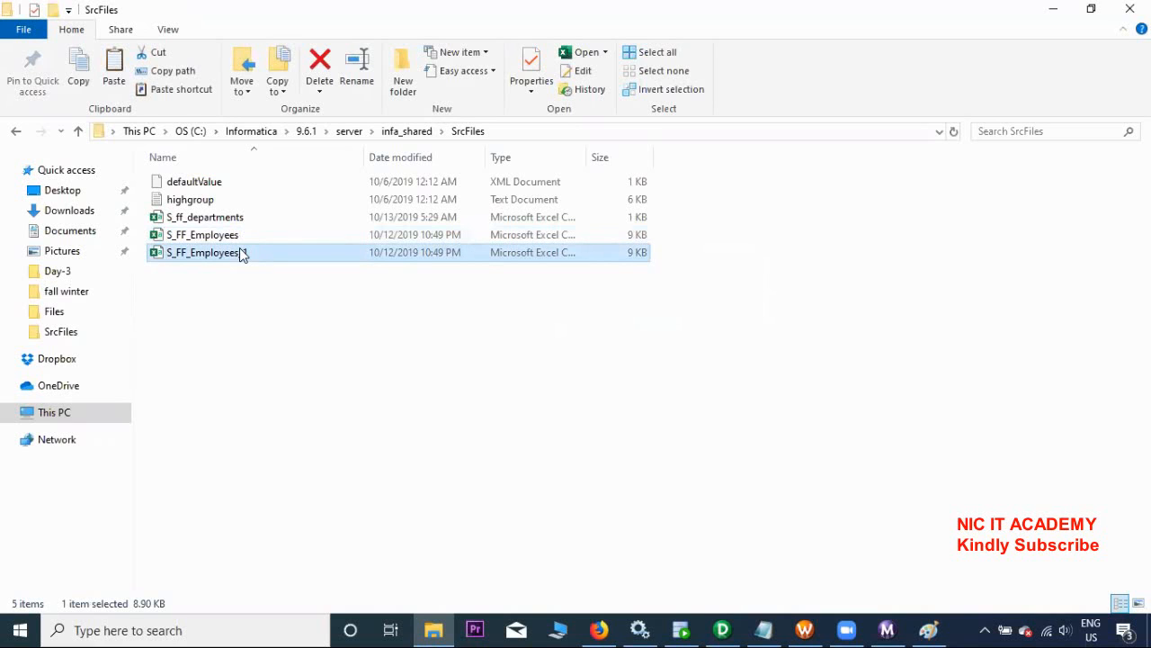
pyautogui.doubleClick(241, 254)
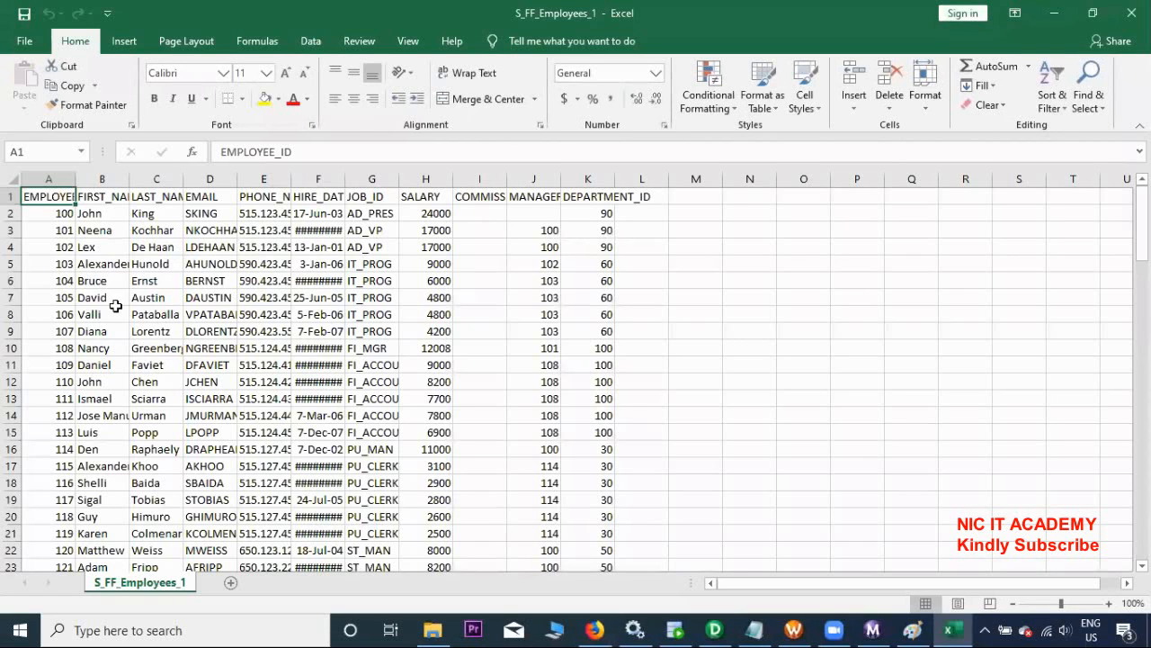
pyautogui.moveTo(60, 292); pyautogui.dragTo(653, 537)
pyautogui.rightClick(492, 345)
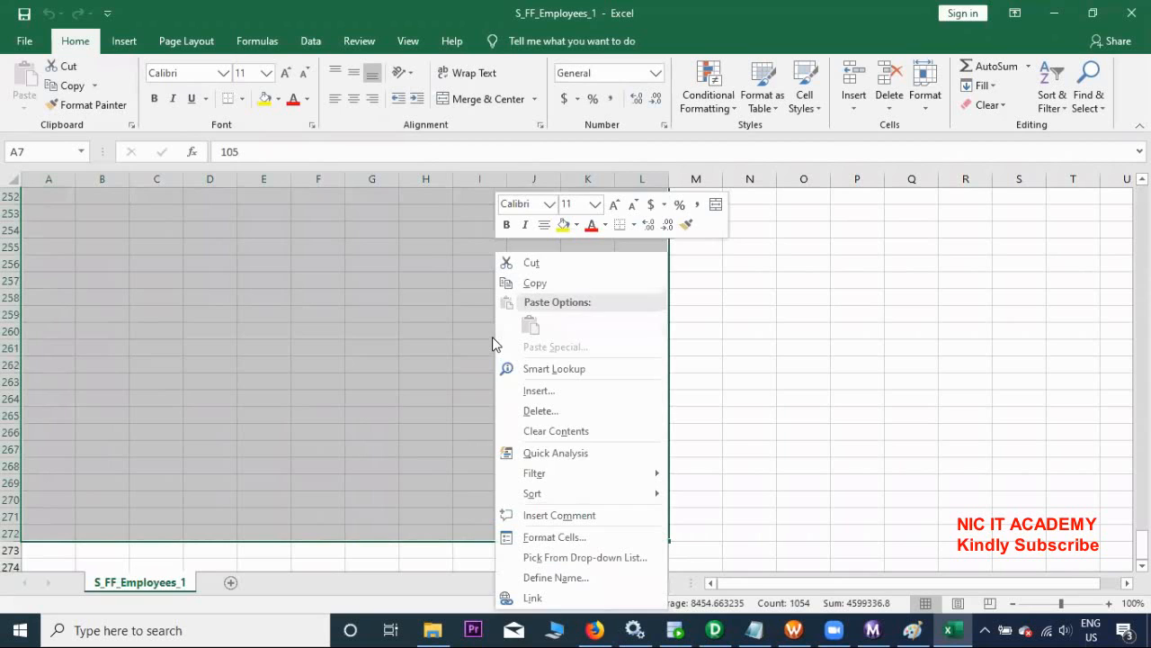
pyautogui.click(555, 411)
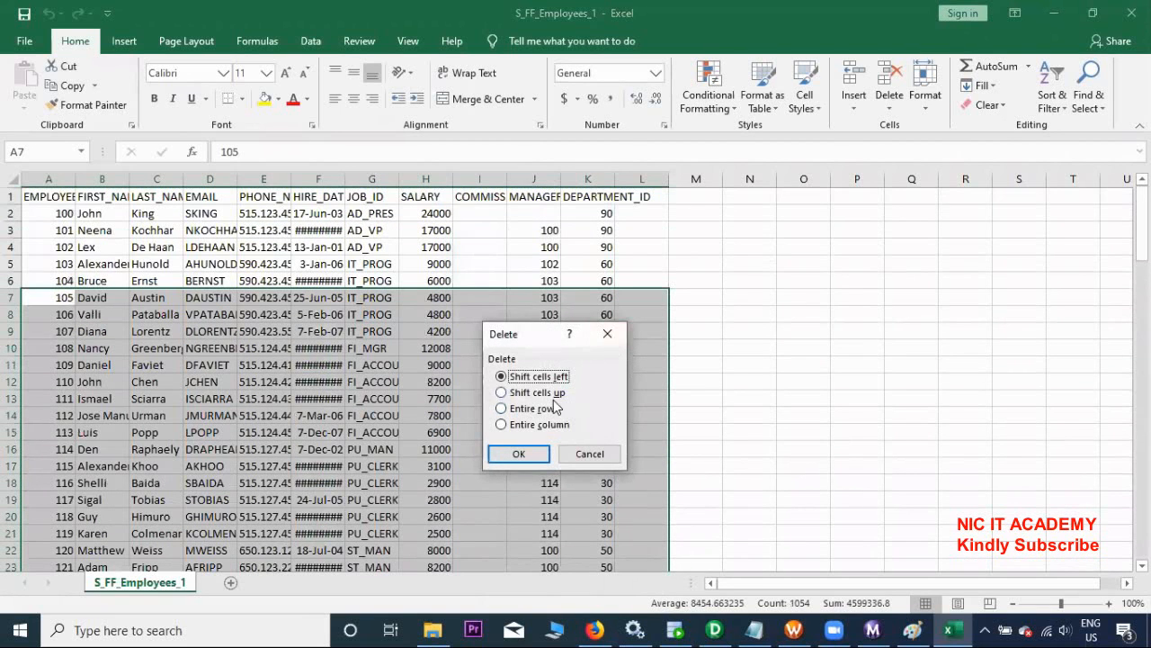
pyautogui.click(538, 410)
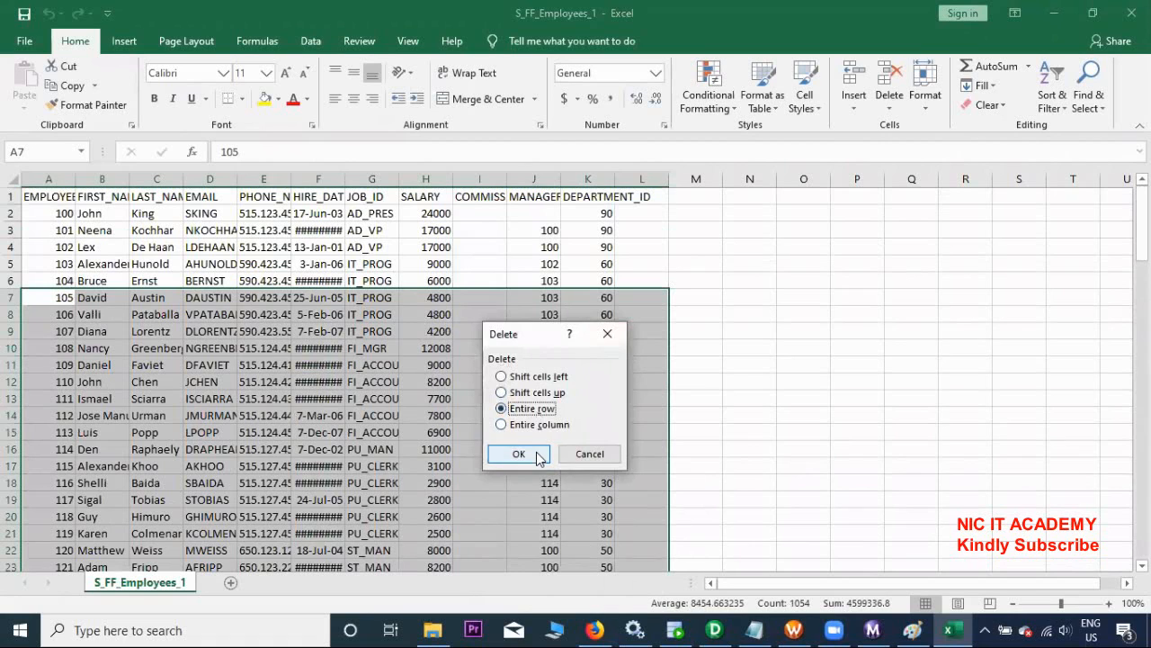
pyautogui.click(519, 454)
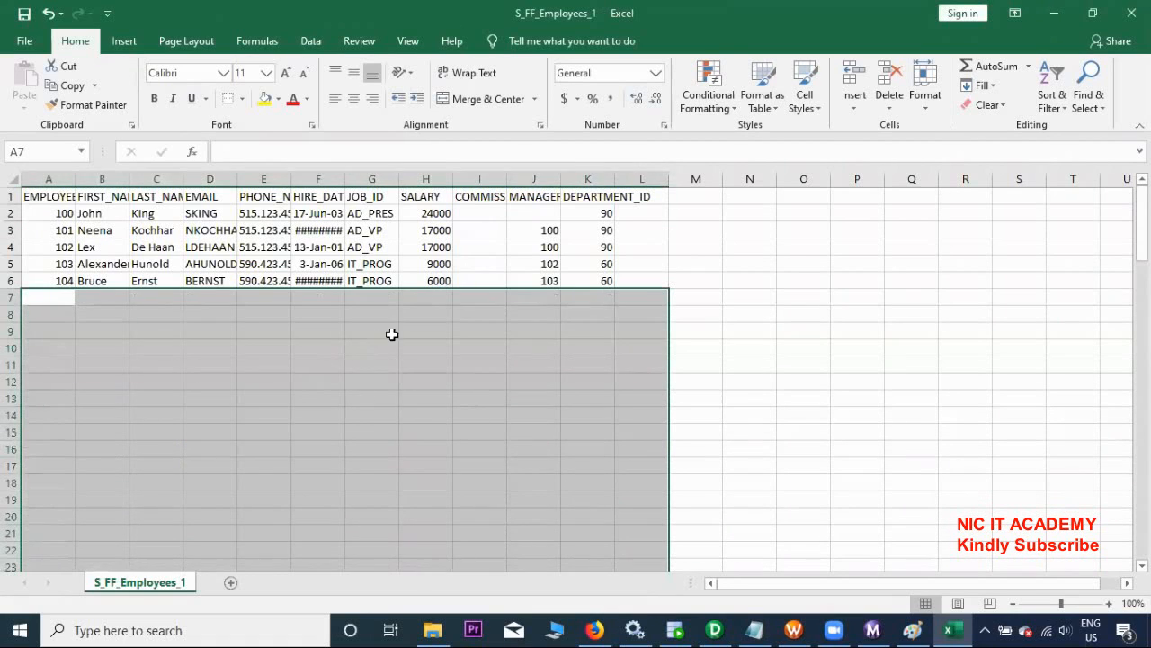
pyautogui.click(401, 331)
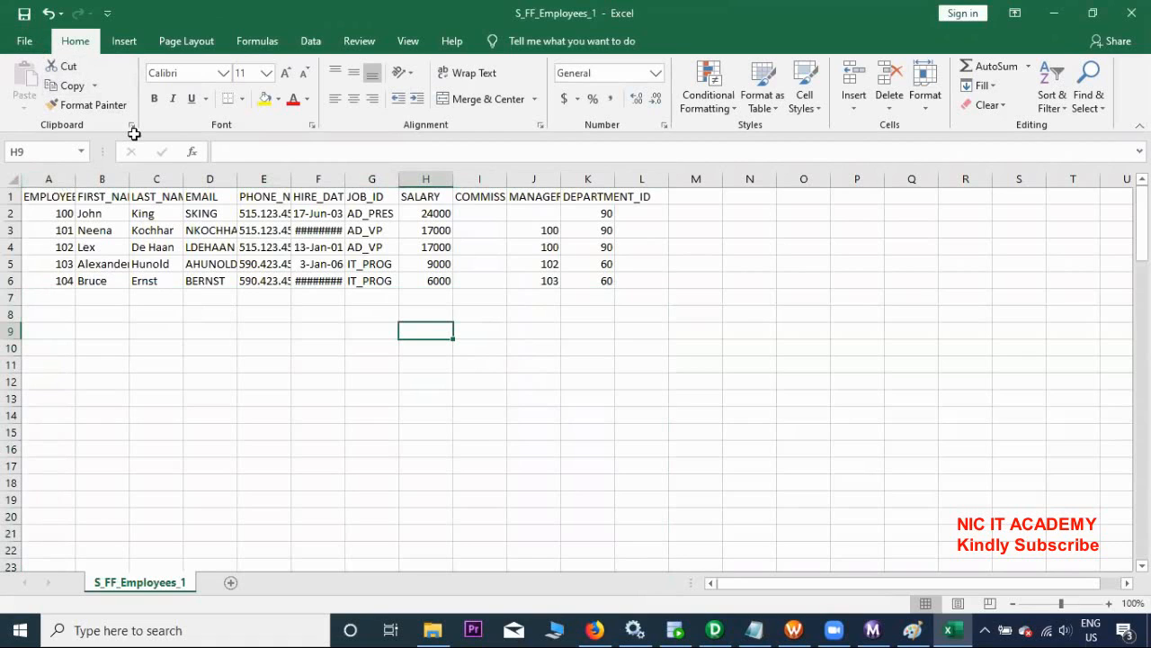
# Save S_FF_Employees_1 keeping the CSV format, and close the workbook
pyautogui.hotkey('ctrl', 's')
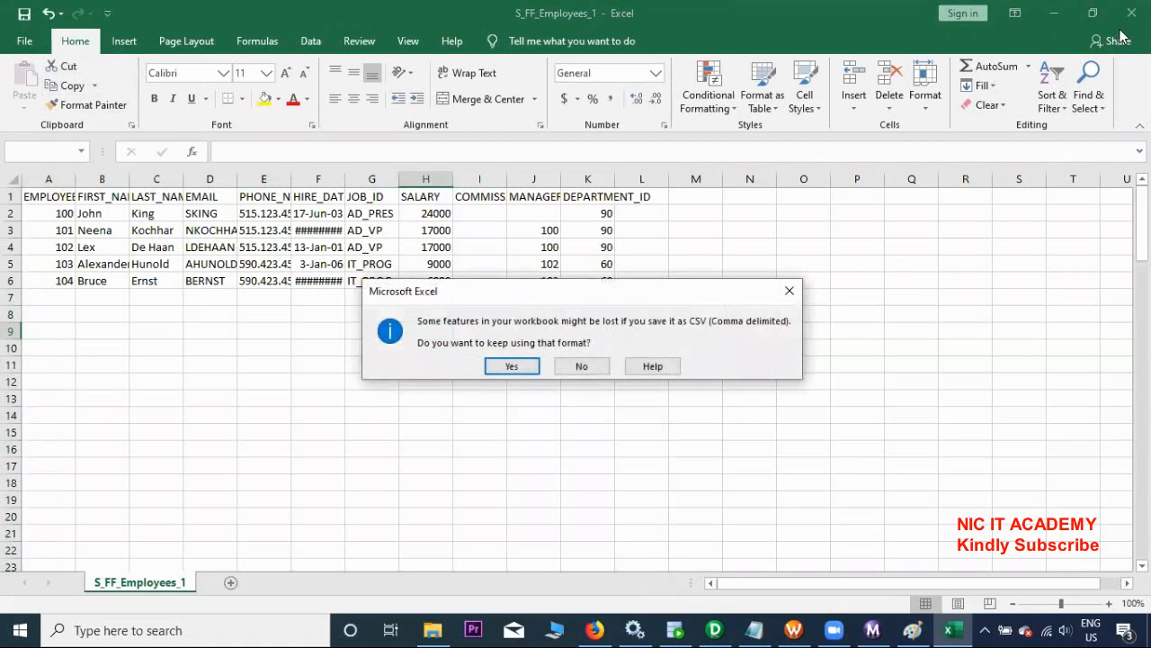
pyautogui.click(493, 361)
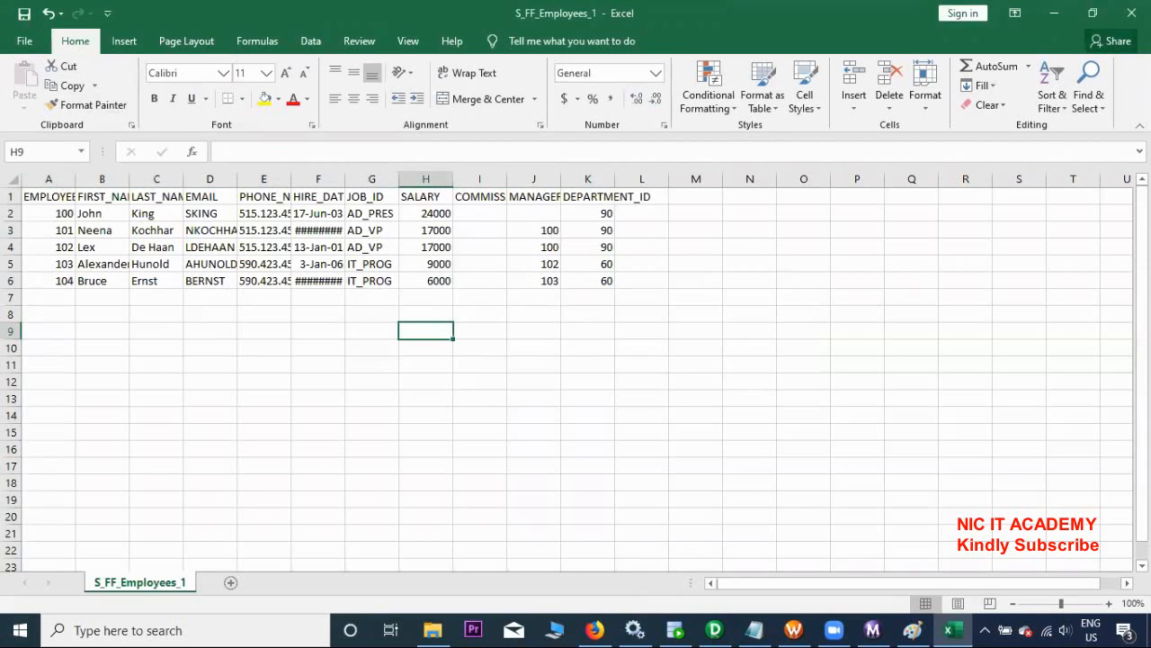
pyautogui.click(1131, 13)
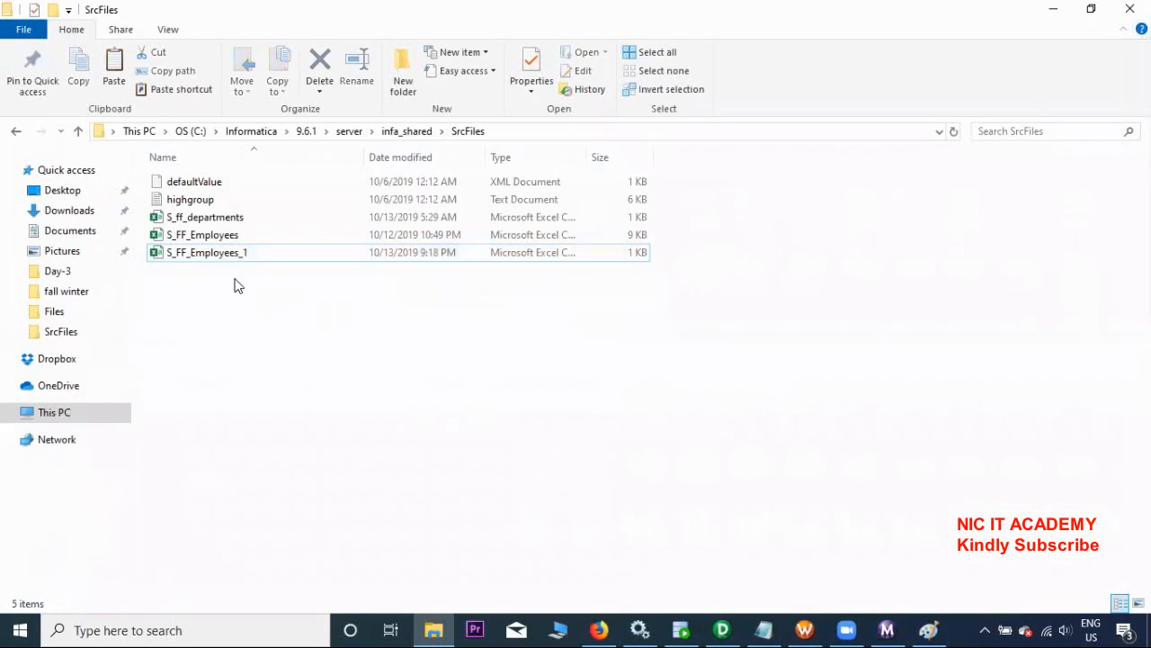
# Make four copies of S_FF_Employees_1 in the SrcFiles folder
pyautogui.click(266, 258)
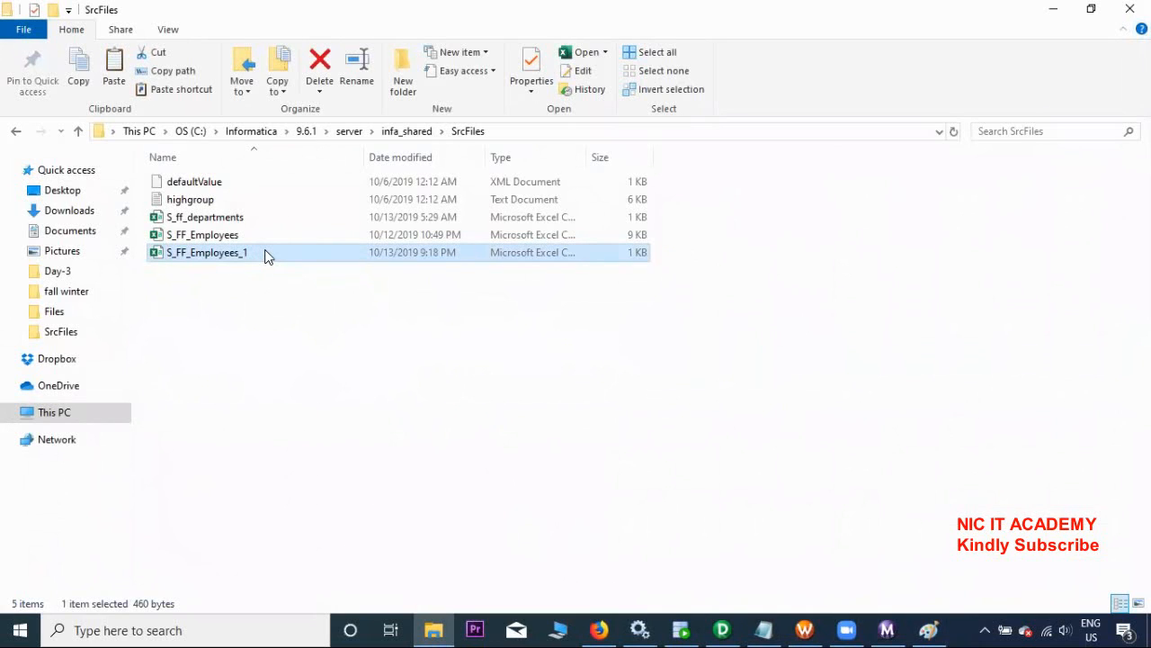
pyautogui.hotkey('ctrl', 'v')
pyautogui.hotkey('ctrl', 'v')
pyautogui.hotkey('ctrl', 'v')
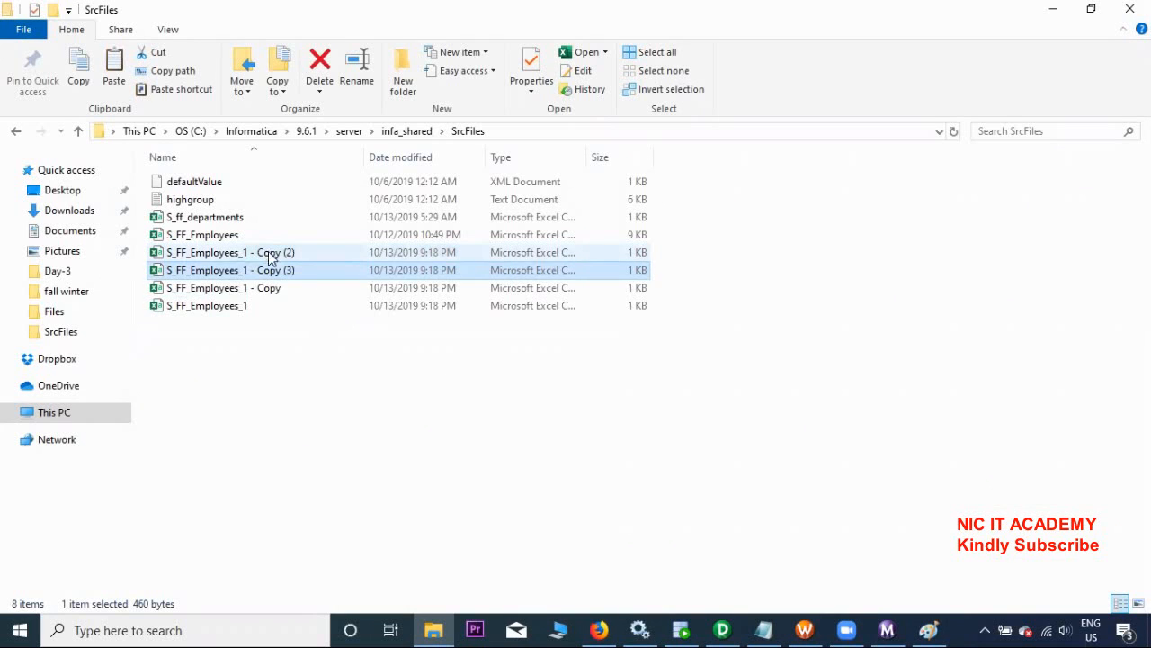
pyautogui.hotkey('ctrl', 'v')
# Rename the file "S_FF_Employees_1 - Copy (2)" as S_FF_Employees2
pyautogui.click(292, 258)
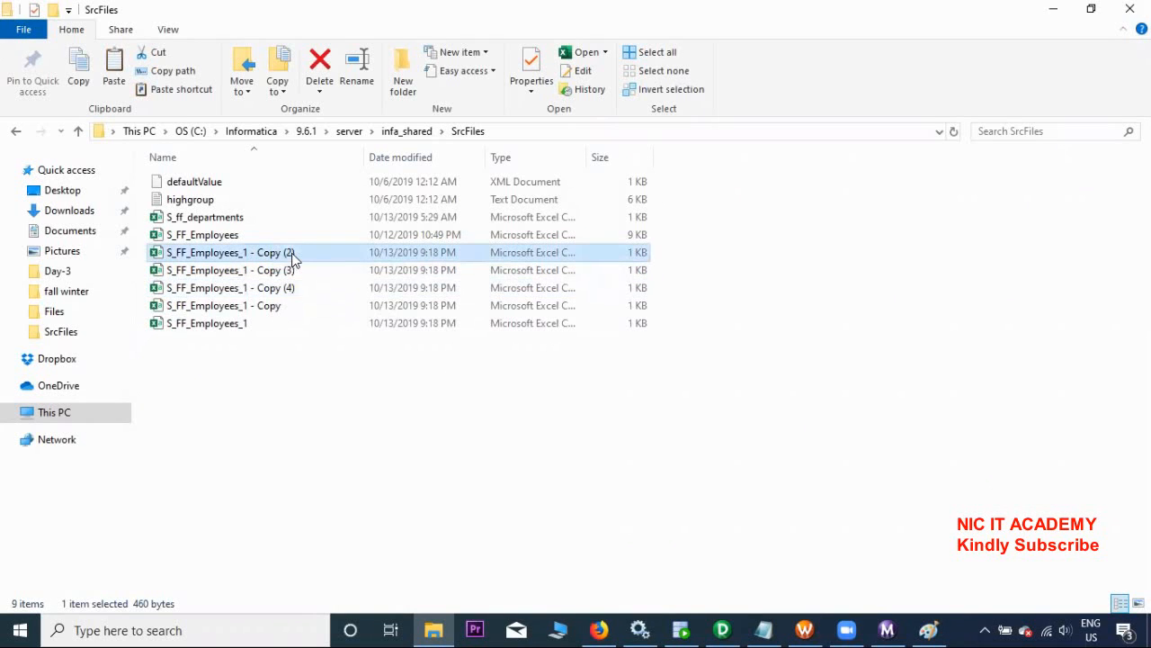
pyautogui.press('F2')
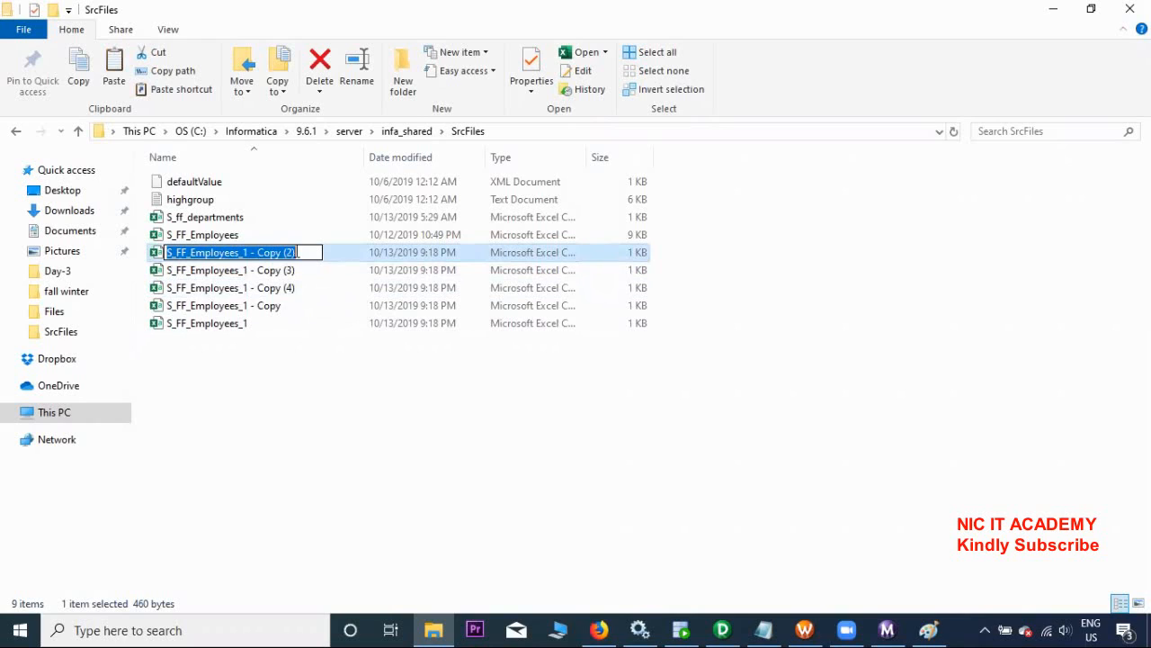
pyautogui.click(296, 253)
pyautogui.moveTo(284, 255); pyautogui.dragTo(249, 255)
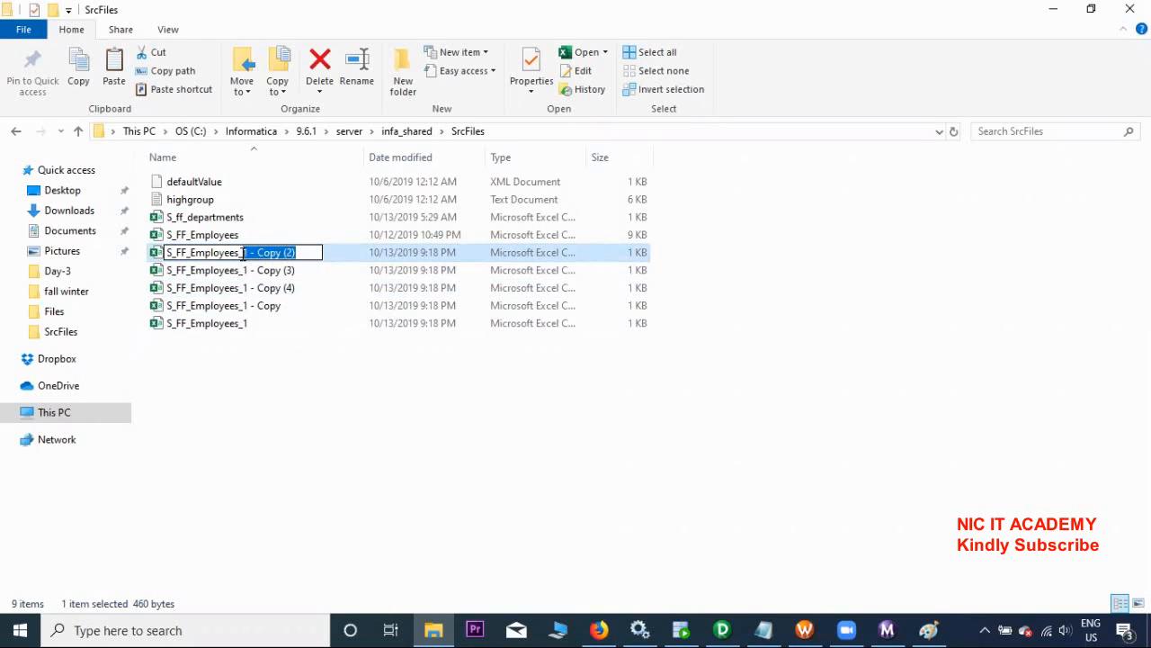
pyautogui.moveTo(243, 254); pyautogui.dragTo(239, 256)
pyautogui.write('2')
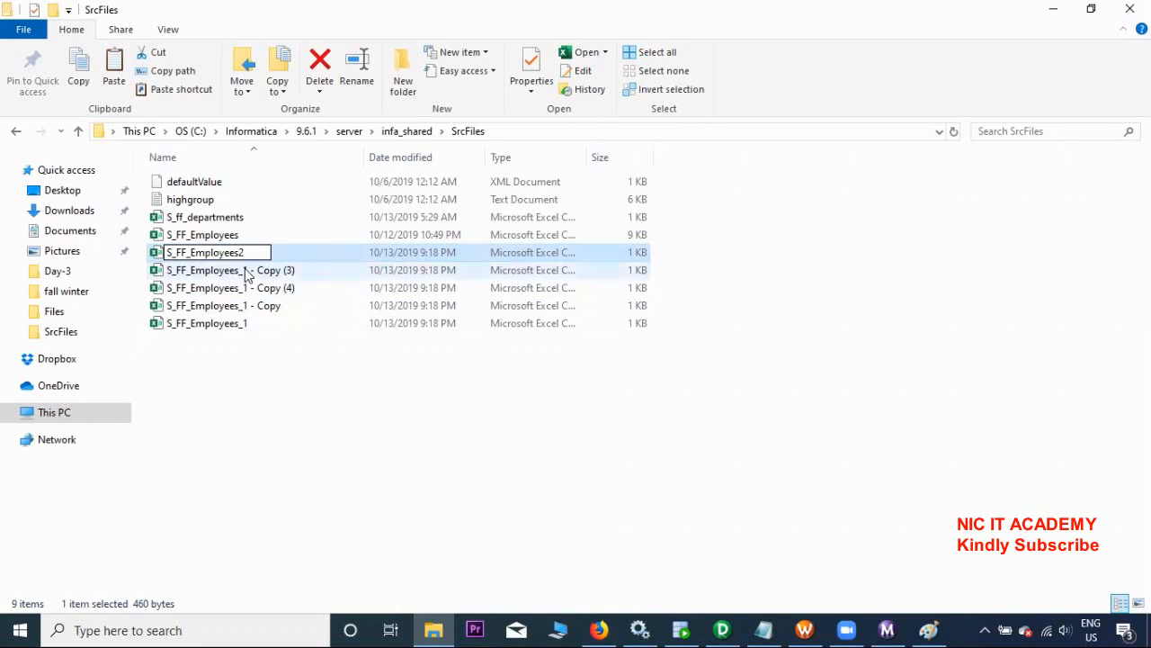
# Rename the file "S_FF_Employees_1 - Copy (4)" as S_FF_Employees_3
pyautogui.click(247, 274)
pyautogui.click(245, 273)
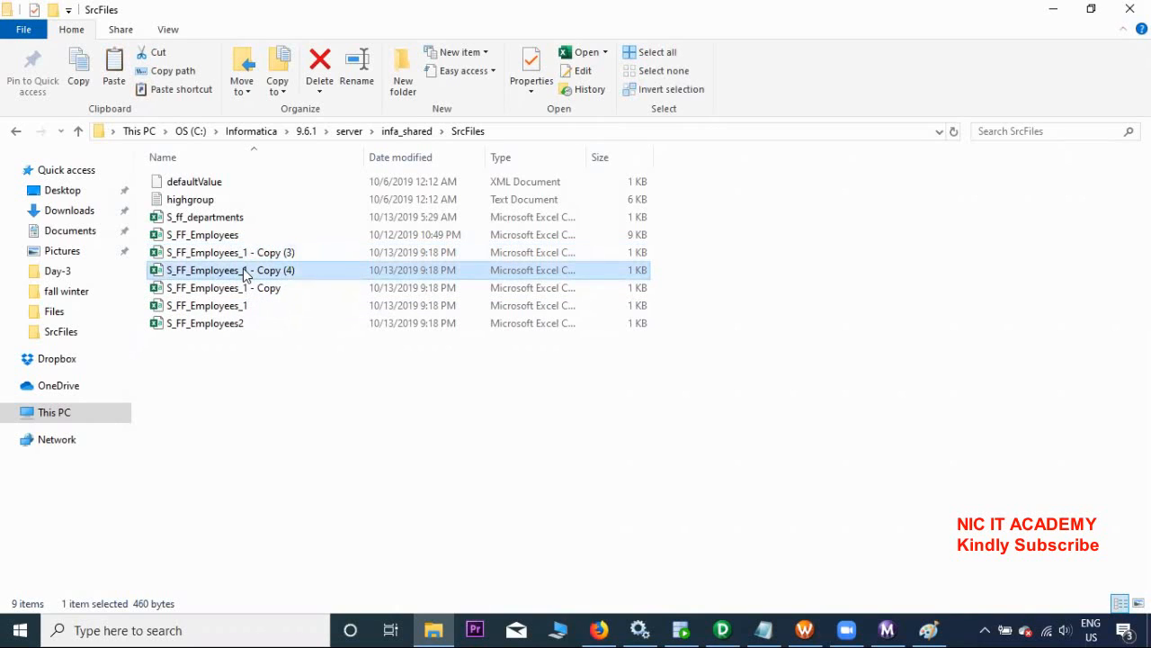
pyautogui.click(244, 272)
pyautogui.moveTo(242, 270); pyautogui.dragTo(302, 270)
pyautogui.write('2')
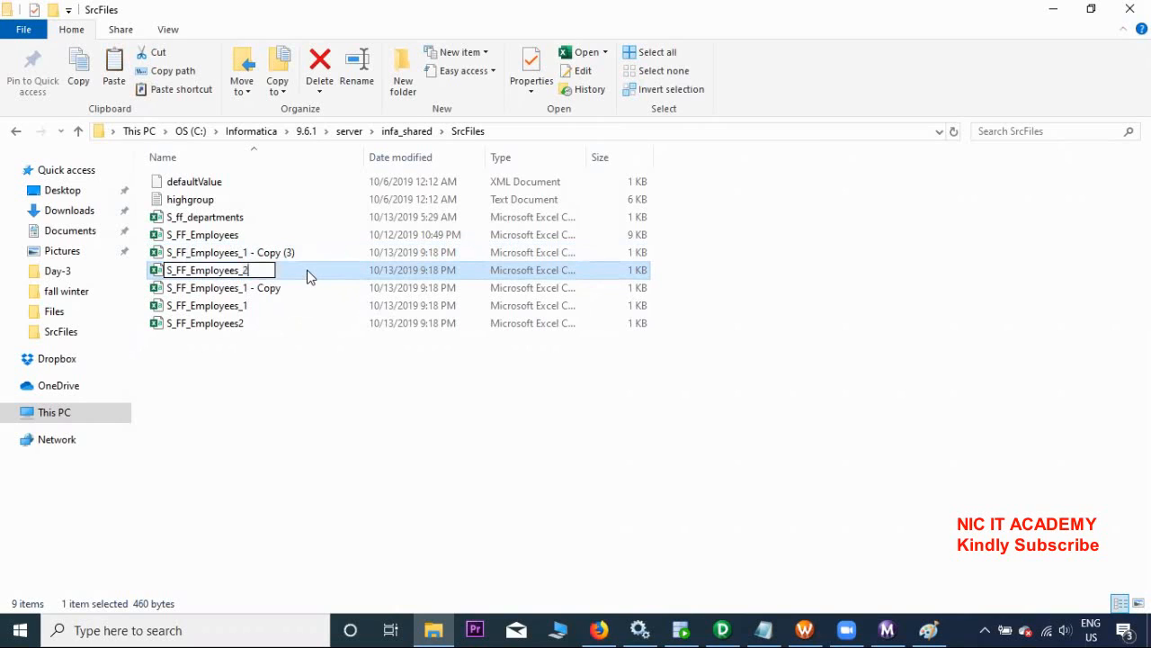
pyautogui.press('BackSpace')
pyautogui.write('3')
# Rename the file "S_FF_Employees_1 - Copy" as S_FF_Employees_4
pyautogui.click(263, 288)
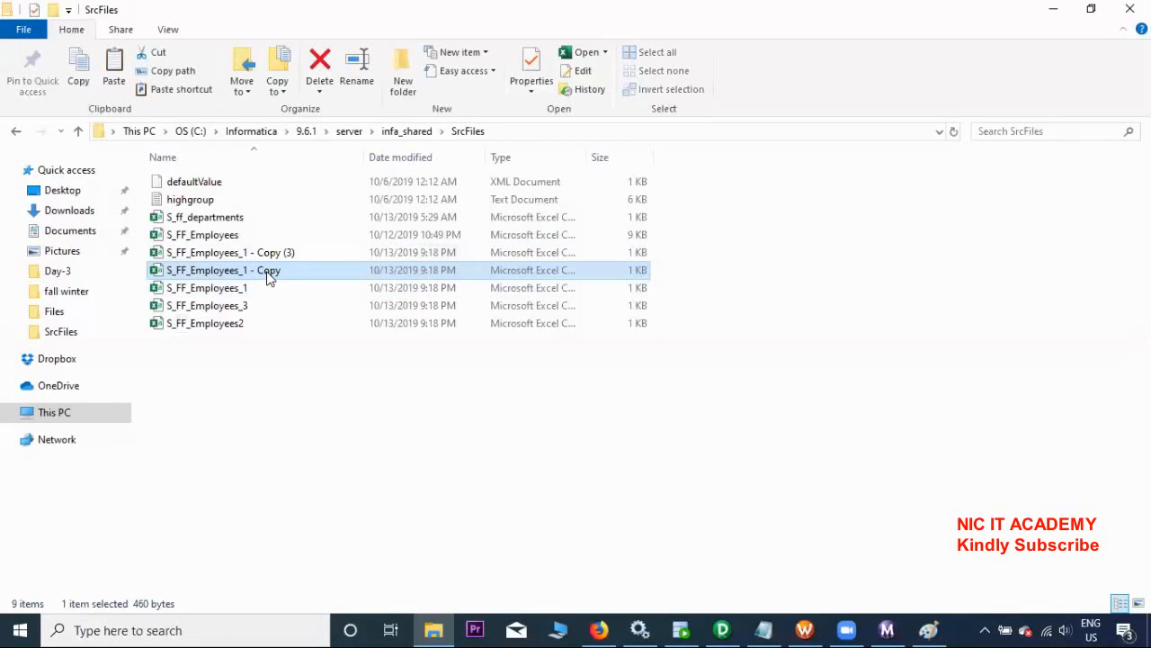
pyautogui.click(268, 271)
pyautogui.click(289, 267)
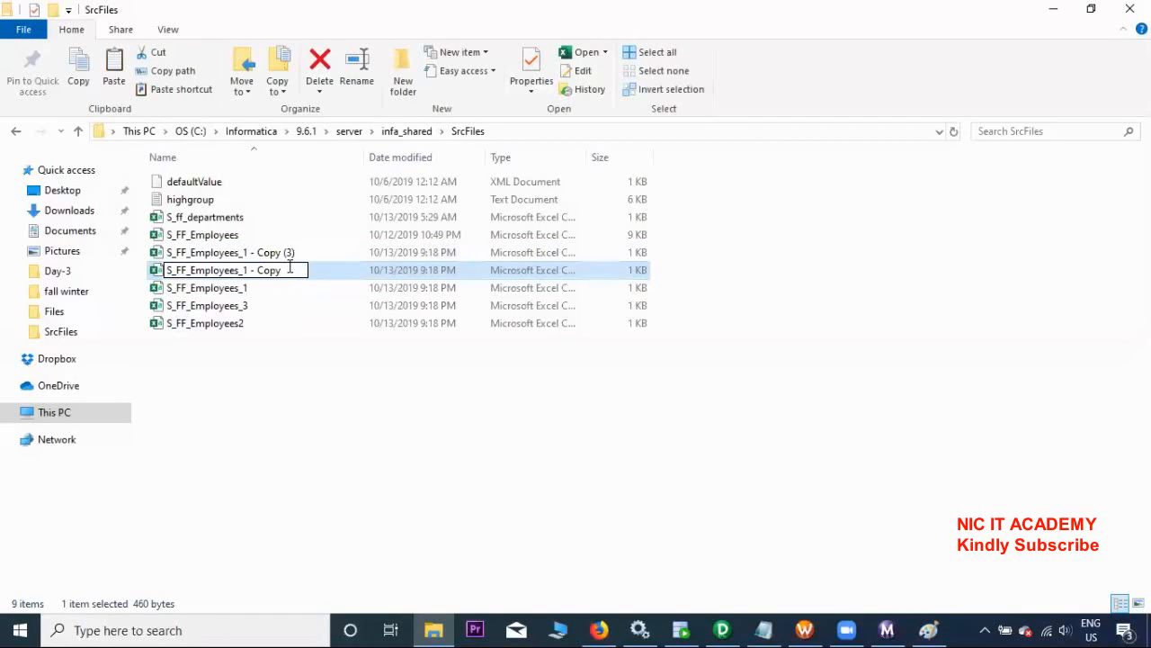
pyautogui.moveTo(268, 270); pyautogui.dragTo(244, 269)
pyautogui.write('4')
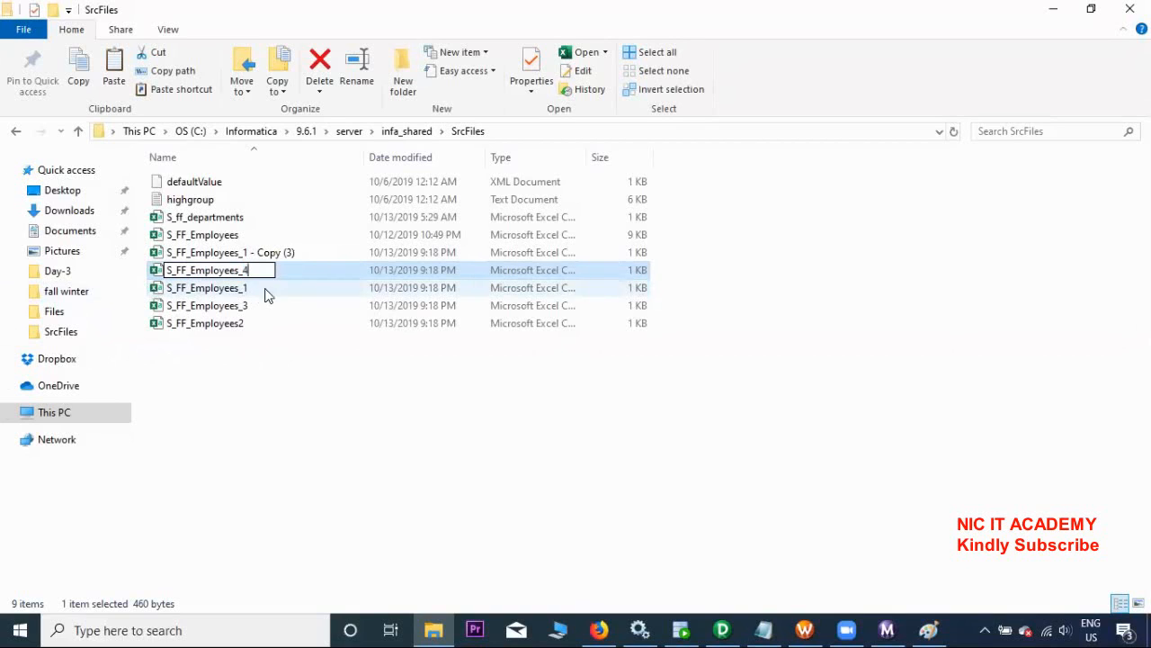
# Rename the file "S_FF_Employees_1 - Copy (3)" as S_FF_Employees_5
pyautogui.click(291, 253)
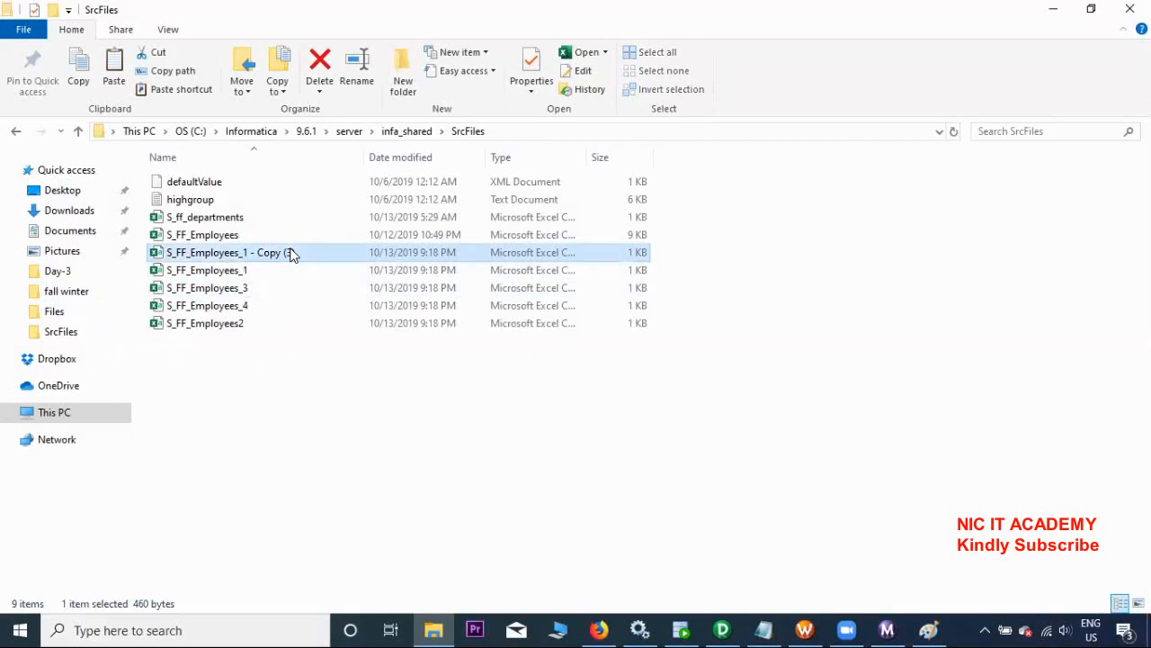
pyautogui.click(290, 253)
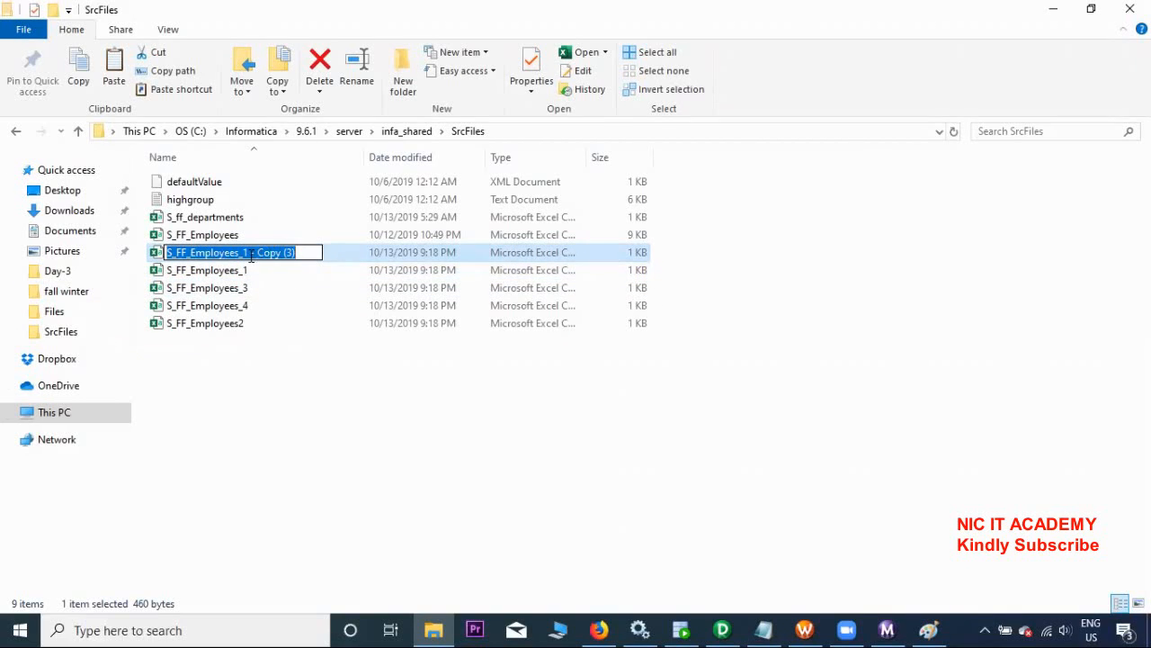
pyautogui.click(244, 253)
pyautogui.moveTo(243, 253); pyautogui.dragTo(302, 253)
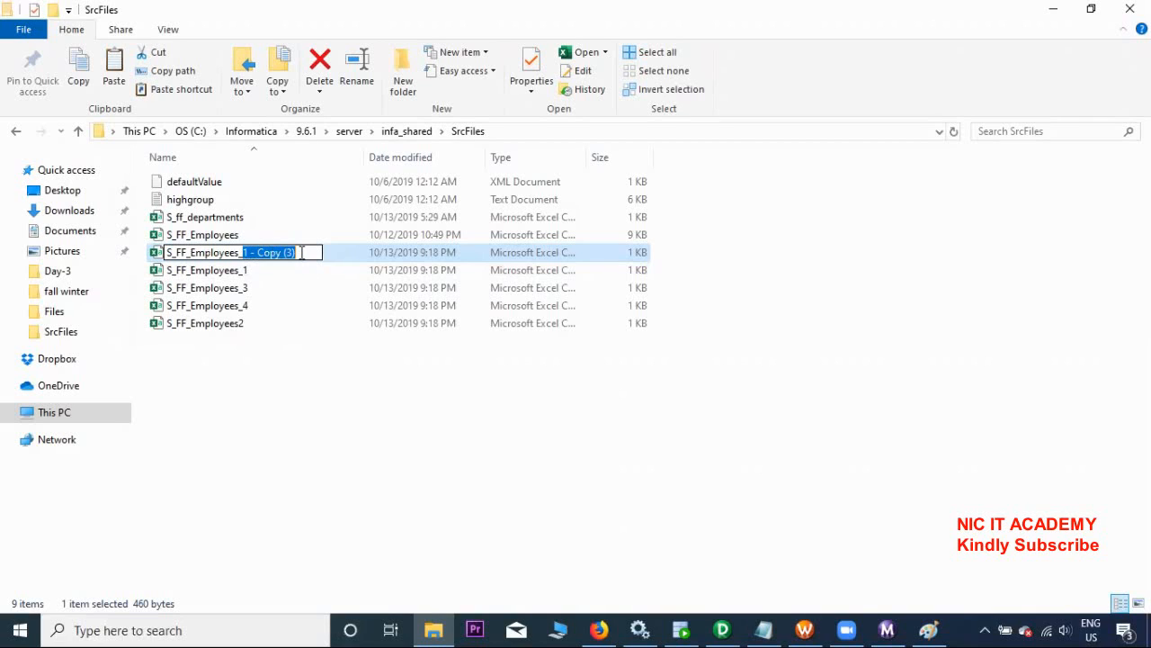
pyautogui.write('5')
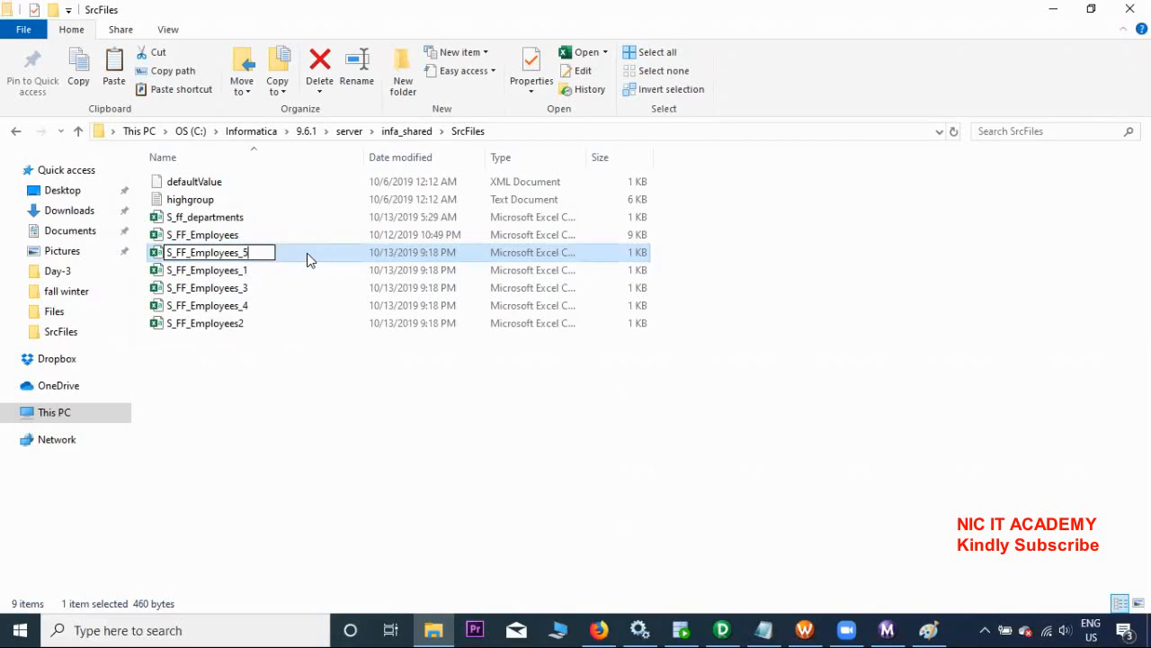
# Correct the file name S_FF_Employees2 to S_FF_Employees_2 by adding the missing underscore
pyautogui.click(240, 323)
pyautogui.click(241, 325)
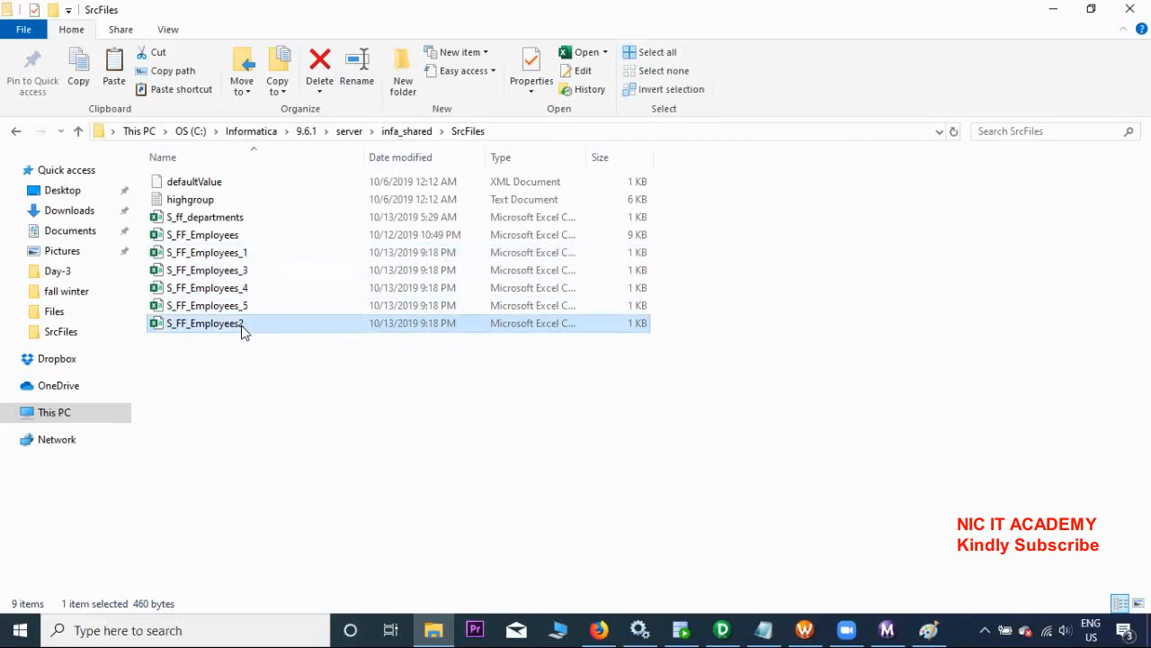
pyautogui.click(240, 324)
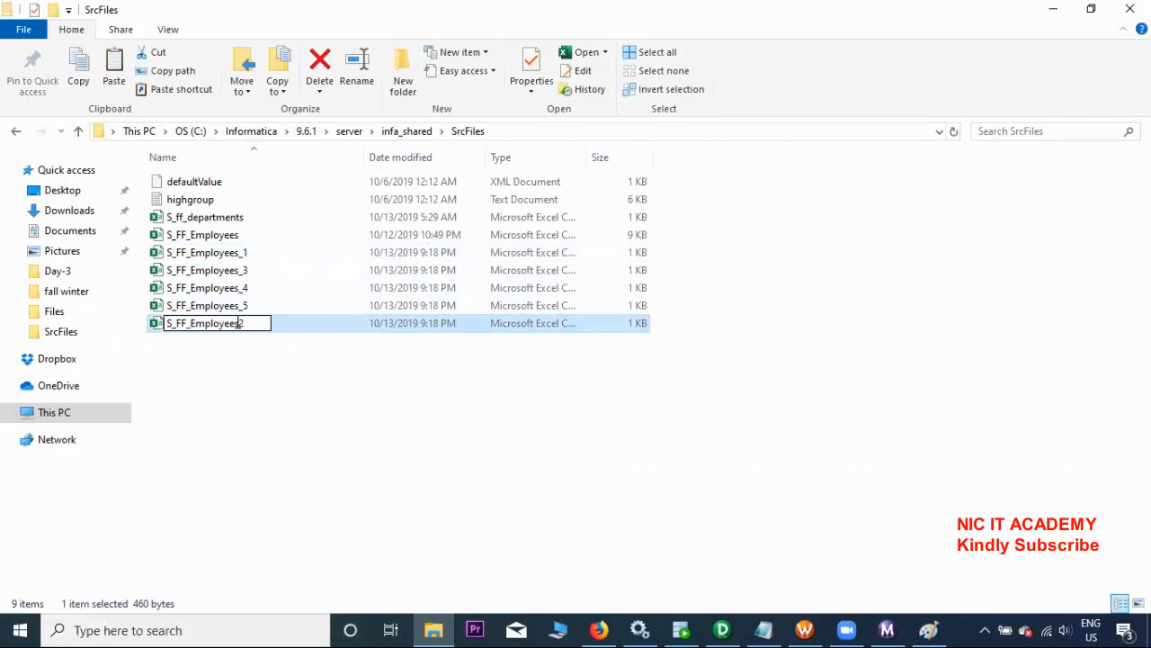
pyautogui.write('_')
pyautogui.click(234, 382)
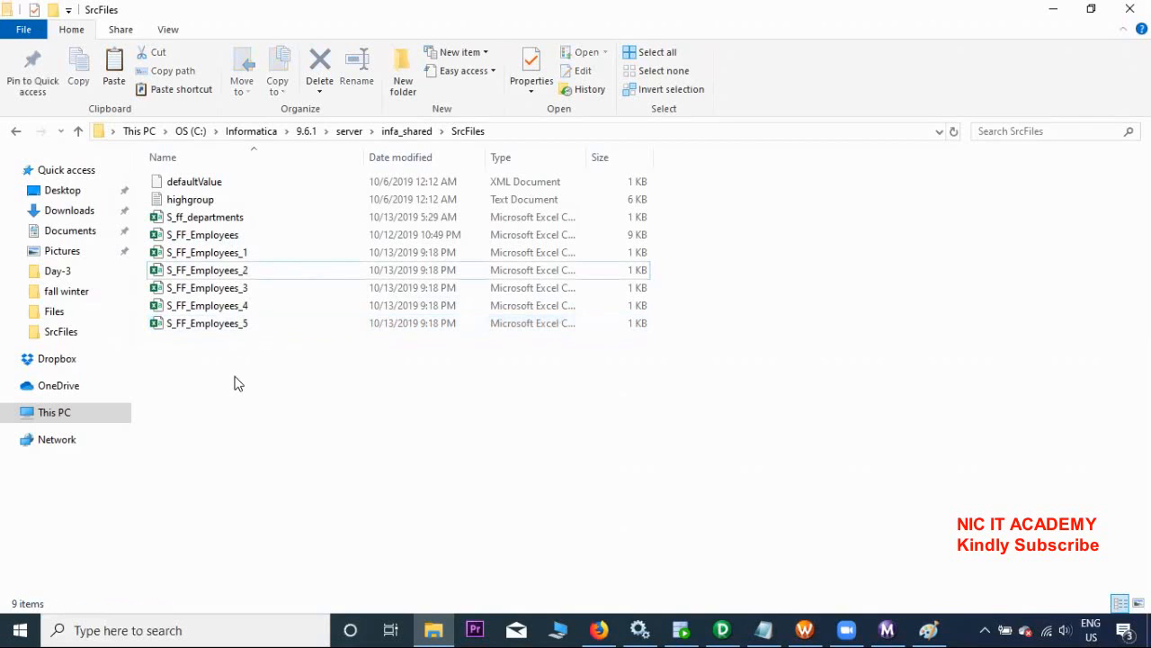
pyautogui.click(250, 257)
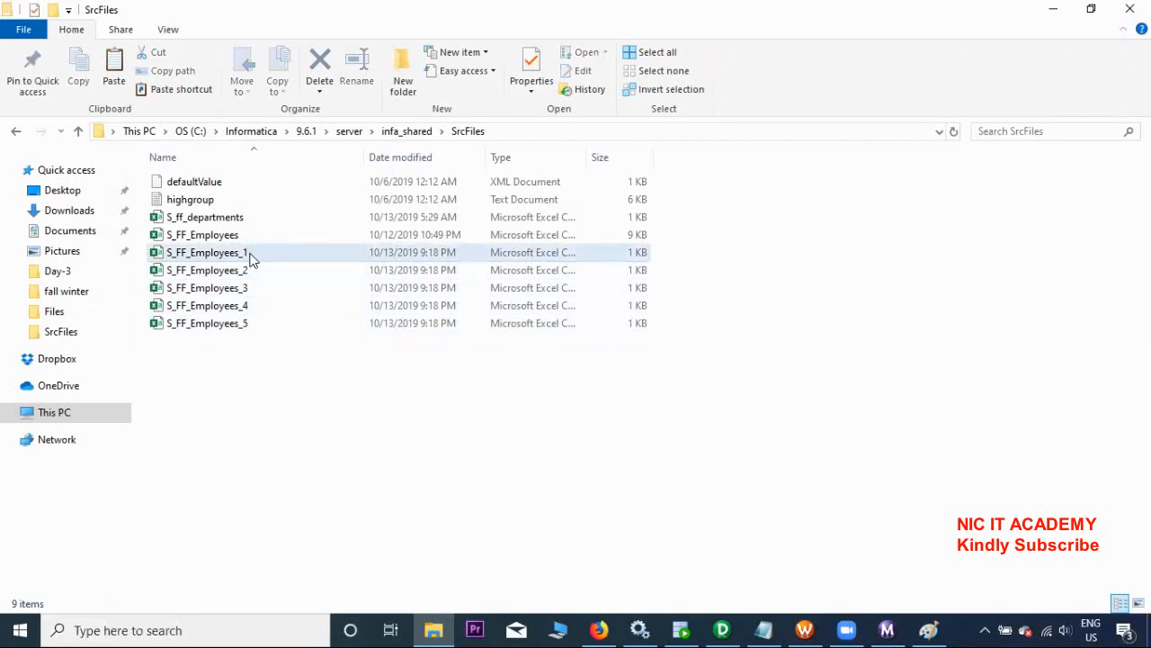
# Copy the name of the S_FF_Employees_1 file without changing it
pyautogui.click(250, 255)
pyautogui.hotkey('ctrl', 'c')
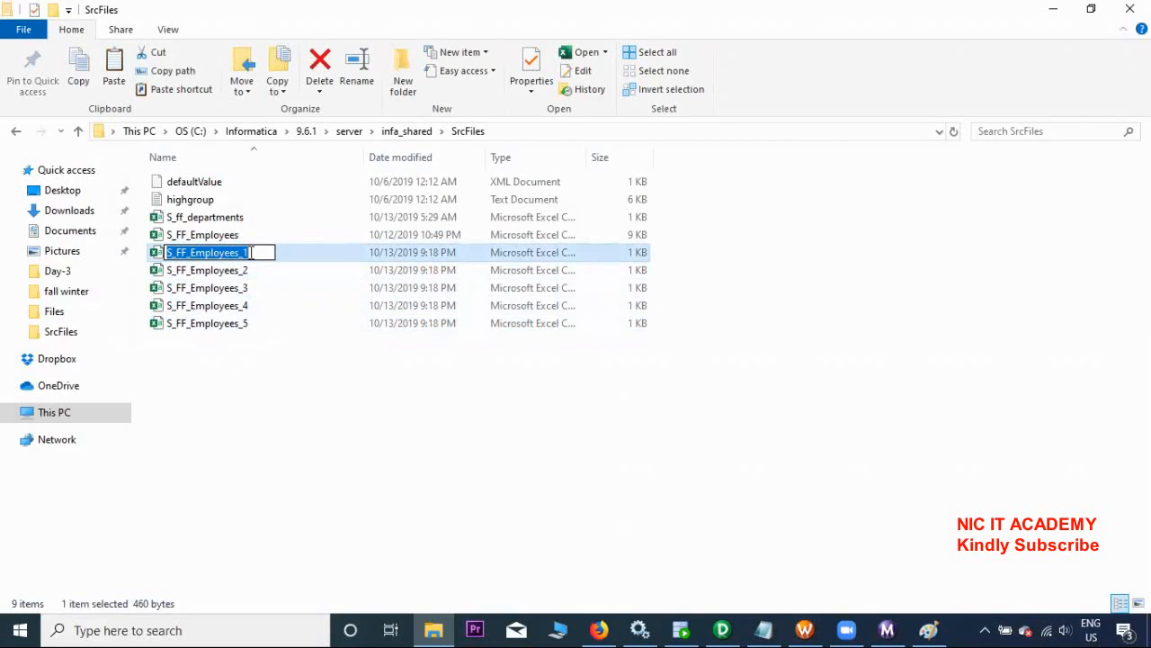
pyautogui.click(291, 375)
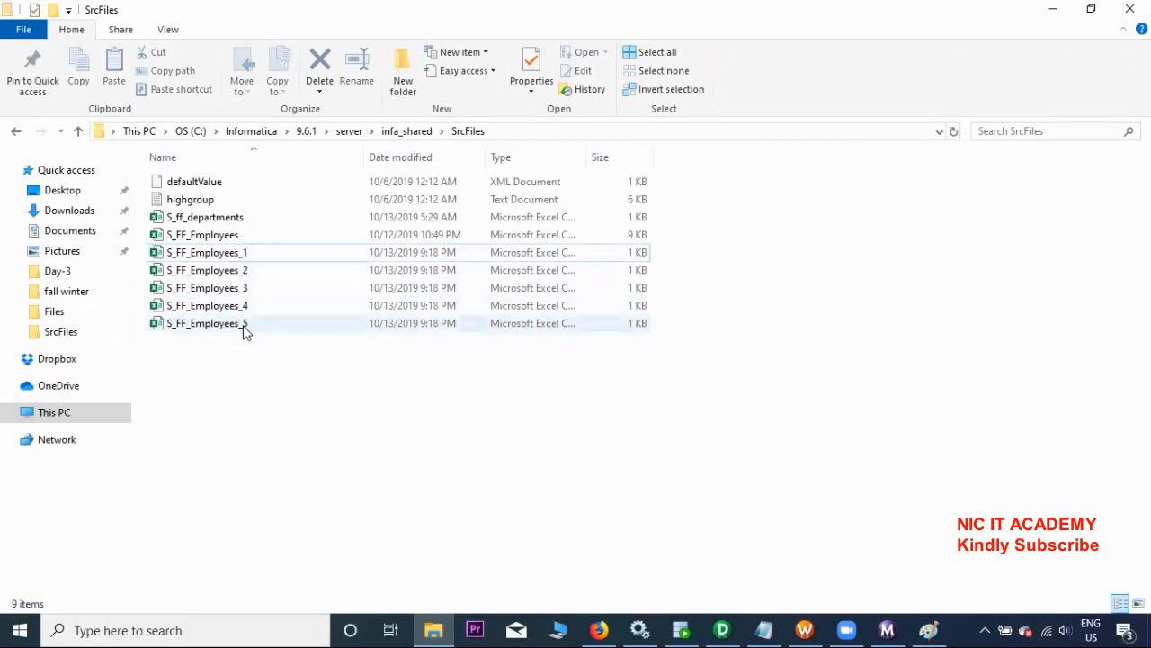
# Create a new text document named master in the SrcFiles folder
pyautogui.rightClick(251, 352)
pyautogui.click(243, 368)
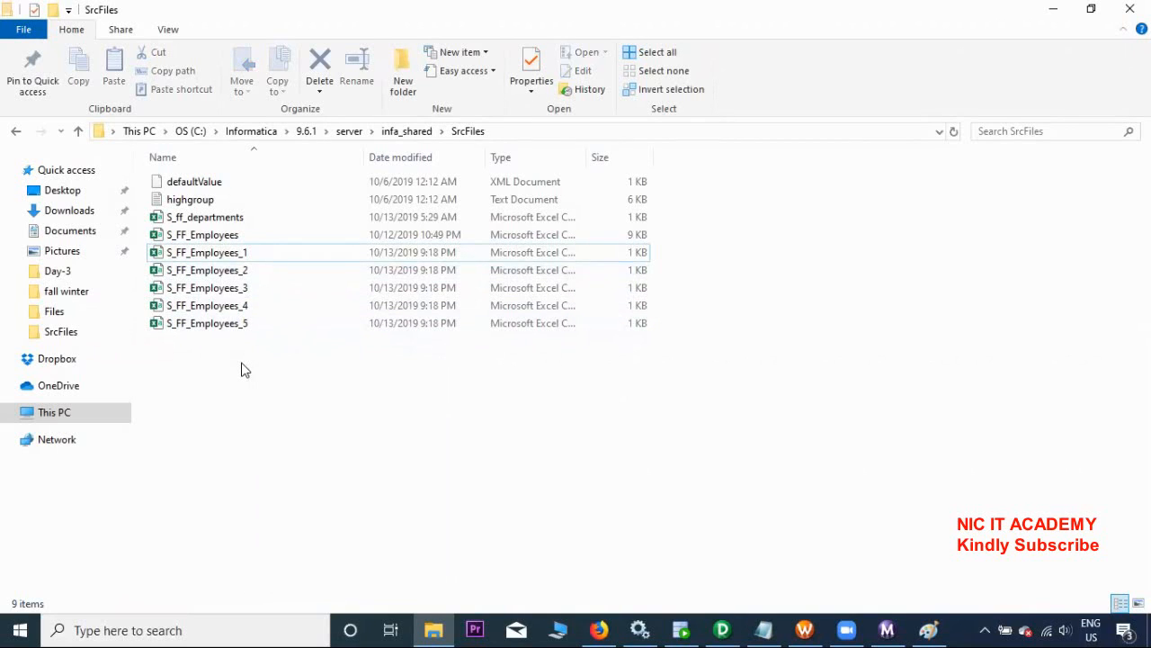
pyautogui.rightClick(243, 369)
pyautogui.rightClick(248, 364)
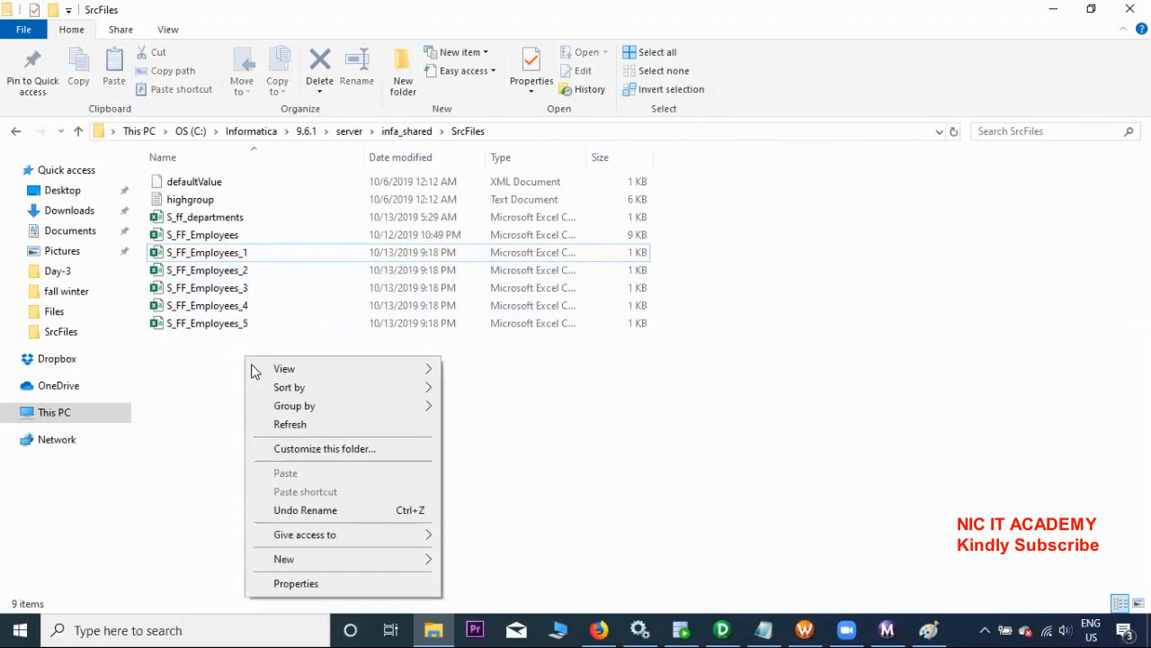
pyautogui.moveTo(281, 564)
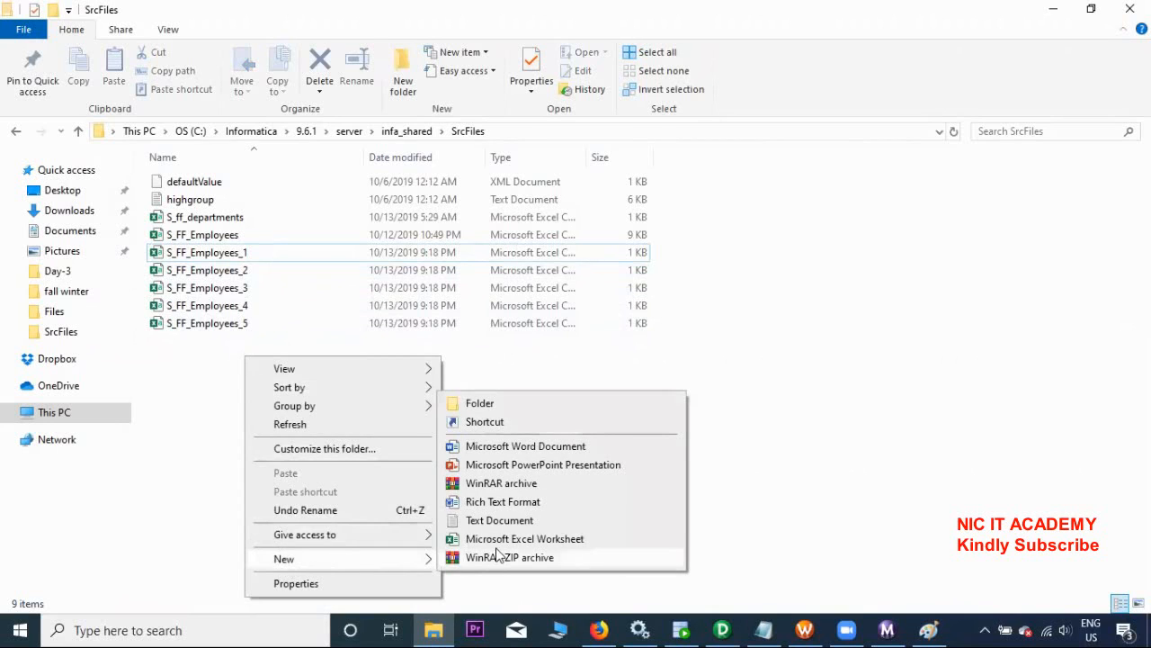
pyautogui.click(500, 520)
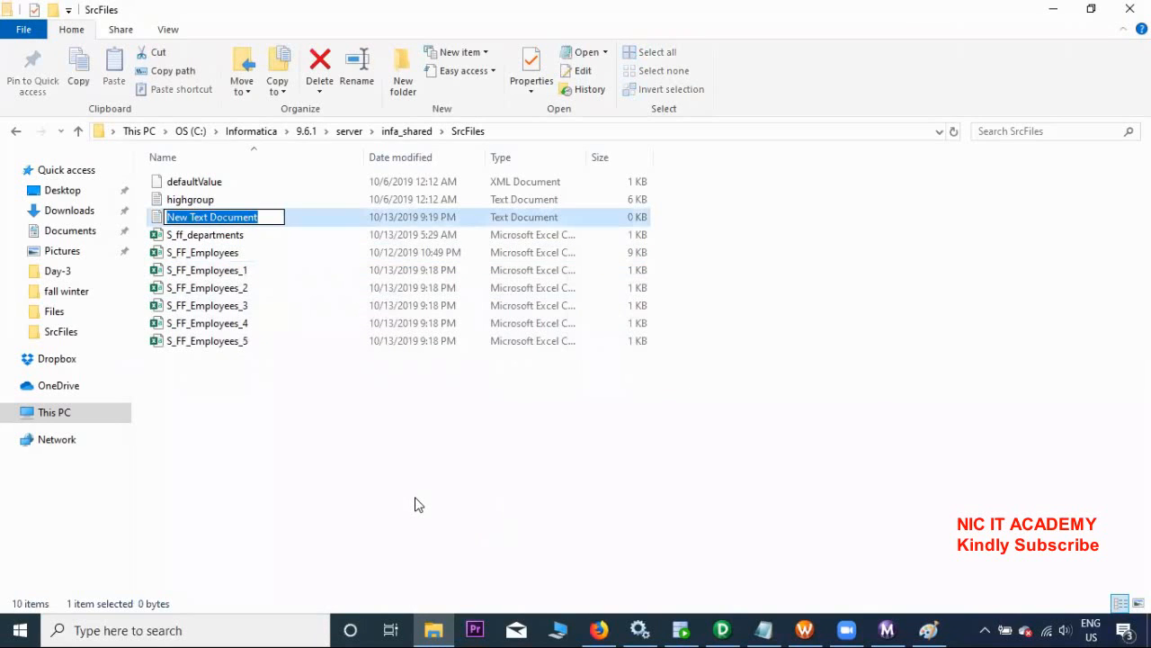
pyautogui.write('master')
pyautogui.press('Return')
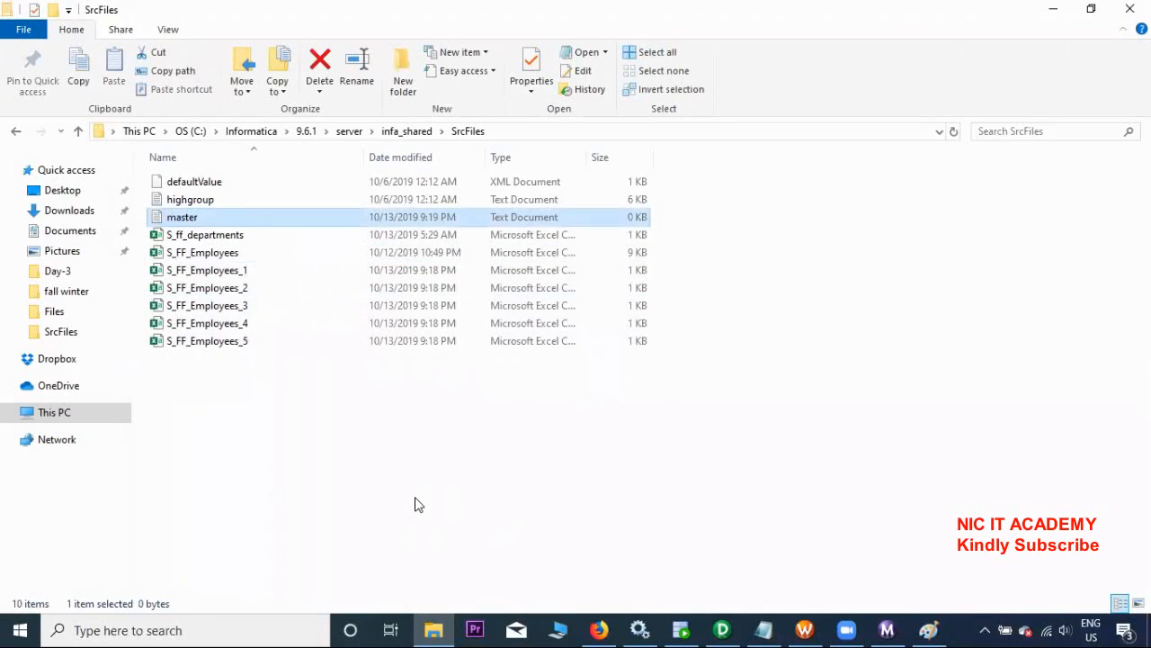
# Open the master file and list S_FF_Employees_1.csv and S_FF_Employees_2.csv on separate lines
pyautogui.doubleClick(227, 217)
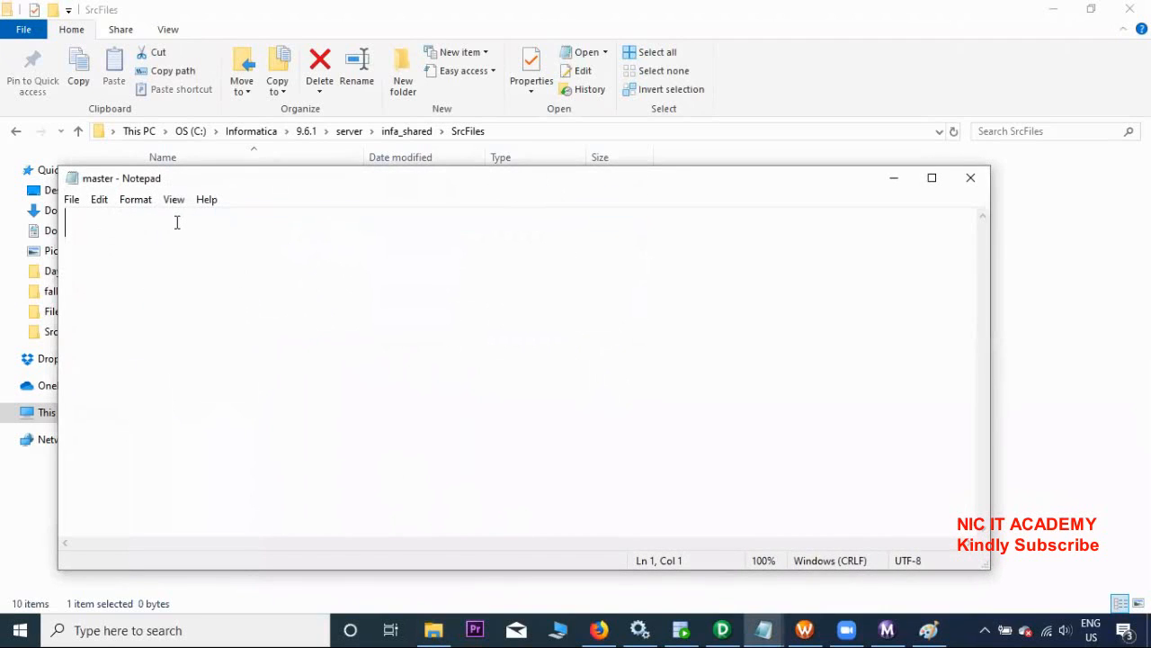
pyautogui.hotkey('ctrl', 'v')
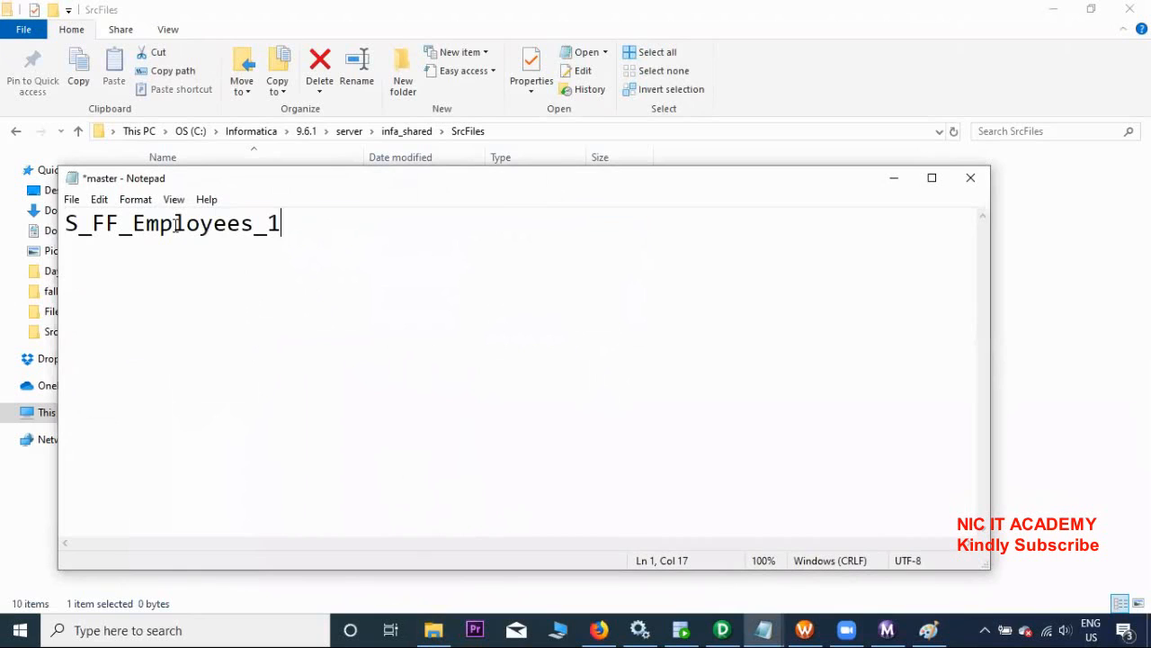
pyautogui.write('.csc')
pyautogui.hotkey('ctrl', 'v')
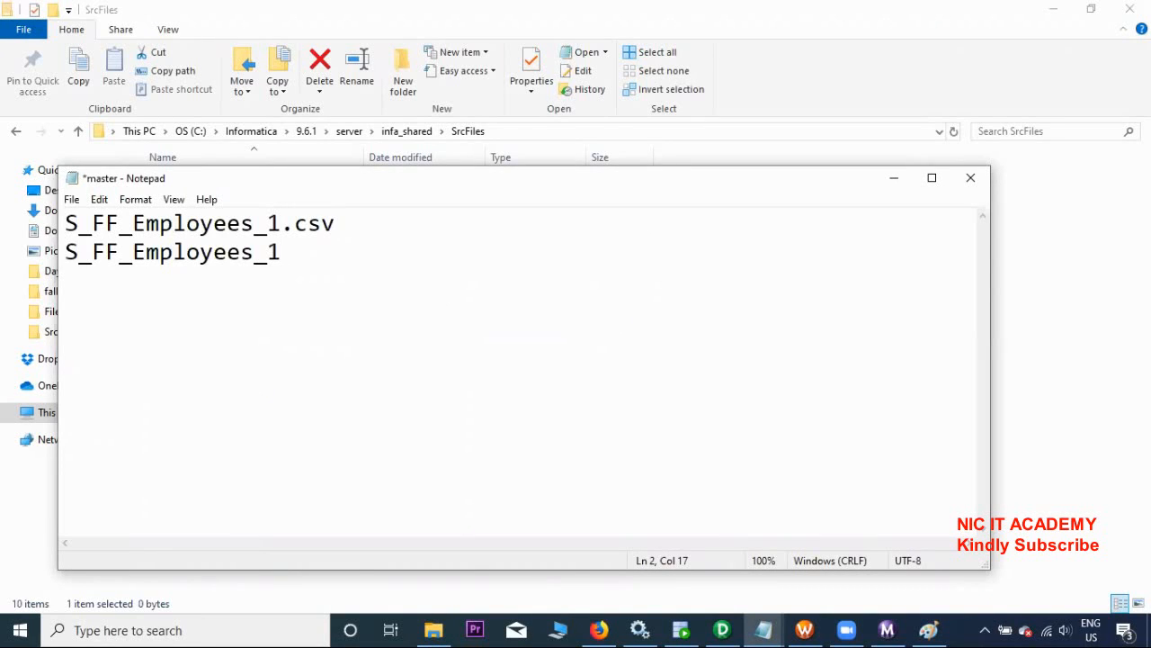
pyautogui.press('BackSpace')
pyautogui.write('2.csv')
# Add S_FF_Employees_3.csv and S_FF_Employees_4.csv as the third and fourth lines of the master file
pyautogui.hotkey('ctrl', 'v')
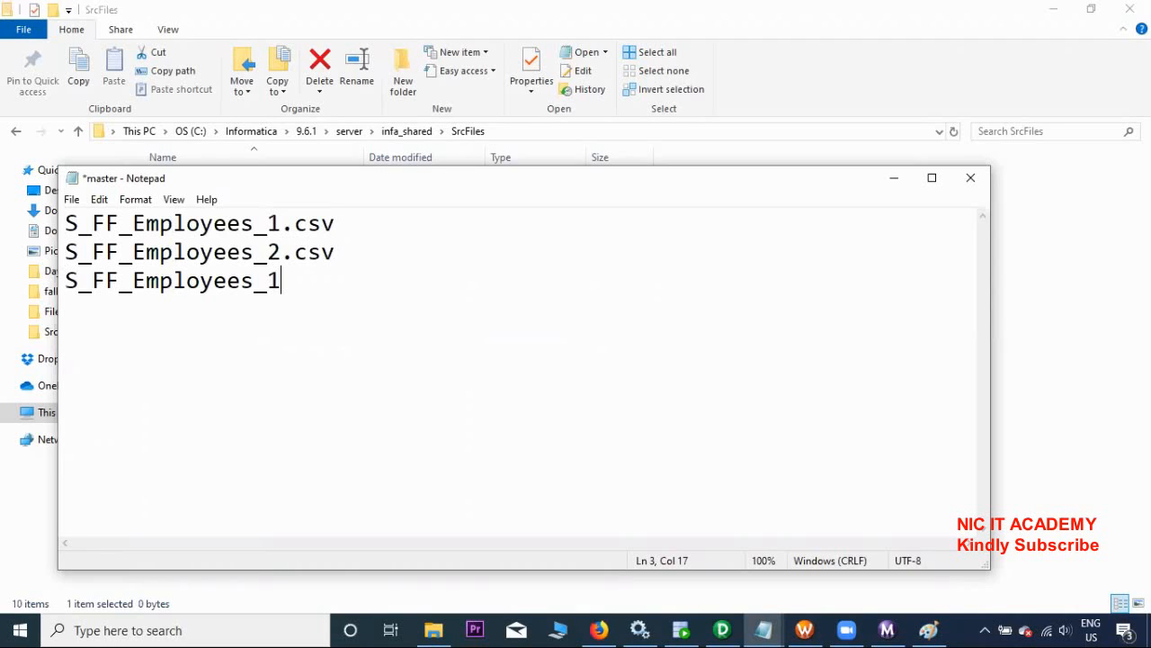
pyautogui.press('BackSpace')
pyautogui.write('3.csv')
pyautogui.press('Return')
pyautogui.hotkey('ctrl', 'v')
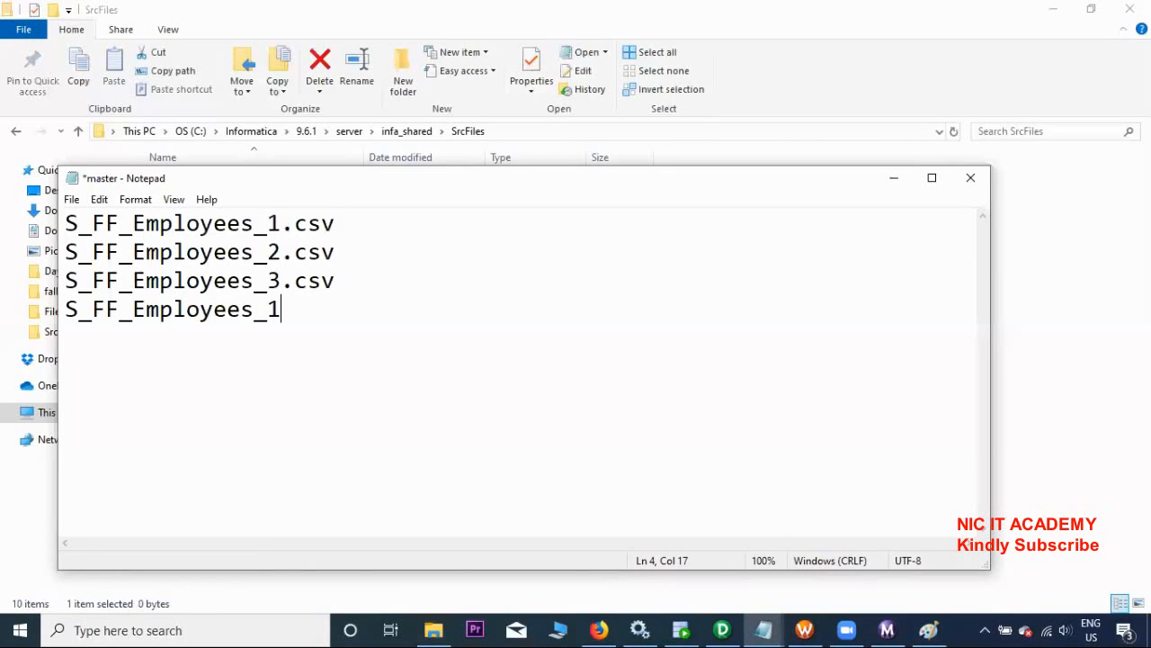
pyautogui.press('BackSpace')
pyautogui.write('4.csv')
pyautogui.press('Return')
# Add S_FF_Employees_5.csv as the fifth line, then save and close the master file
pyautogui.hotkey('ctrl', 'v')
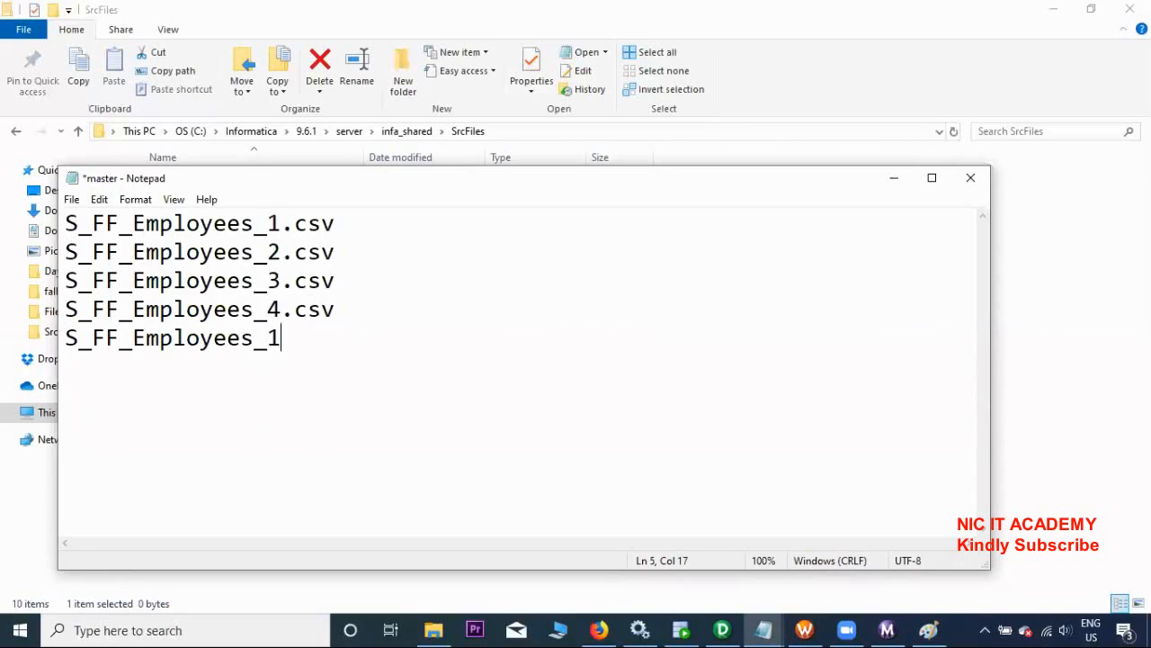
pyautogui.press('BackSpace')
pyautogui.write('5.csv')
pyautogui.click(72, 199)
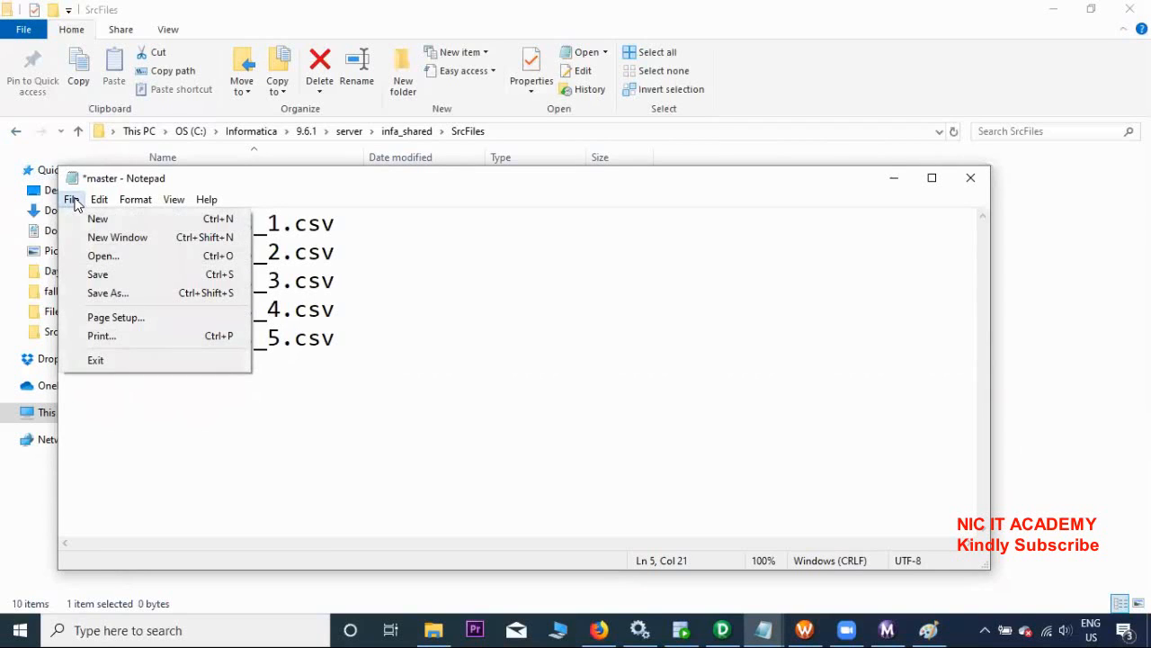
pyautogui.click(97, 274)
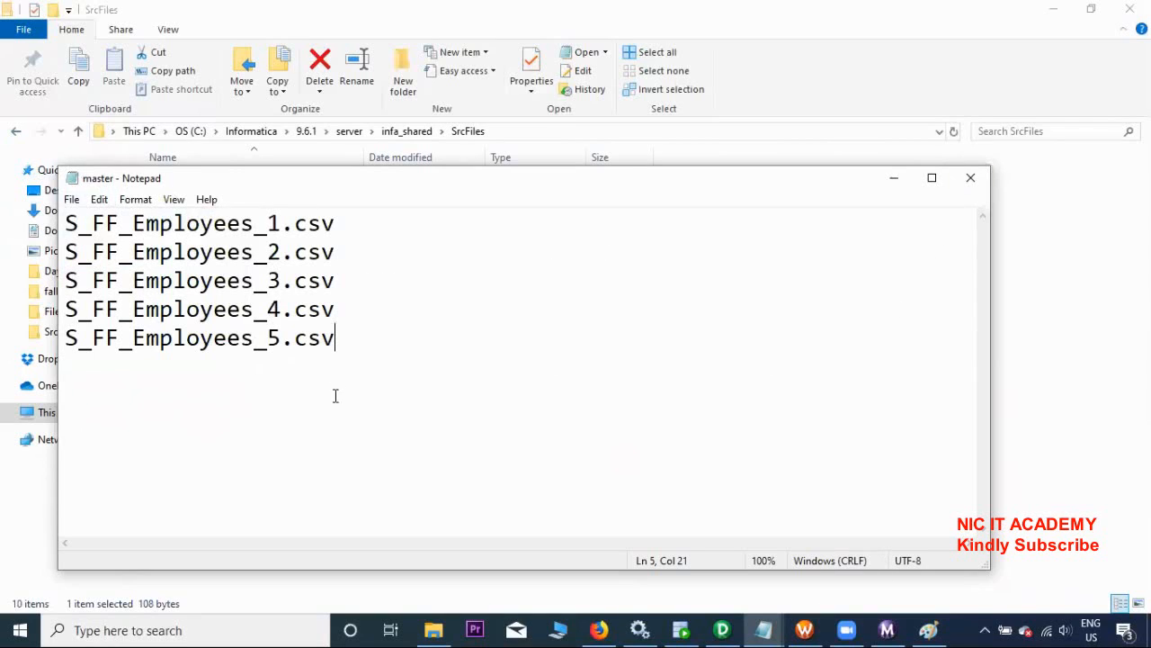
pyautogui.click(972, 180)
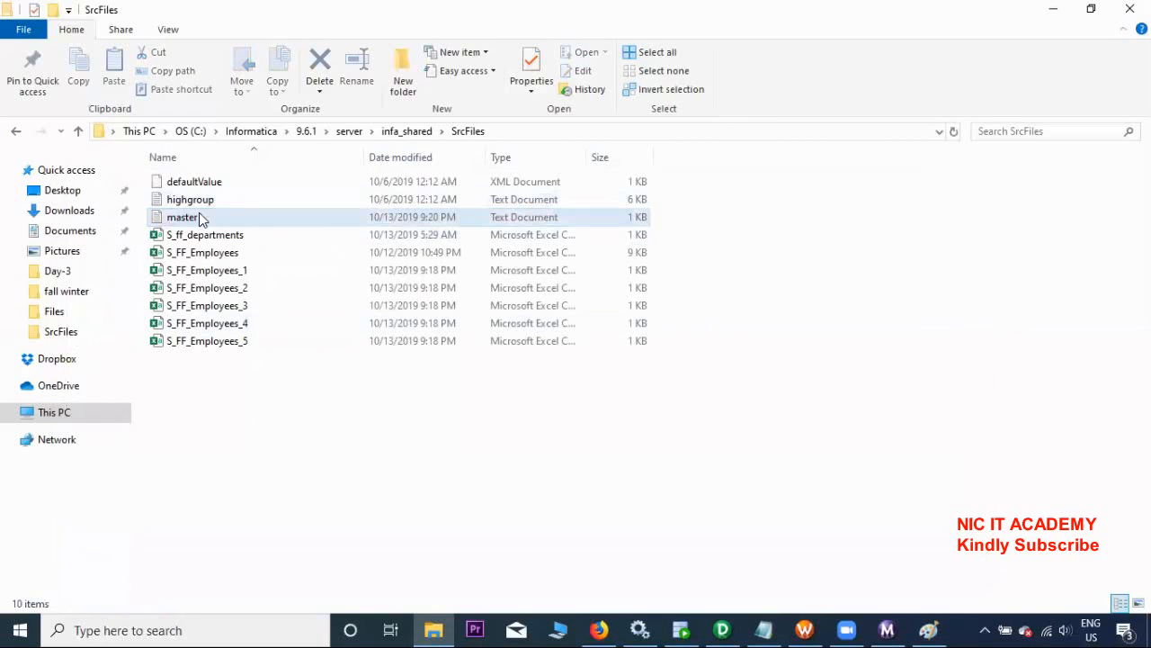
# Reopen the master file to compare its list with the CSV files in the folder, then close it
pyautogui.doubleClick(185, 221)
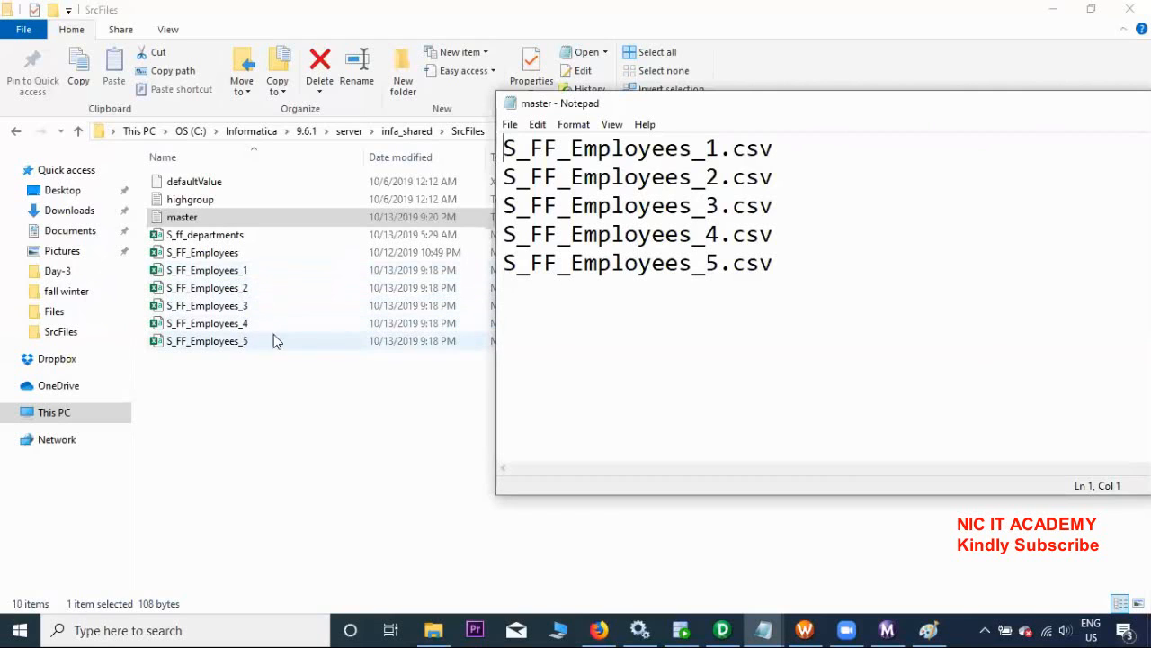
pyautogui.moveTo(796, 106); pyautogui.dragTo(393, 144)
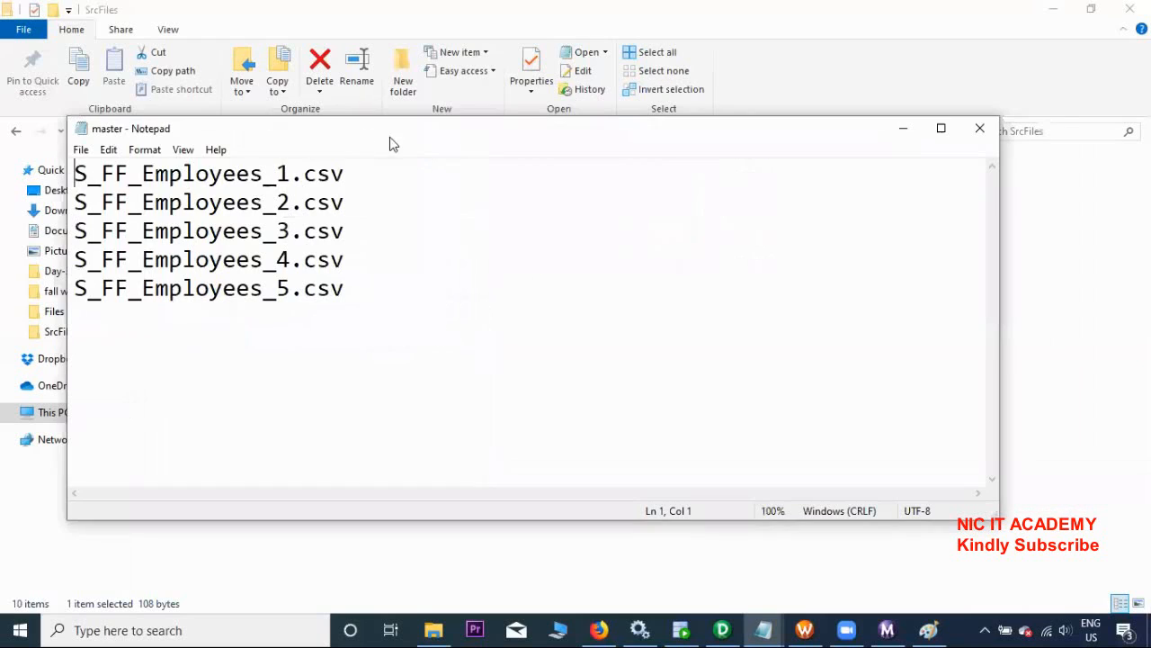
pyautogui.click(980, 128)
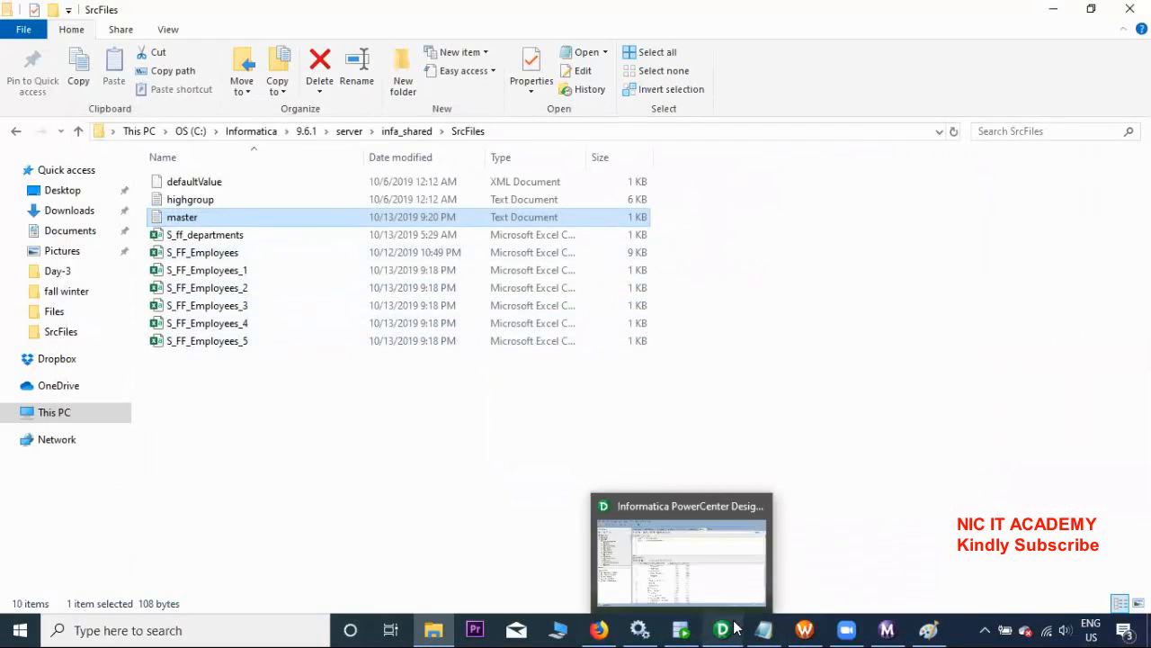
# Switch to Informatica PowerCenter Designer and open the Training folder
pyautogui.click(816, 627)
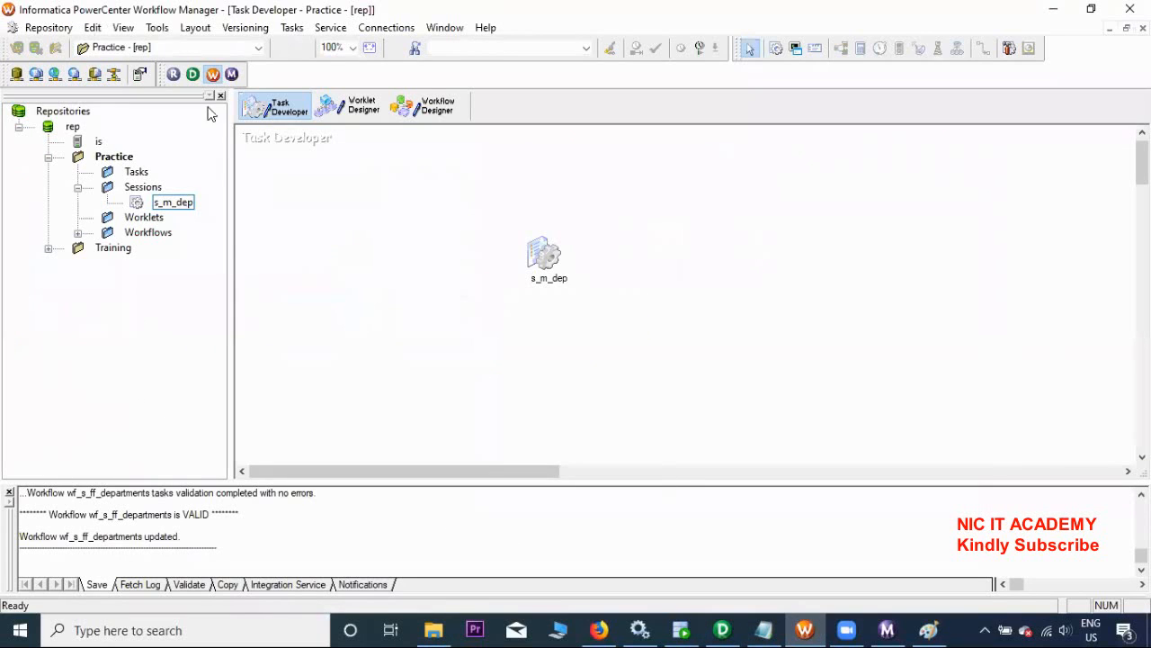
pyautogui.click(724, 629)
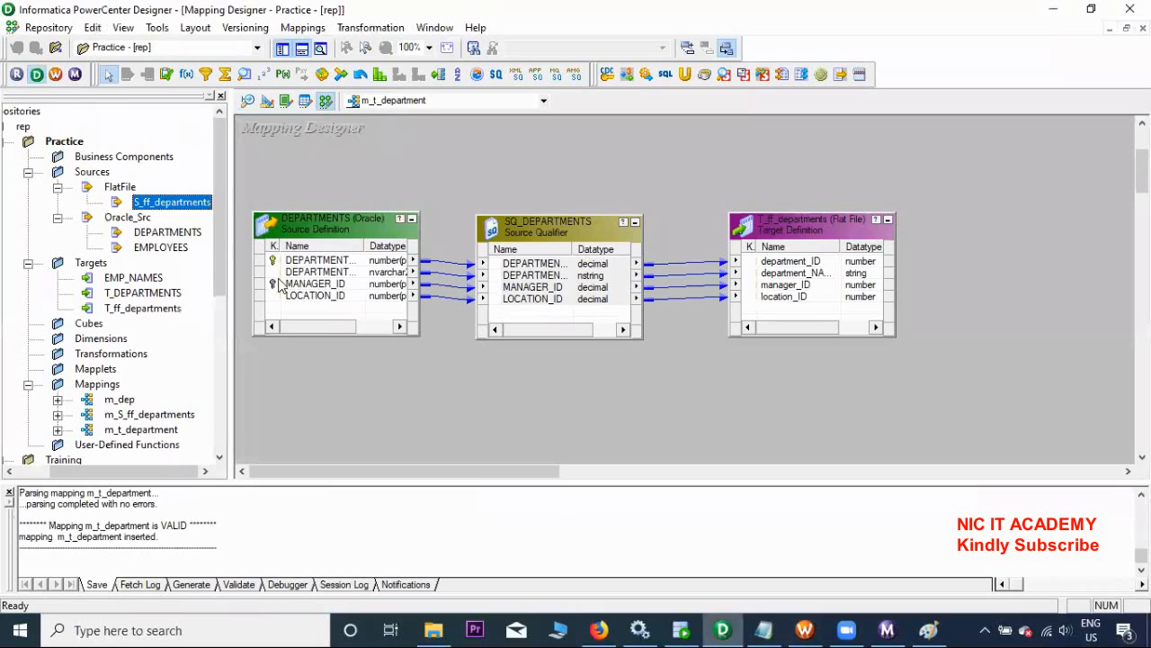
pyautogui.click(249, 101)
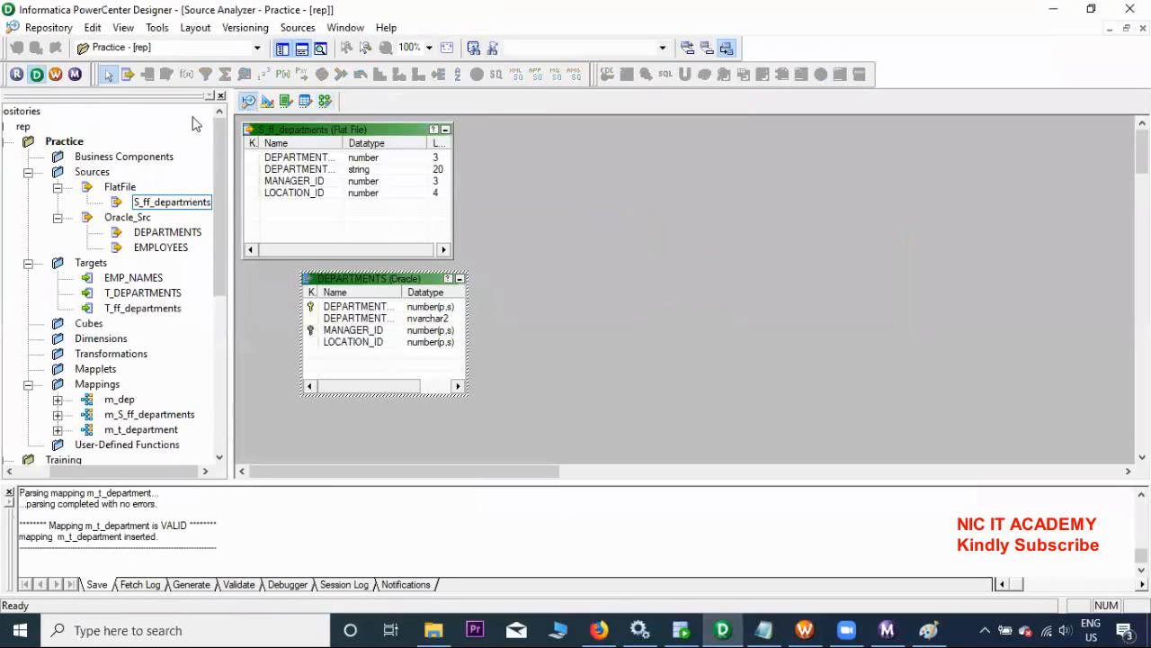
pyautogui.rightClick(60, 144)
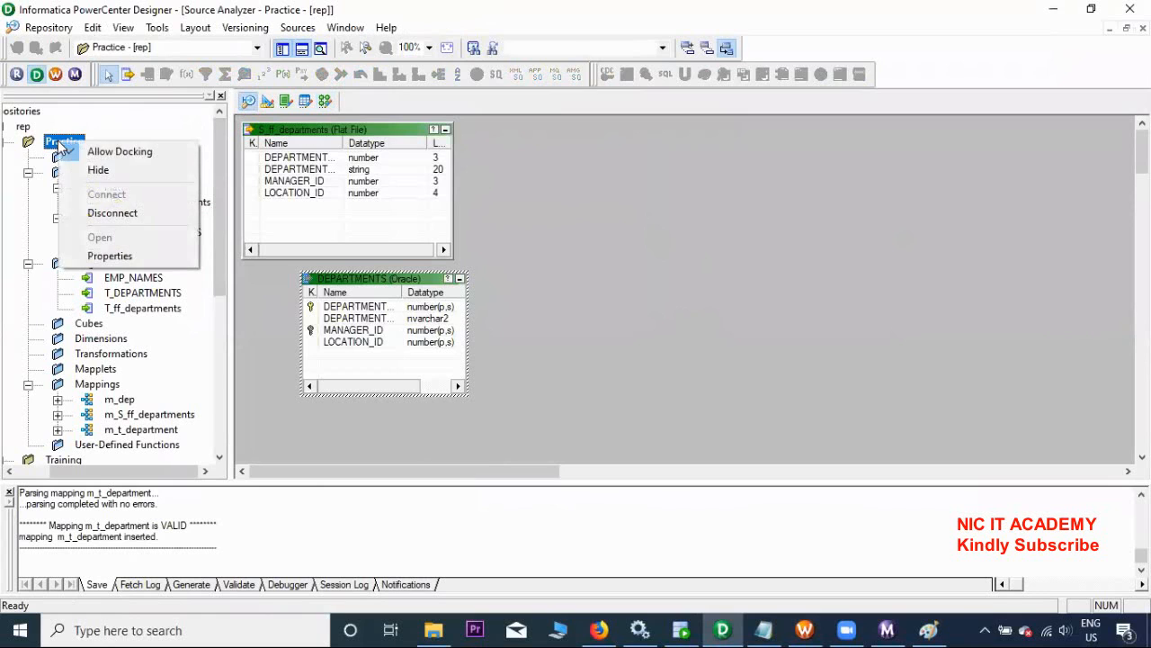
pyautogui.click(90, 213)
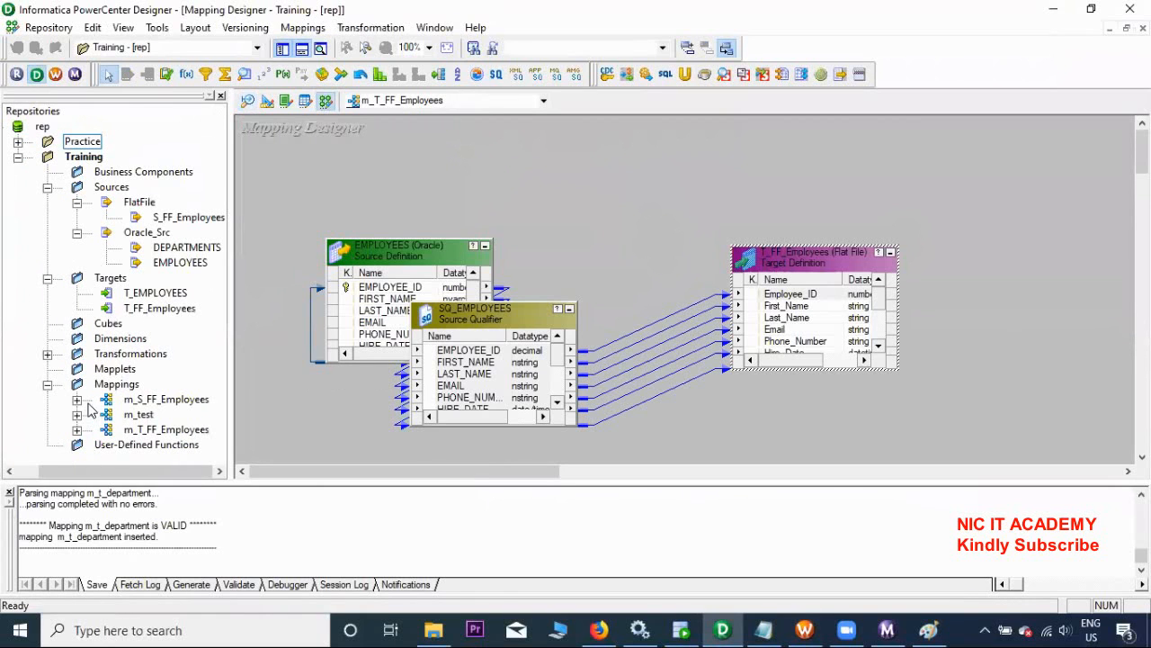
# Clear the Source Analyzer workspace and place the S_FF_Employees flat file source in it
pyautogui.click(247, 100)
pyautogui.click(203, 219)
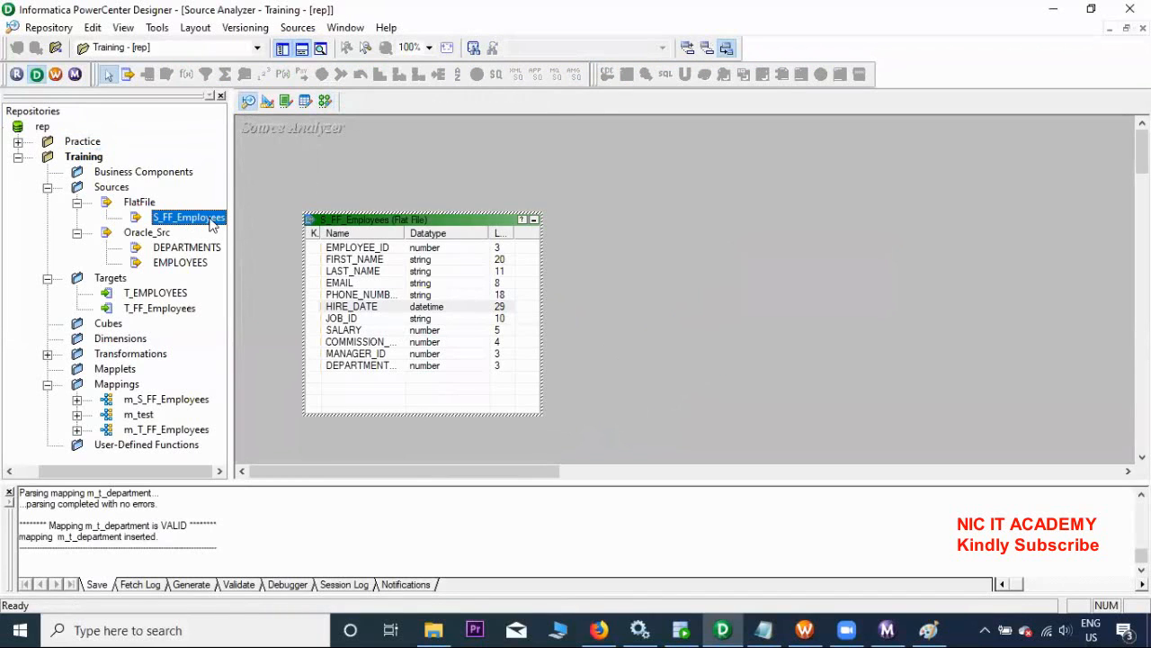
pyautogui.rightClick(429, 155)
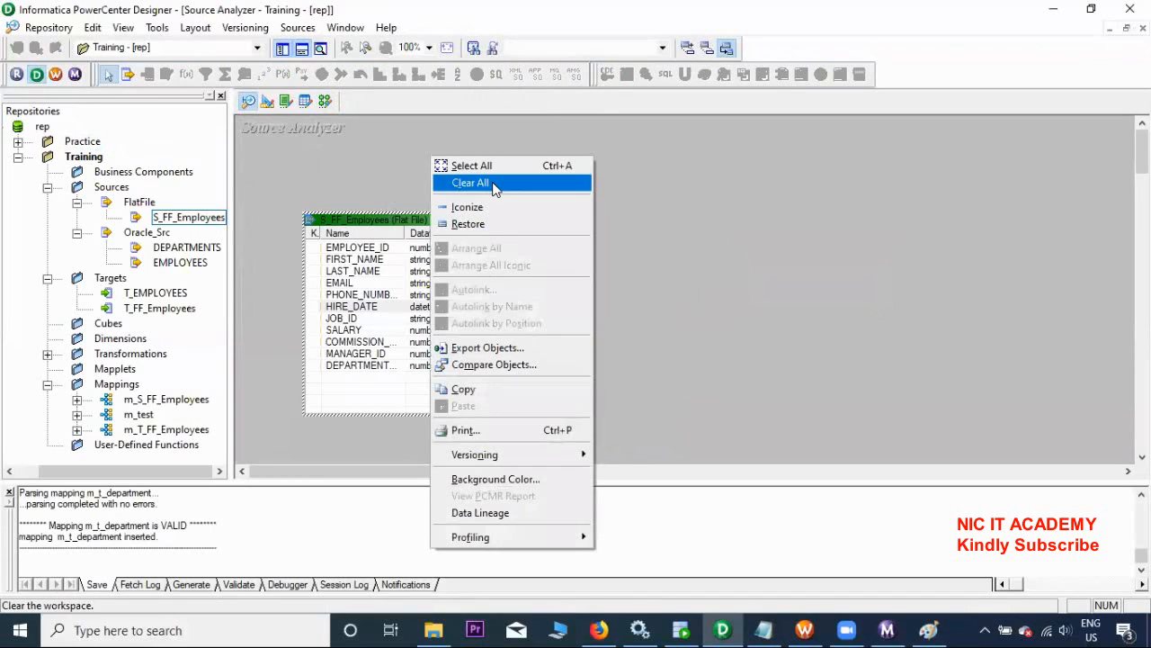
pyautogui.click(492, 184)
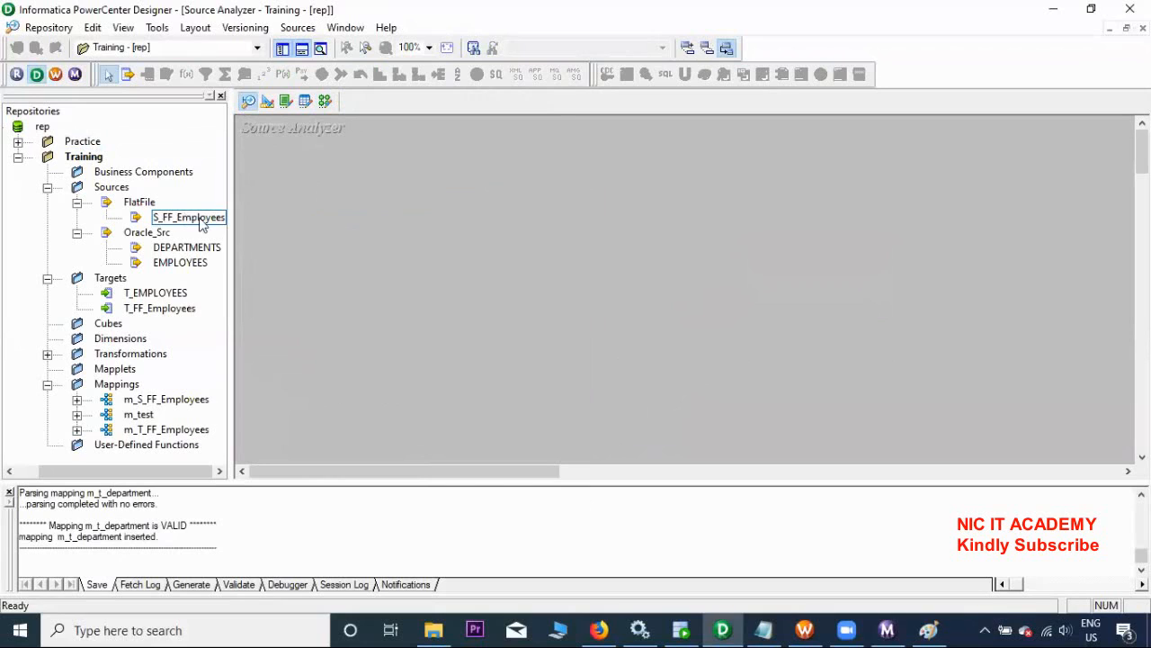
pyautogui.moveTo(196, 221); pyautogui.dragTo(272, 197)
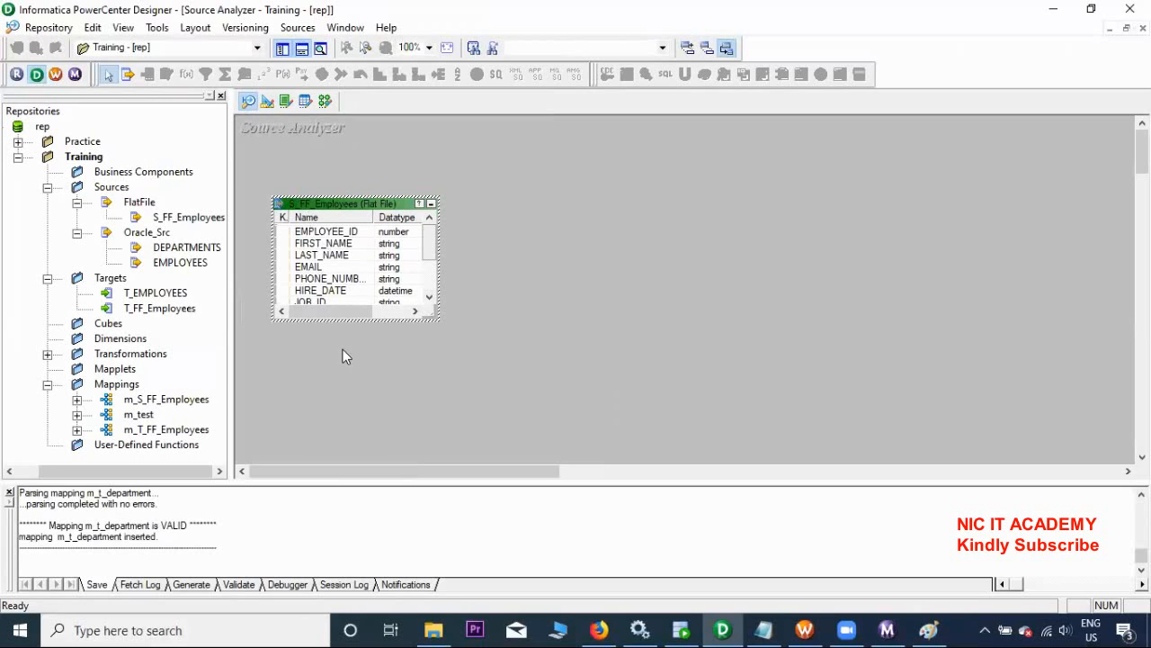
# Clear all target definitions from the Target Designer workspace
pyautogui.click(268, 102)
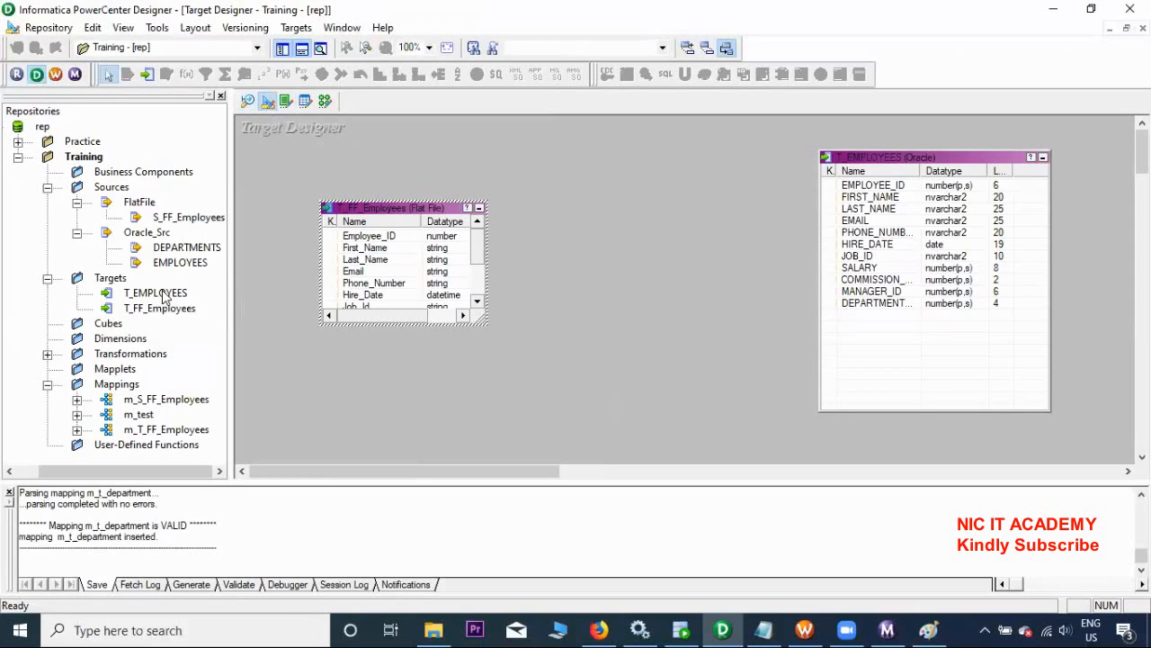
pyautogui.rightClick(493, 168)
pyautogui.click(526, 199)
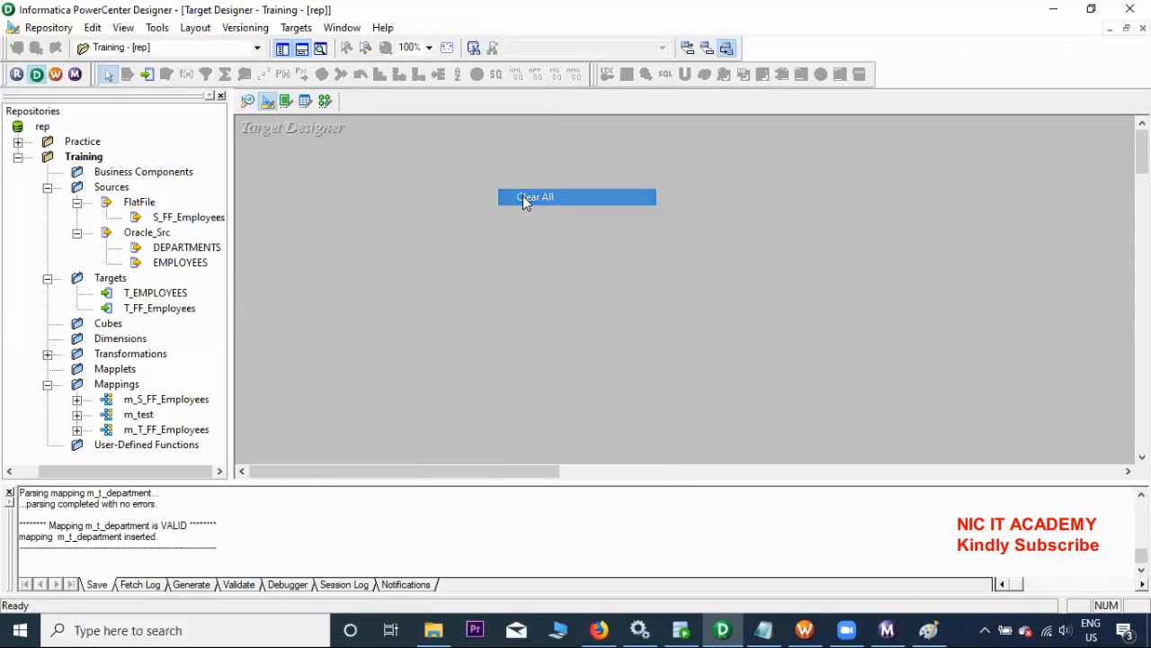
pyautogui.click(295, 28)
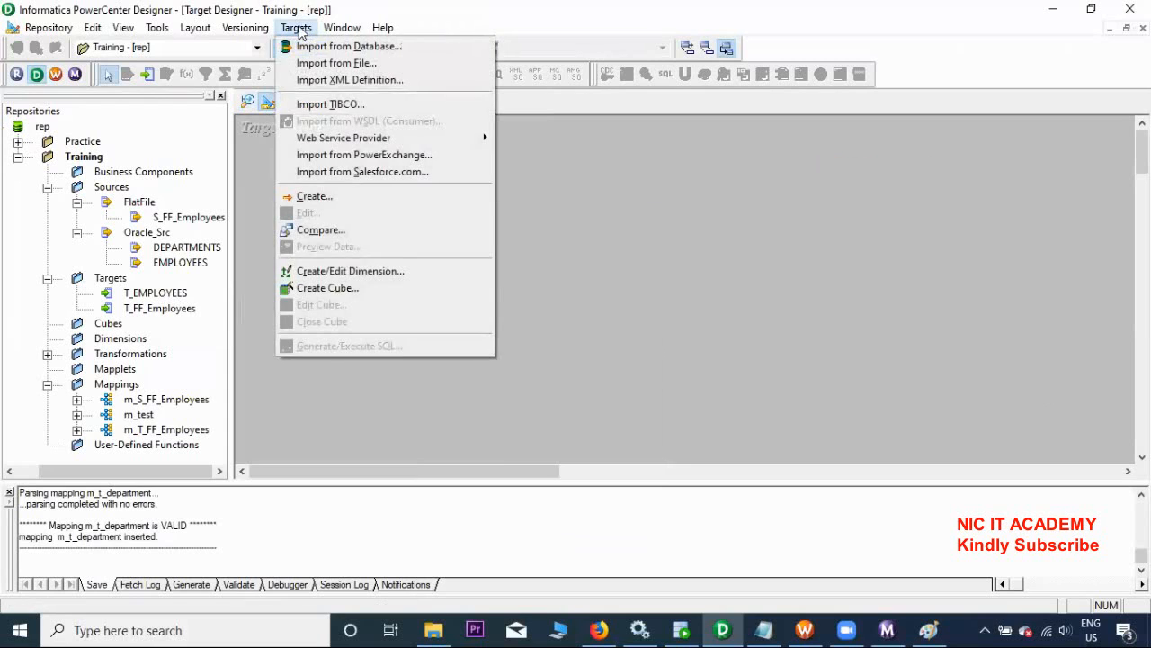
pyautogui.click(563, 262)
# Create a mapping named m_Indirect_File_Loading in the Mapping Designer
pyautogui.click(325, 101)
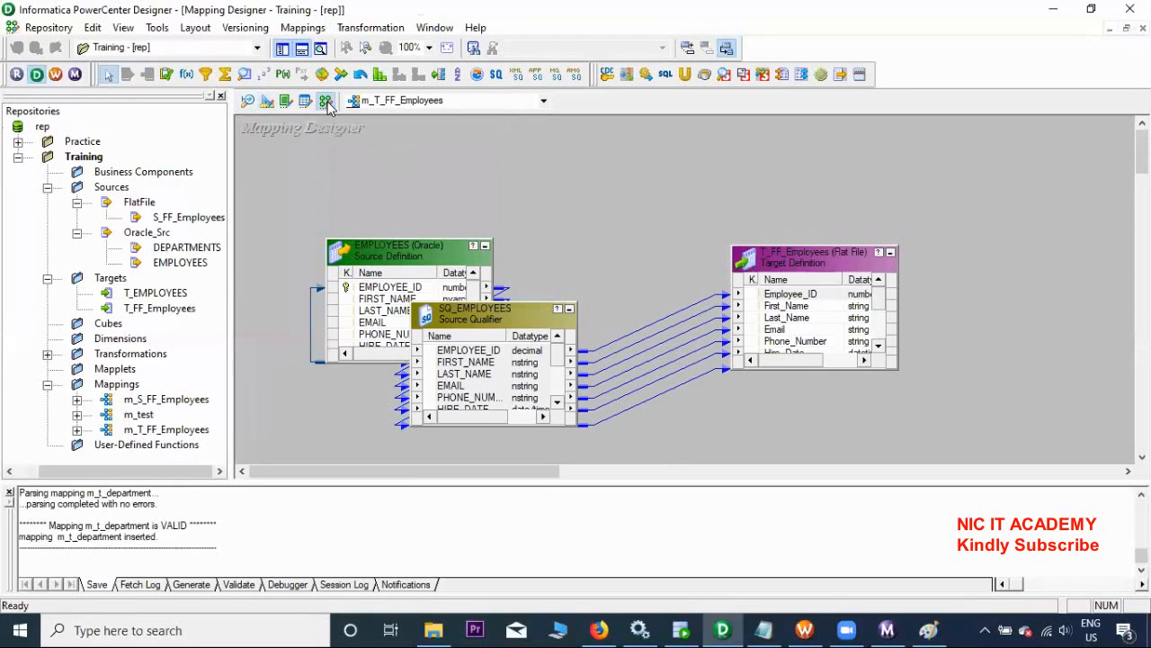
pyautogui.click(297, 28)
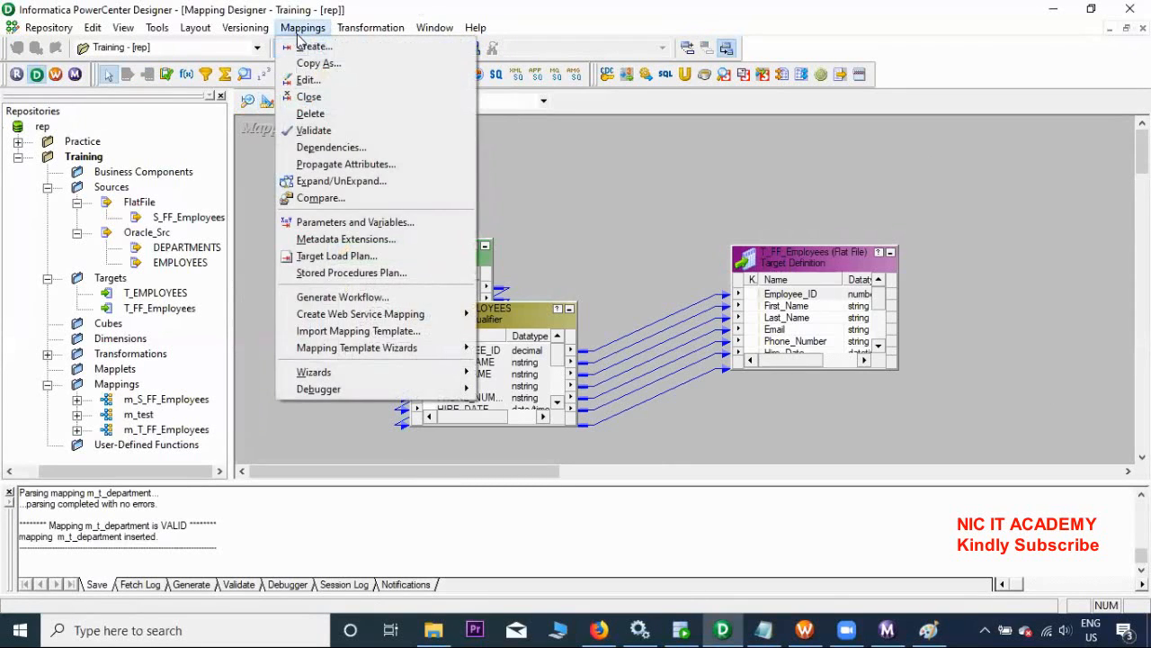
pyautogui.click(311, 47)
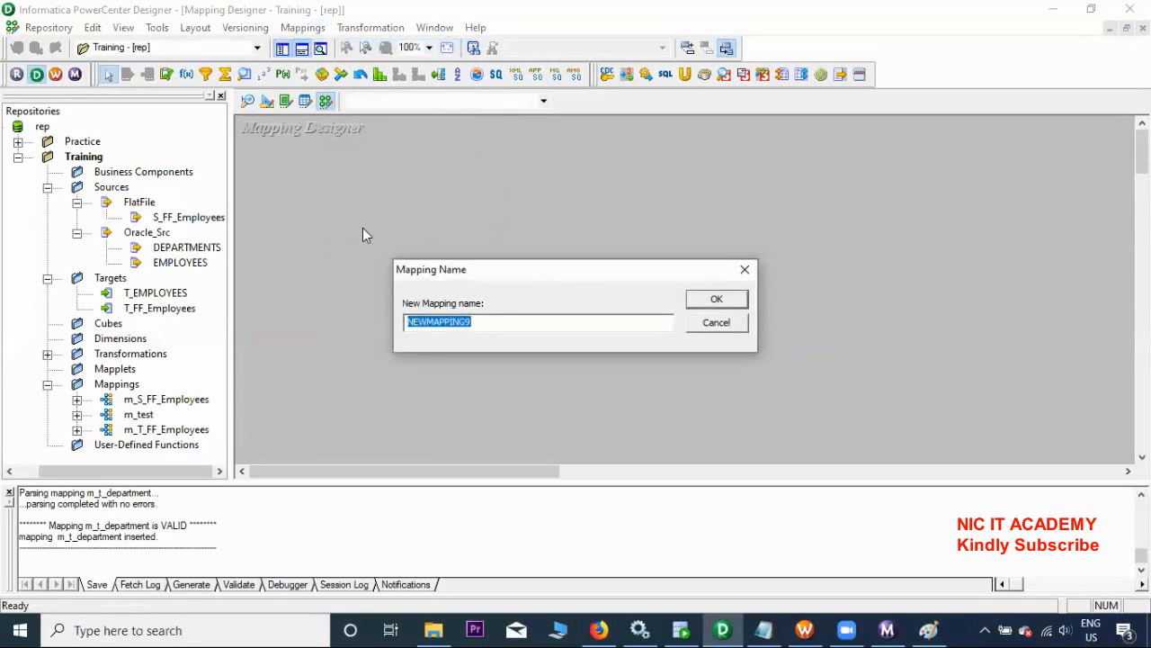
pyautogui.write('m_Indirect_File_Loading')
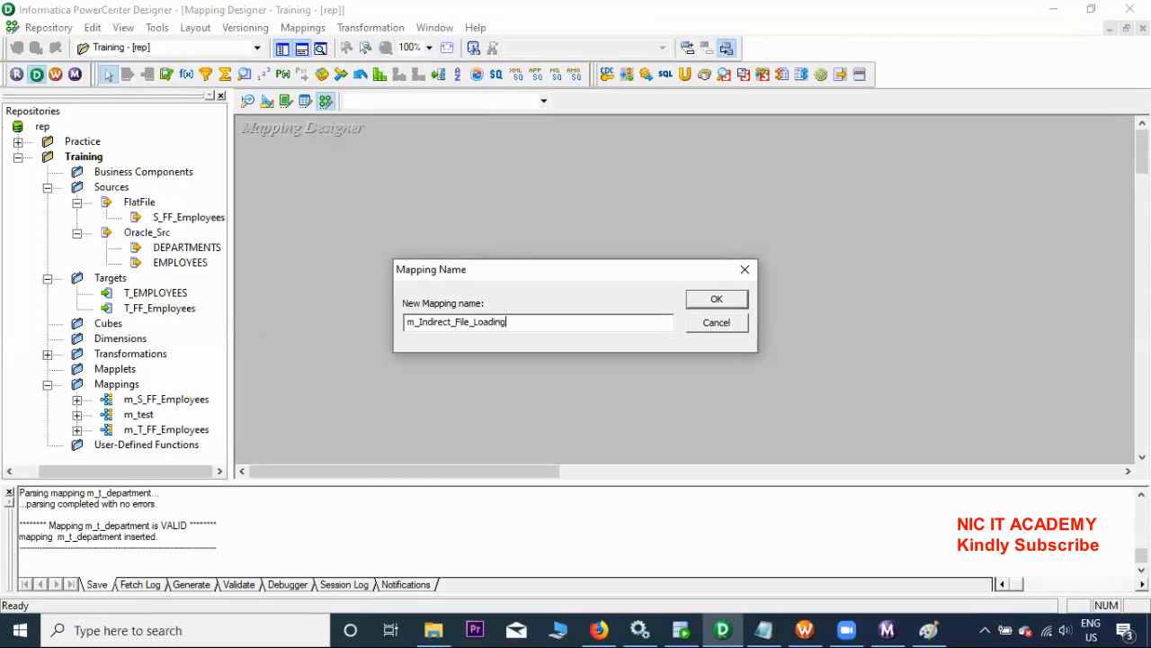
pyautogui.press('Return')
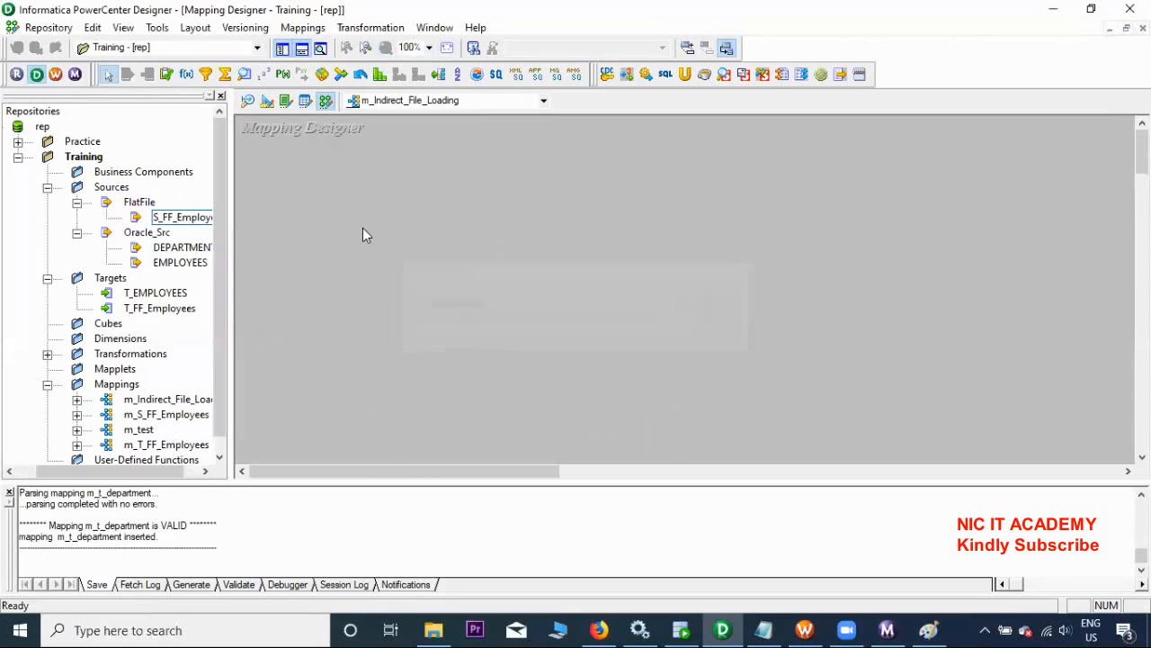
# Place the S_FF_Employees flat file source and the T_EMPLOYEES Oracle target in the mapping workspace
pyautogui.click(189, 219)
pyautogui.moveTo(230, 220); pyautogui.dragTo(271, 209)
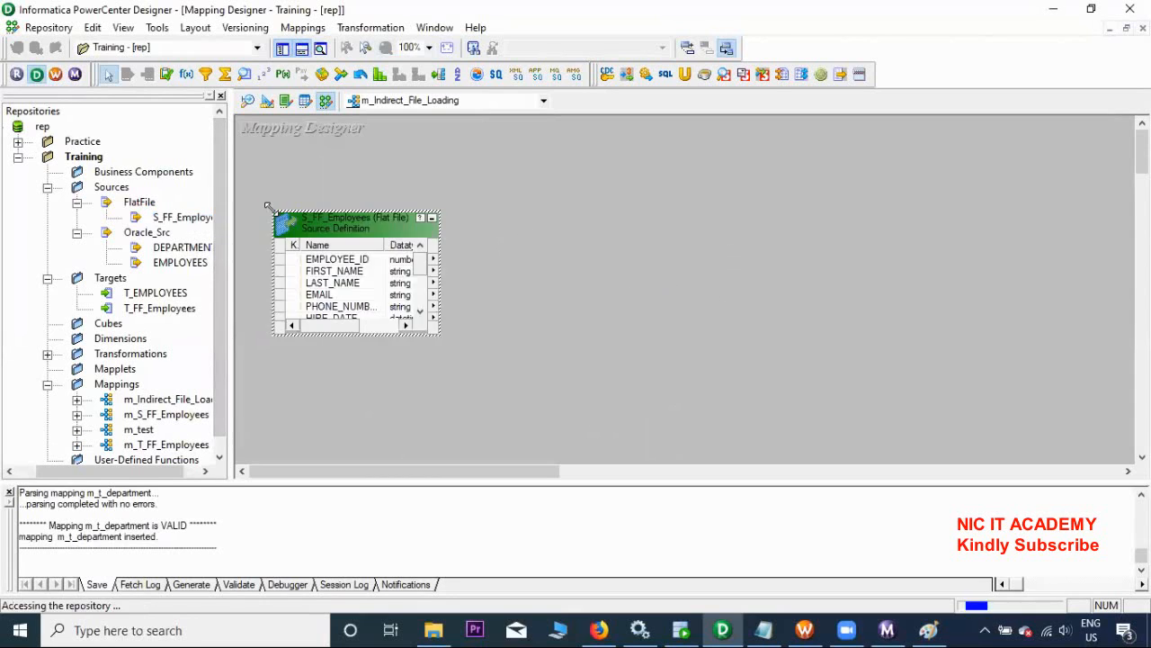
pyautogui.moveTo(177, 296); pyautogui.dragTo(686, 242)
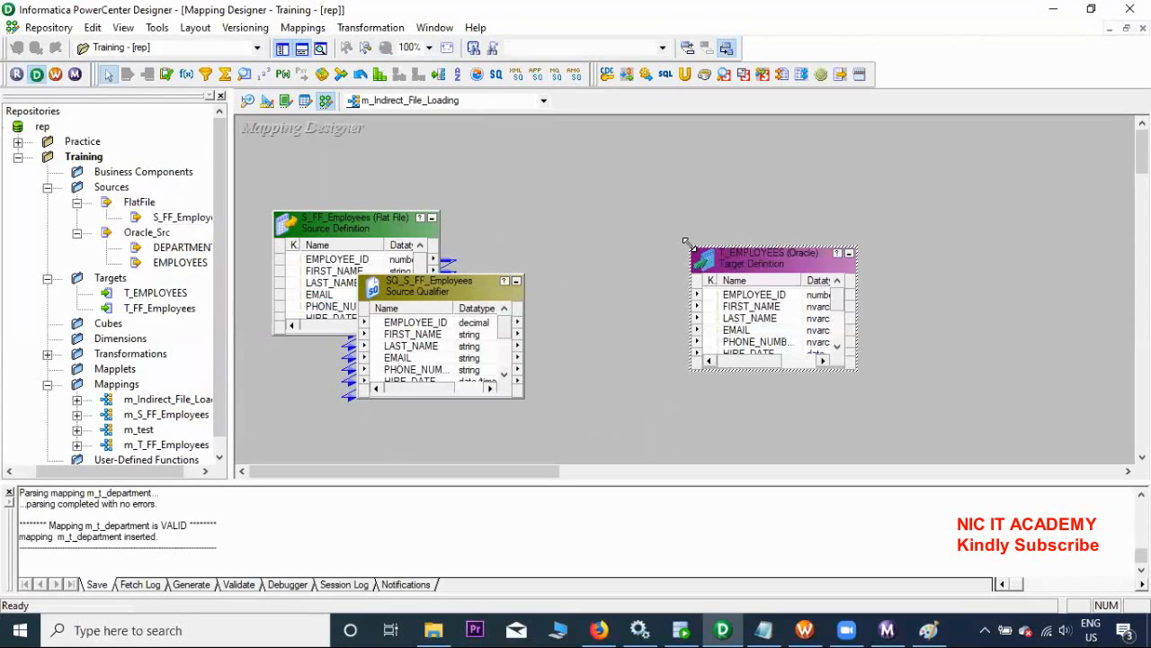
# Link all SQ_S_FF_Employees source qualifier ports to the matching T_EMPLOYEES columns and save the mapping
pyautogui.rightClick(425, 325)
pyautogui.click(472, 335)
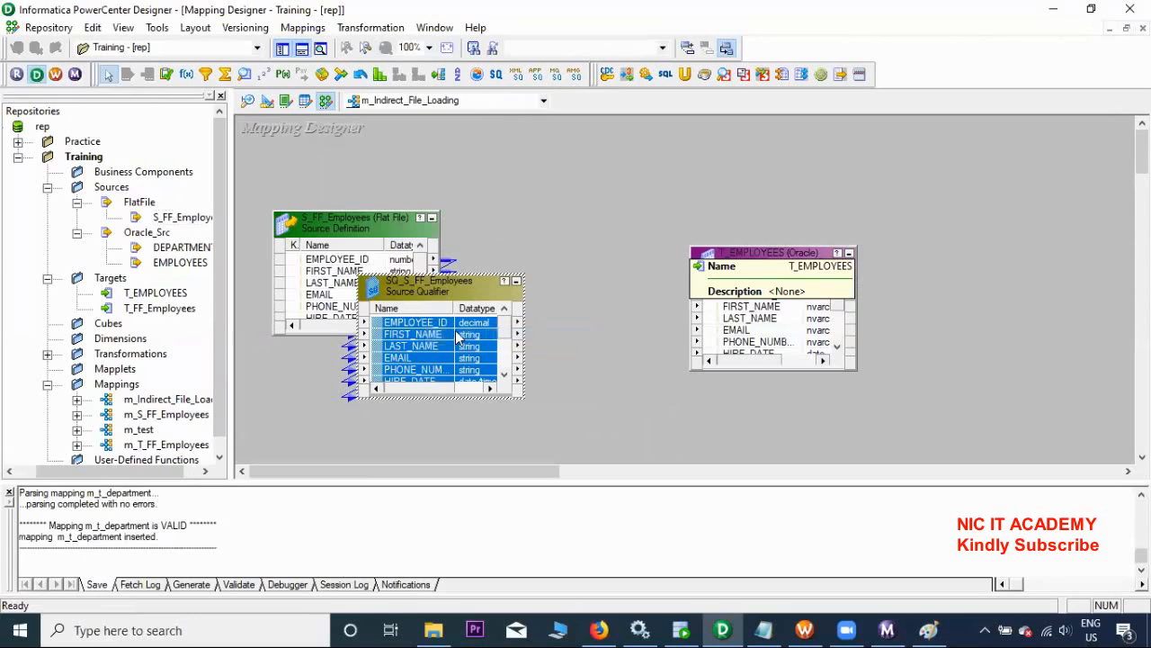
pyautogui.moveTo(456, 340); pyautogui.dragTo(743, 306)
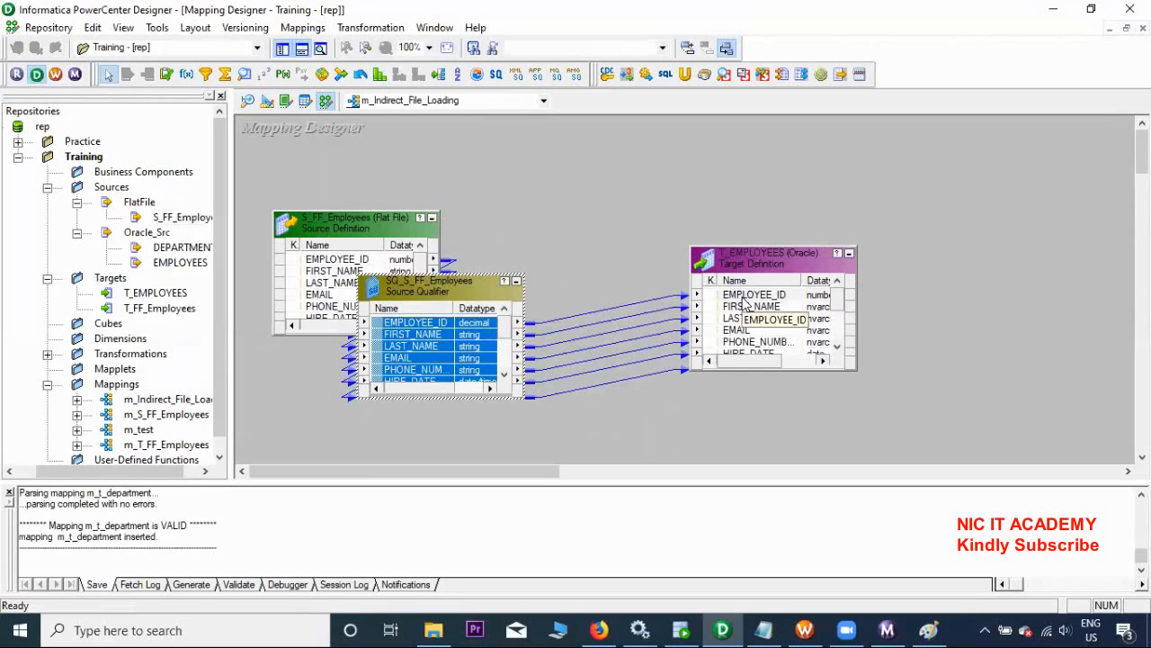
pyautogui.hotkey('ctrl', 's')
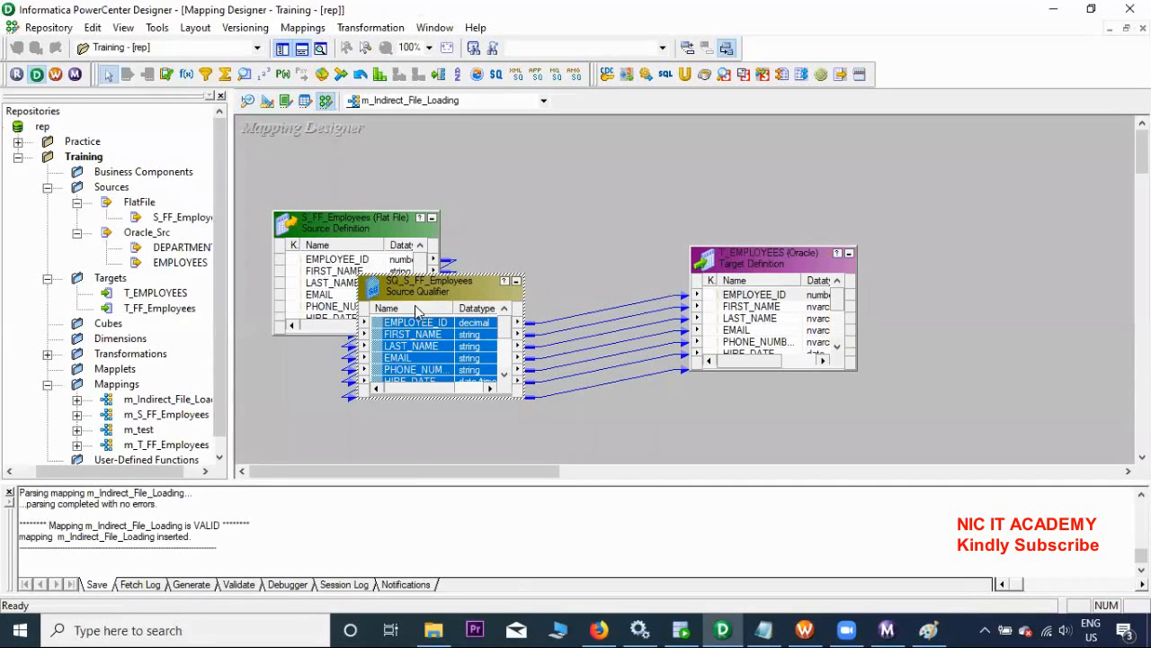
# Switch to Informatica PowerCenter Workflow Manager and open the Workflow Designer
pyautogui.click(805, 629)
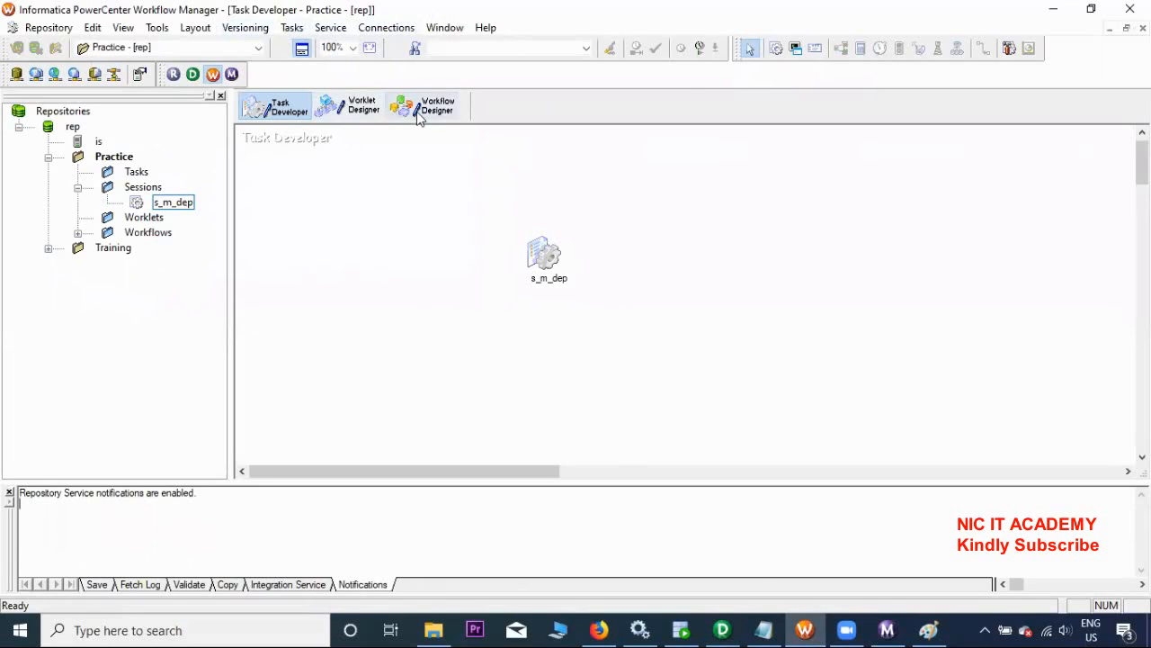
pyautogui.click(424, 108)
pyautogui.click(305, 28)
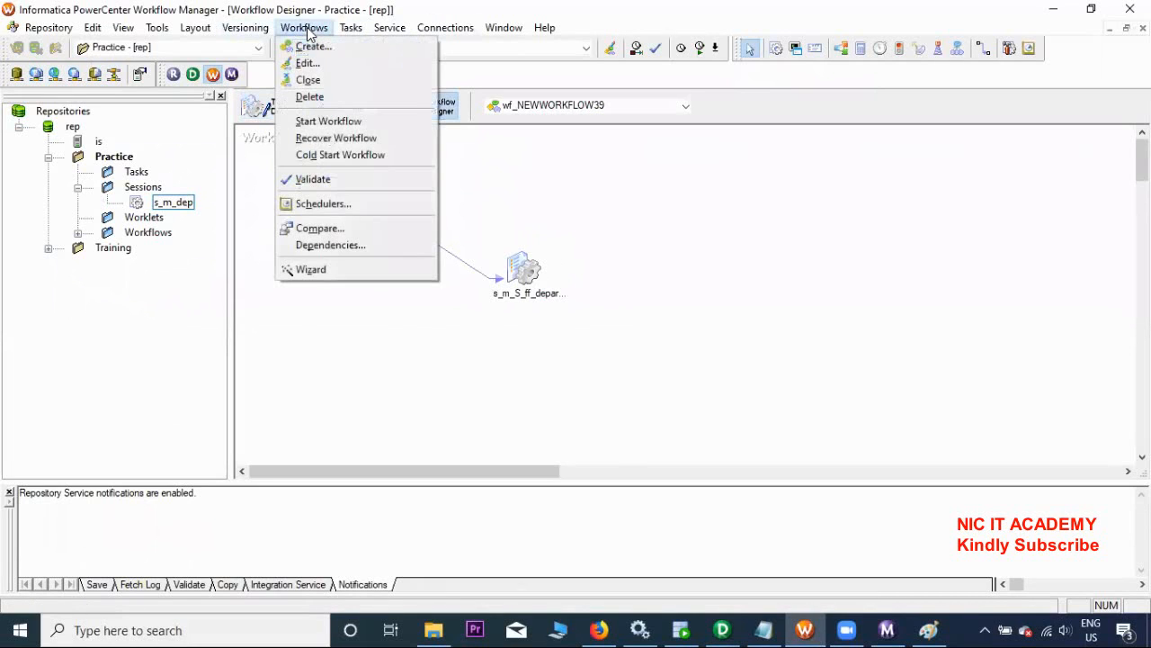
pyautogui.click(311, 45)
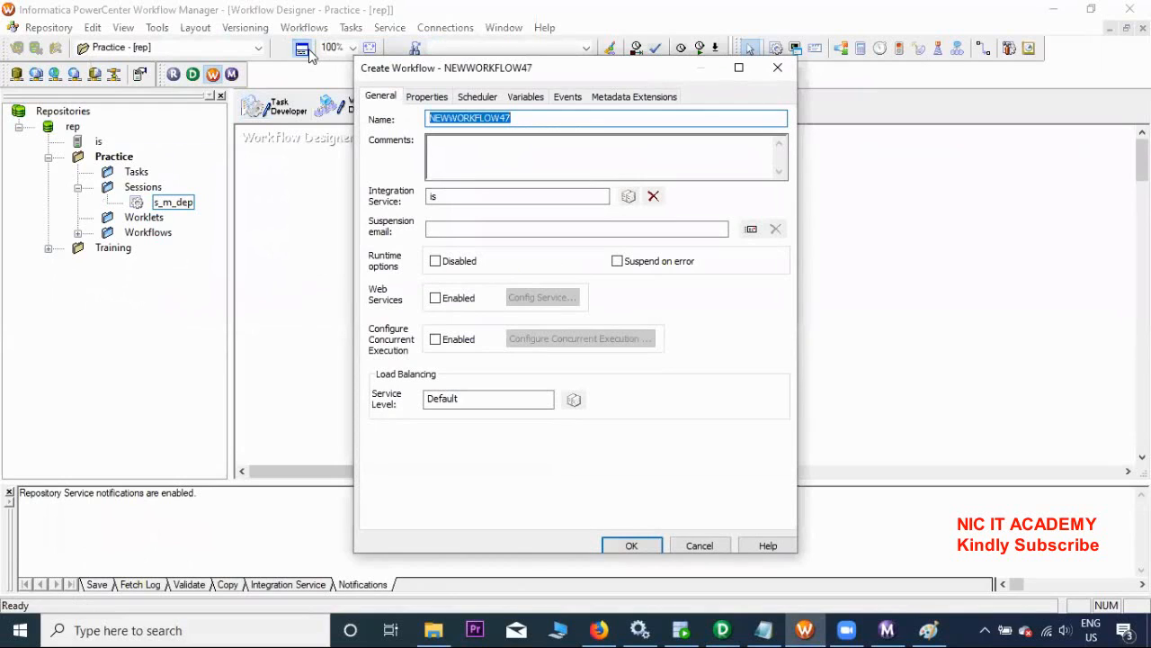
pyautogui.write('wf_Indirect_File_Loading')
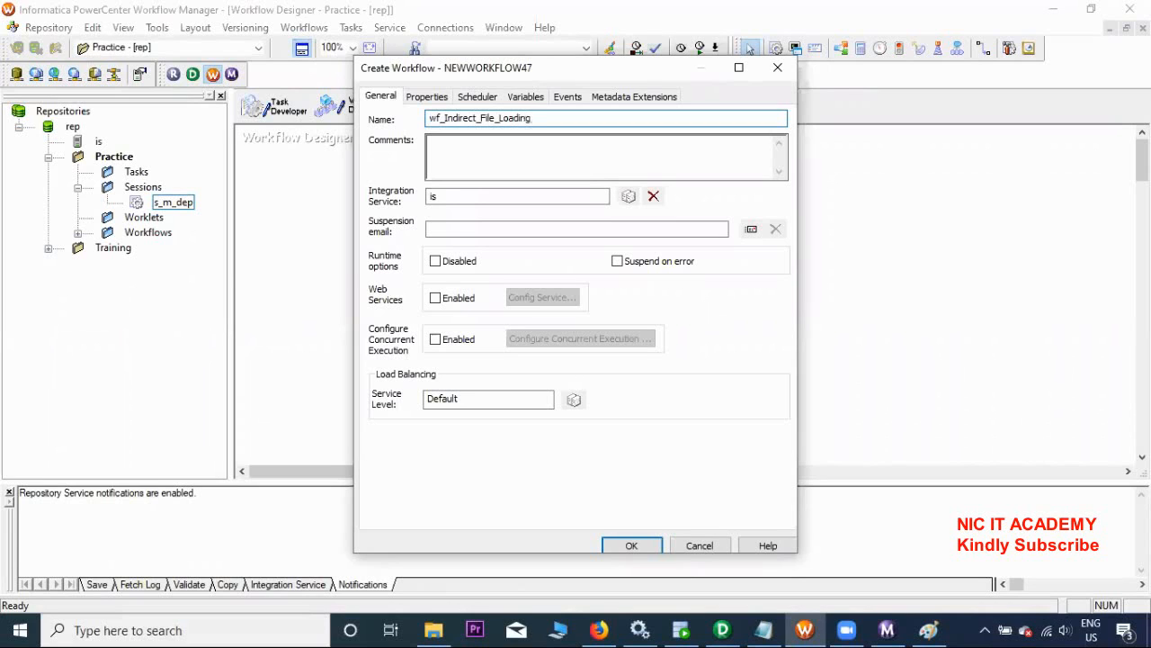
pyautogui.press('Return')
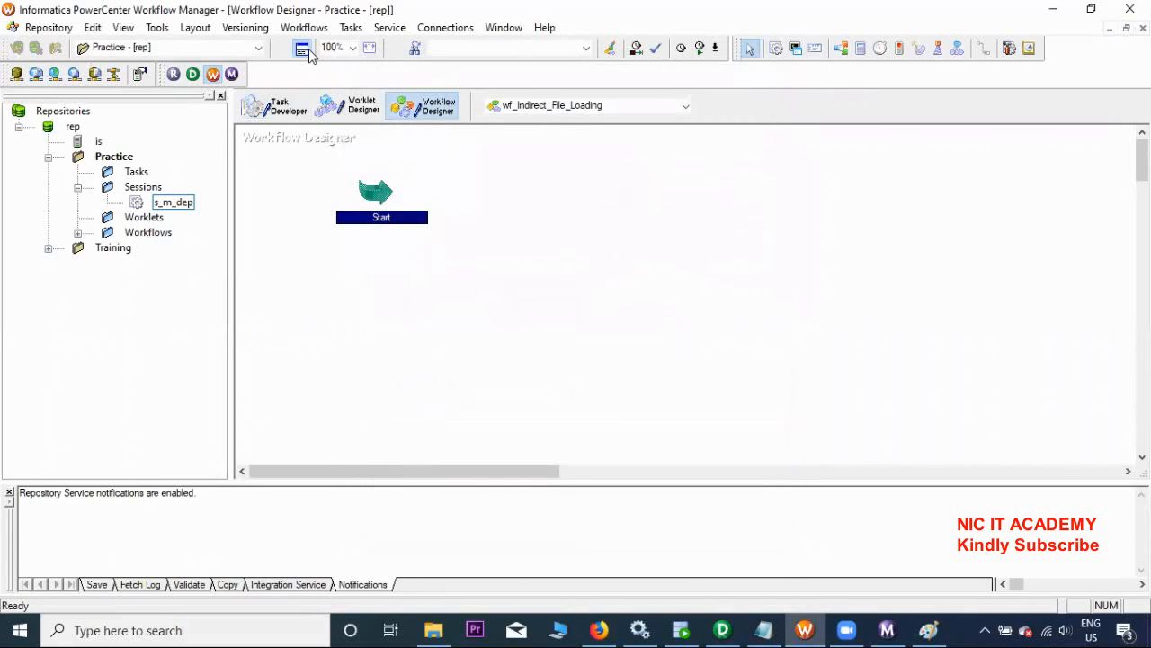
pyautogui.click(777, 48)
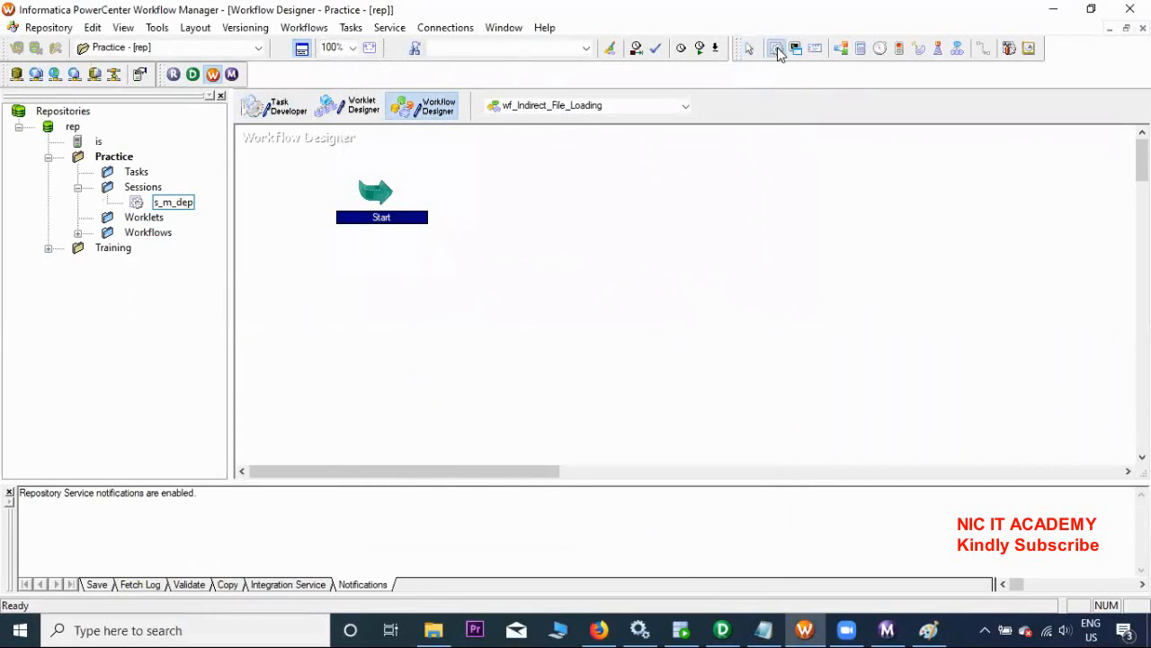
pyautogui.click(592, 222)
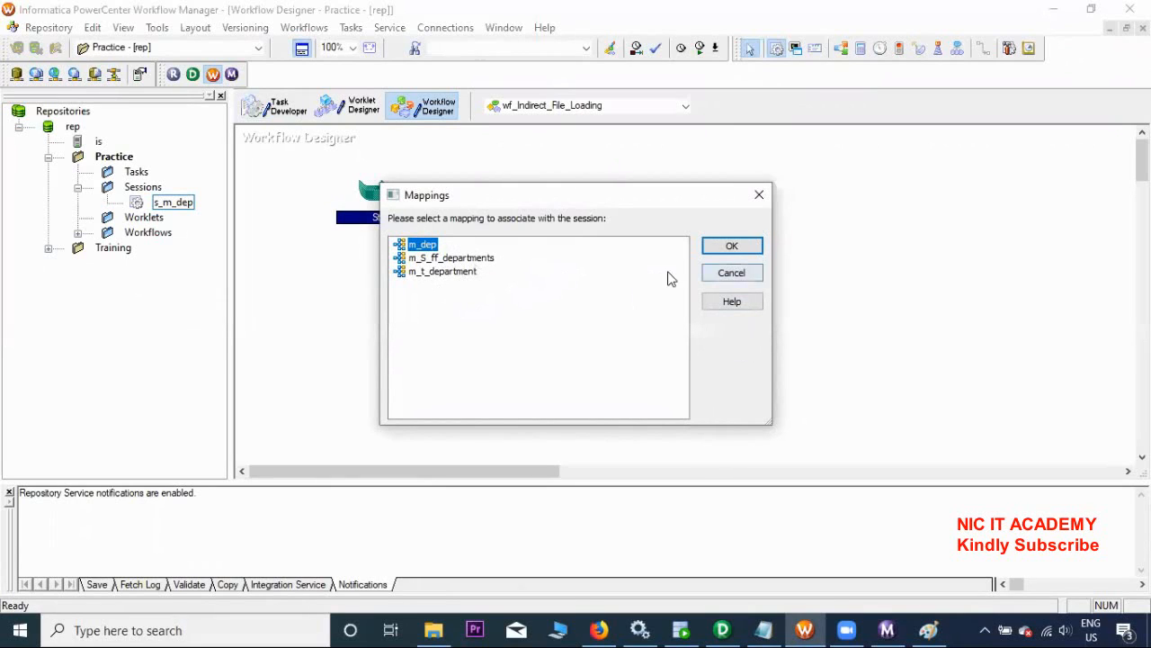
pyautogui.click(736, 274)
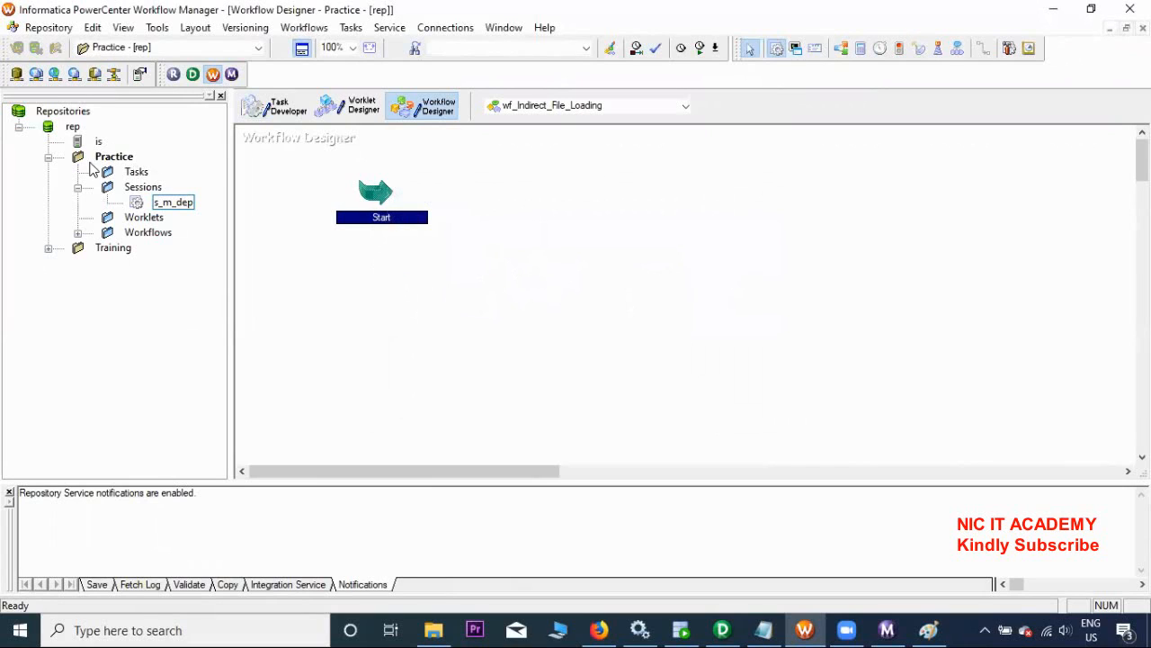
# Open the Training folder and create a workflow named wf_Indirect_File_Loading in it
pyautogui.rightClick(124, 250)
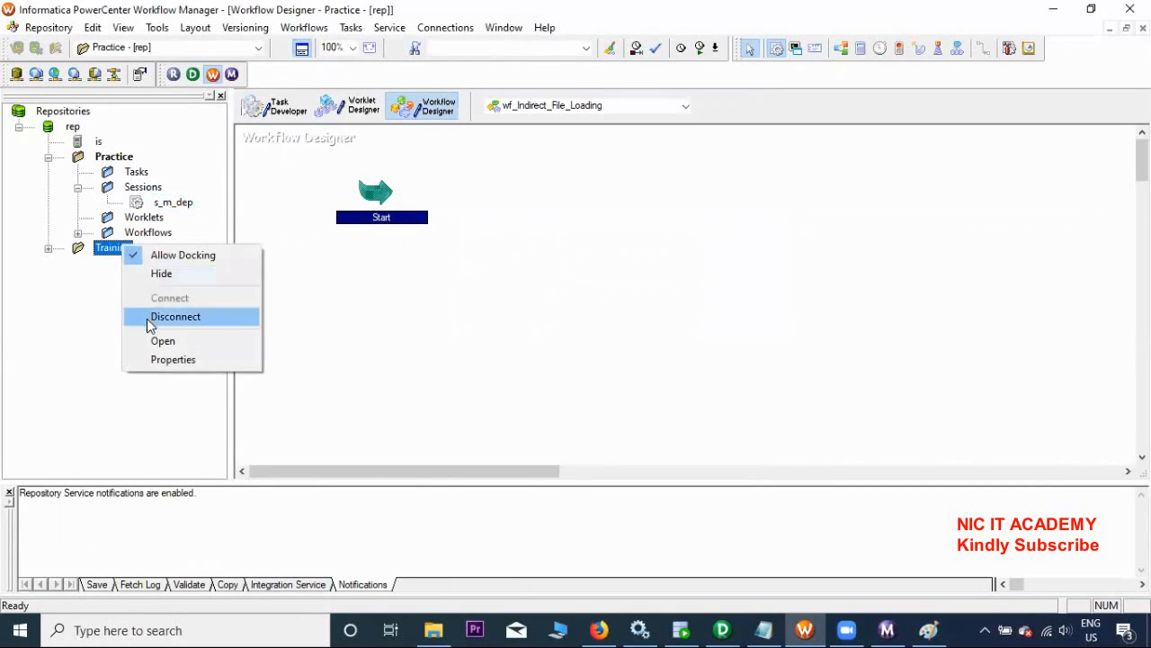
pyautogui.click(165, 342)
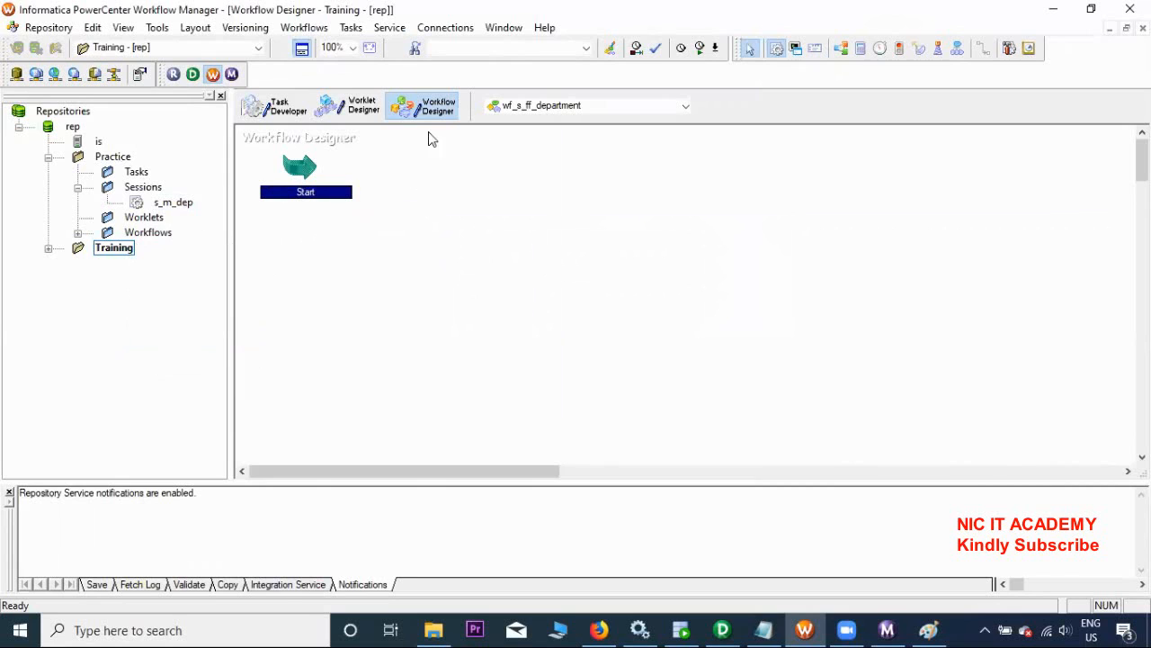
pyautogui.click(306, 29)
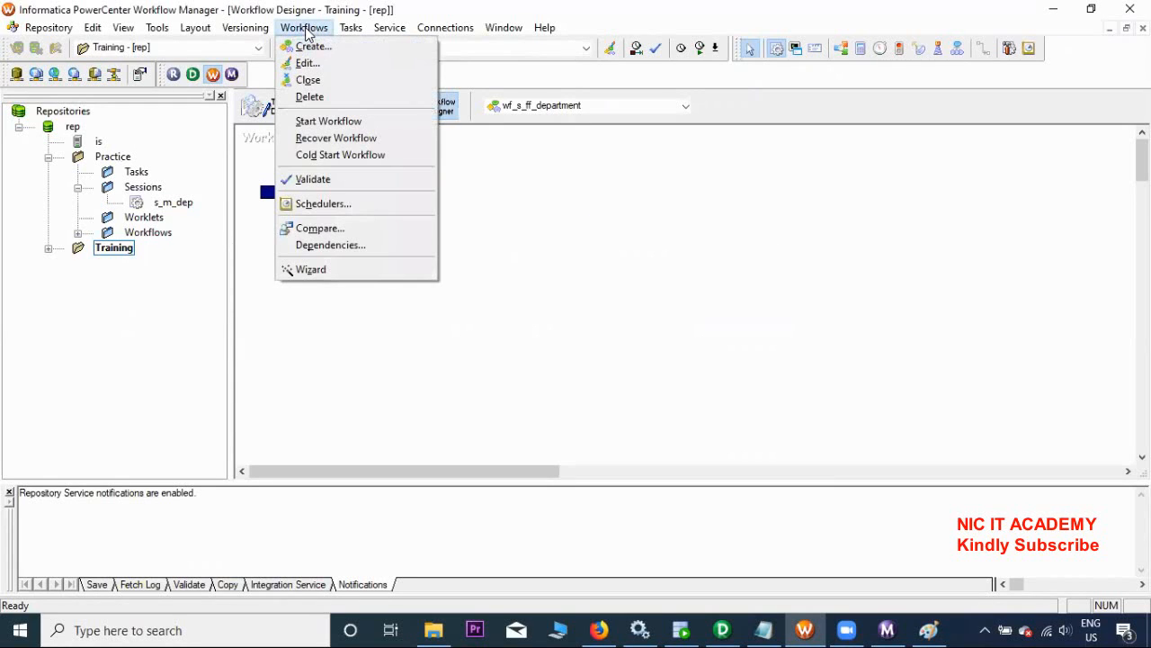
pyautogui.click(315, 46)
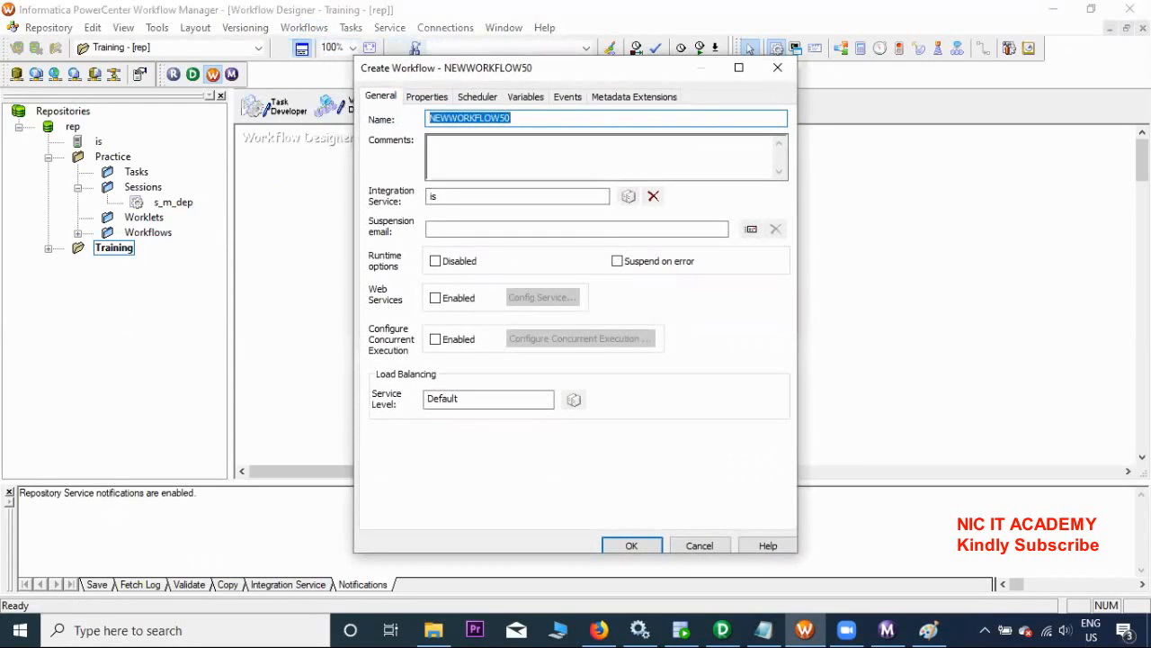
pyautogui.write('wf_Indirect_File_Loading')
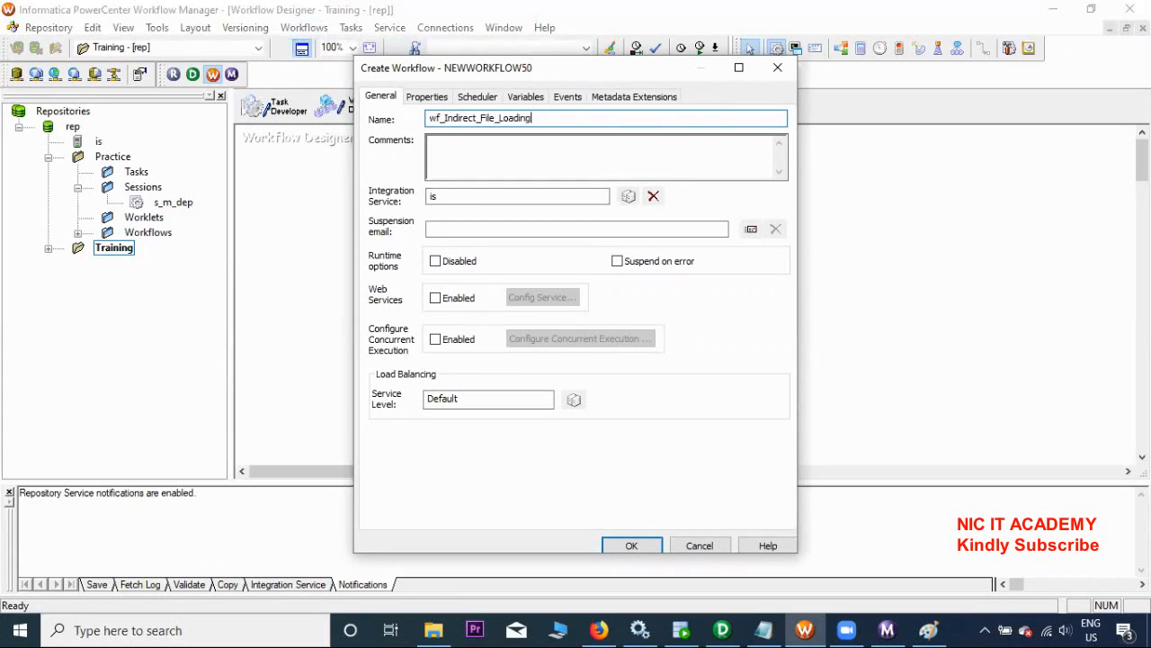
pyautogui.press('Return')
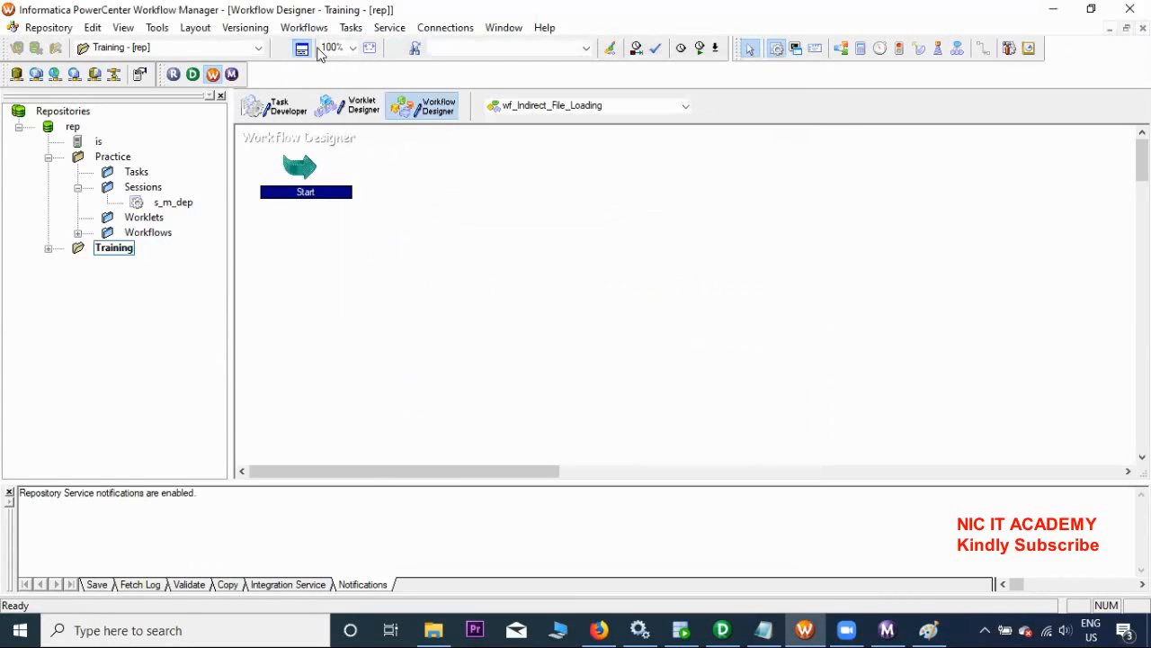
# Add a session task for the m_Indirect_File_Loading mapping and link the Start task to it
pyautogui.click(778, 50)
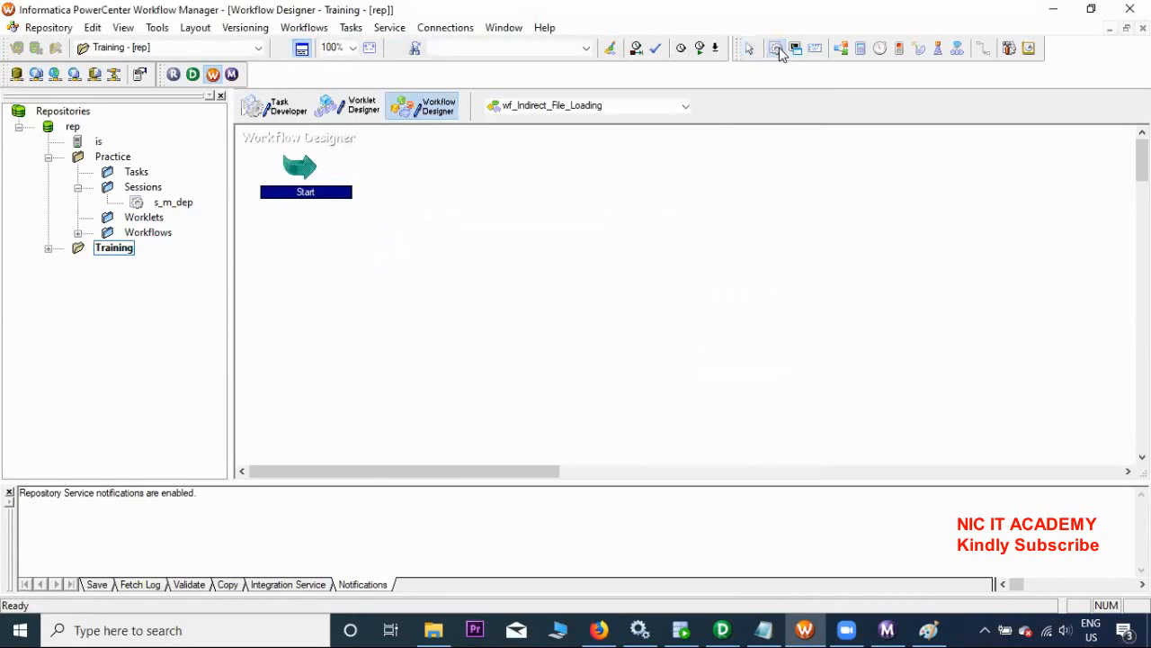
pyautogui.click(638, 178)
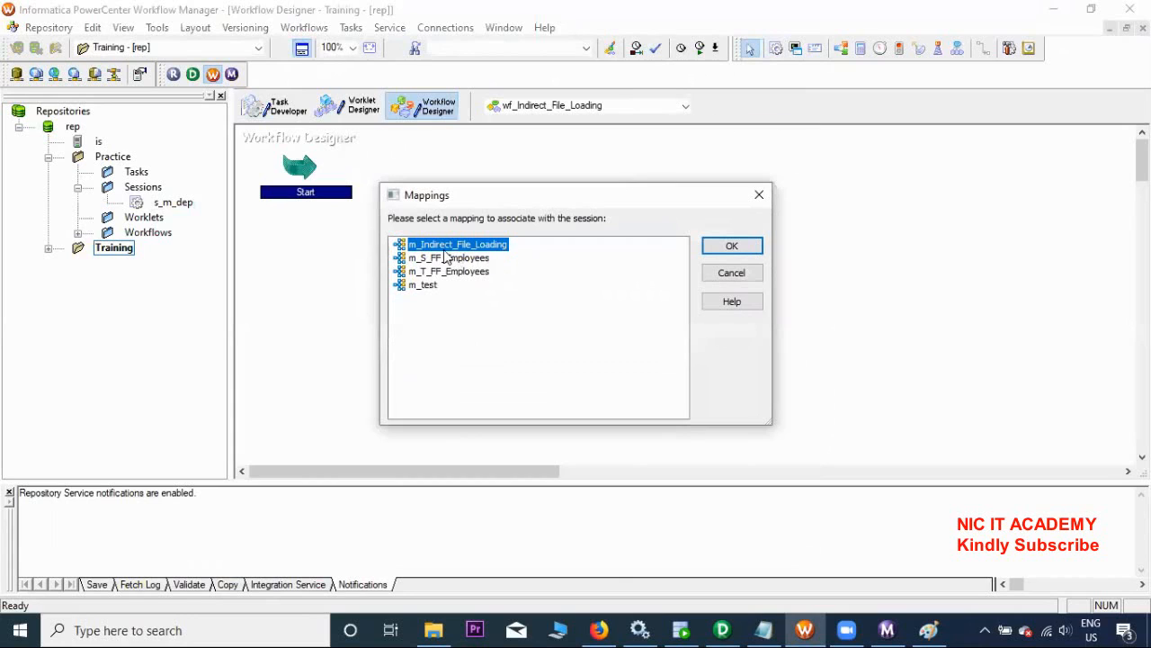
pyautogui.click(708, 250)
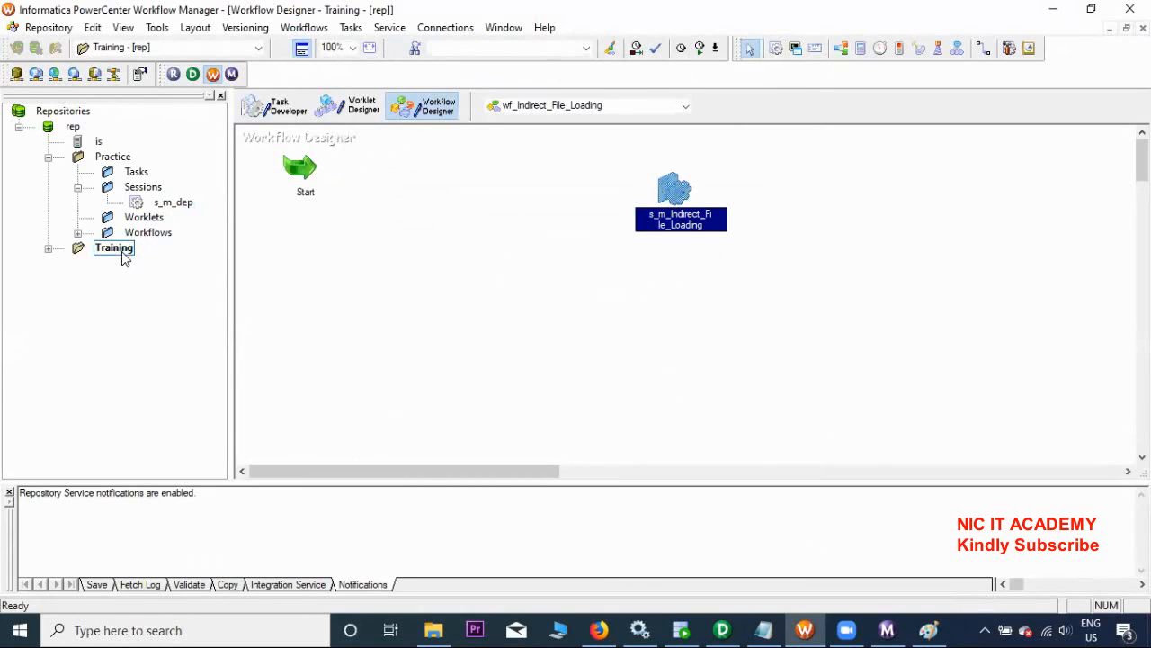
pyautogui.click(978, 50)
pyautogui.moveTo(577, 173); pyautogui.dragTo(670, 189)
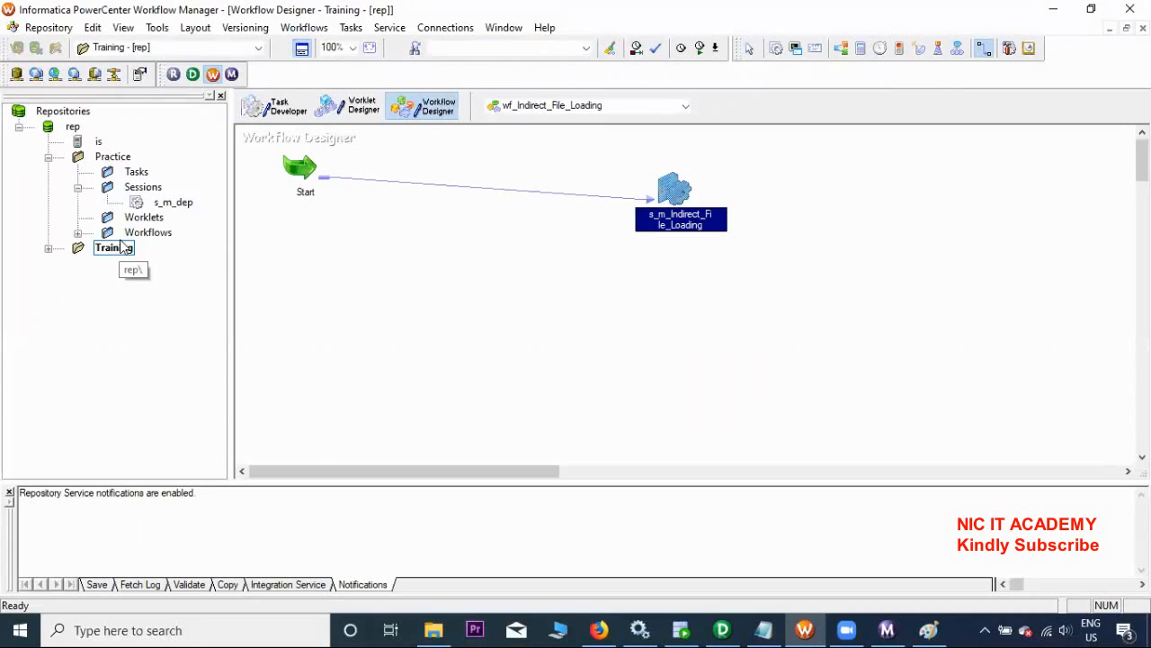
pyautogui.click(48, 157)
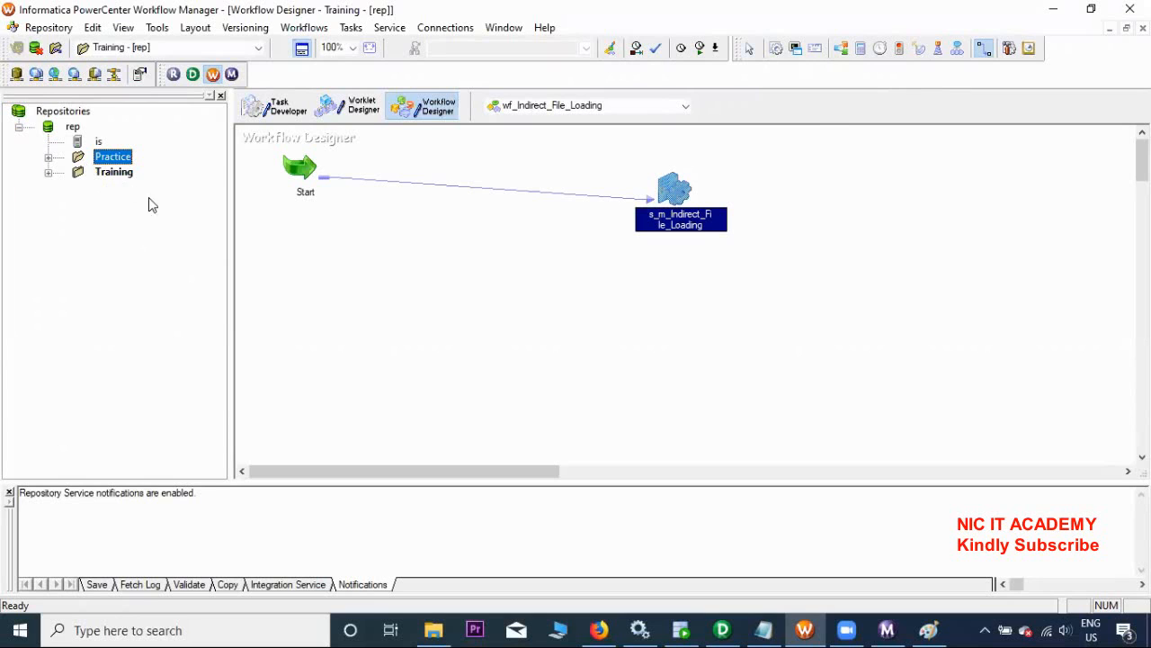
# Open the s_m_Indirect_File_Loading session's mapping settings and set the SQ_S_FF_Employees source filetype to Indirect
pyautogui.doubleClick(686, 196)
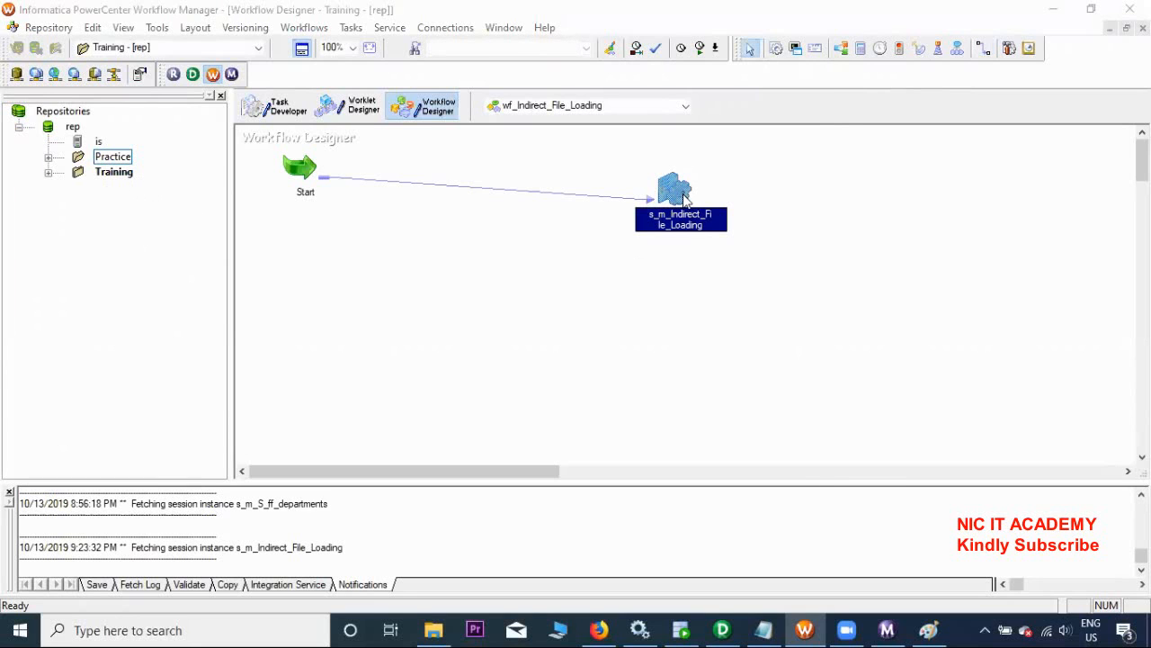
pyautogui.click(492, 124)
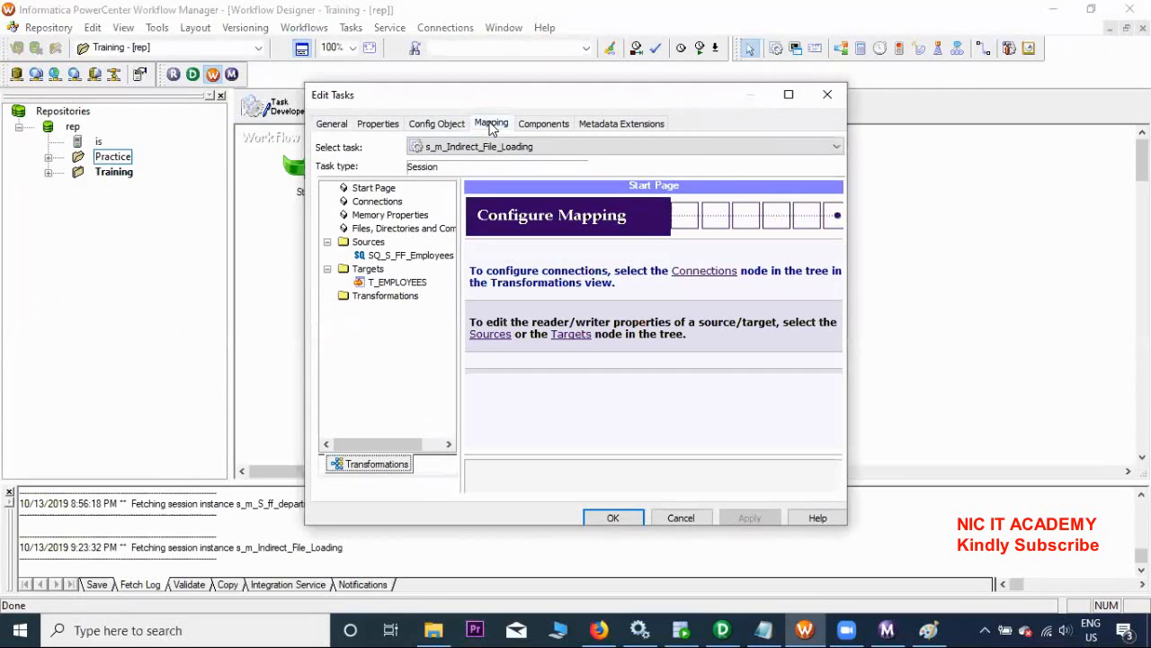
pyautogui.click(409, 257)
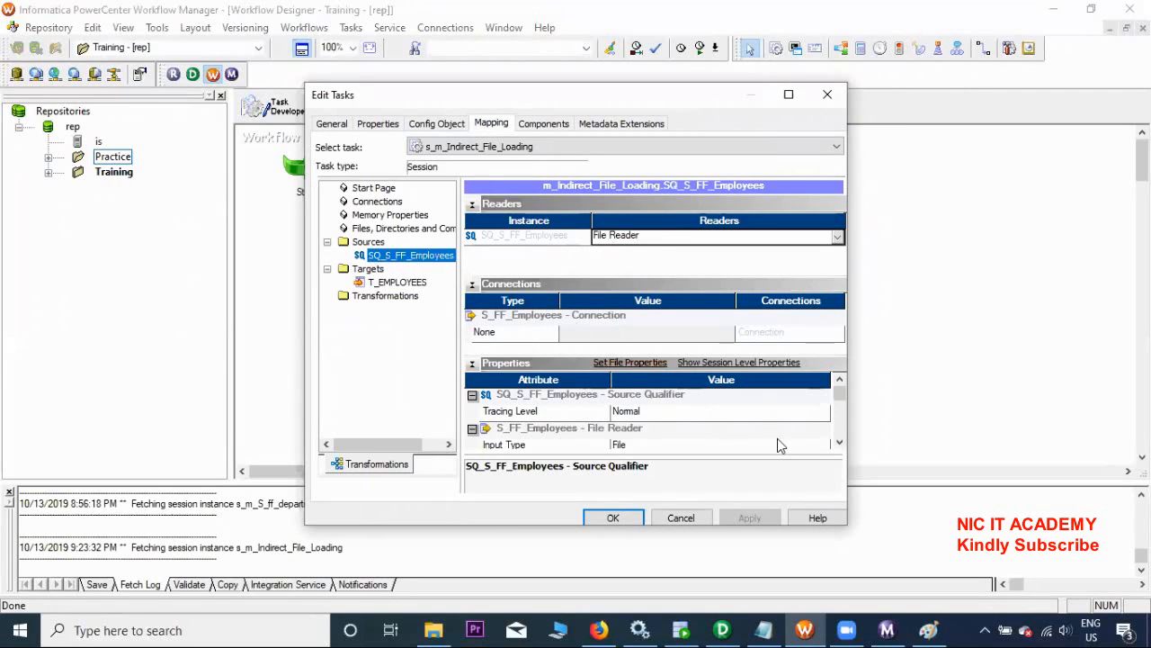
pyautogui.click(839, 443)
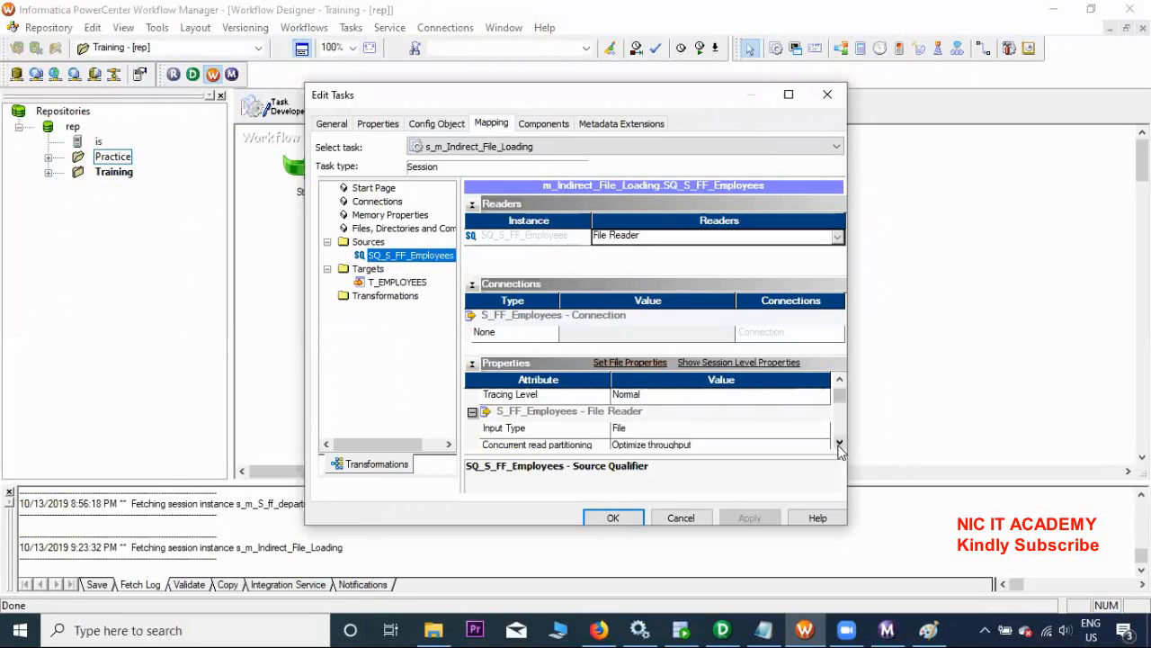
pyautogui.click(839, 442)
pyautogui.click(839, 442)
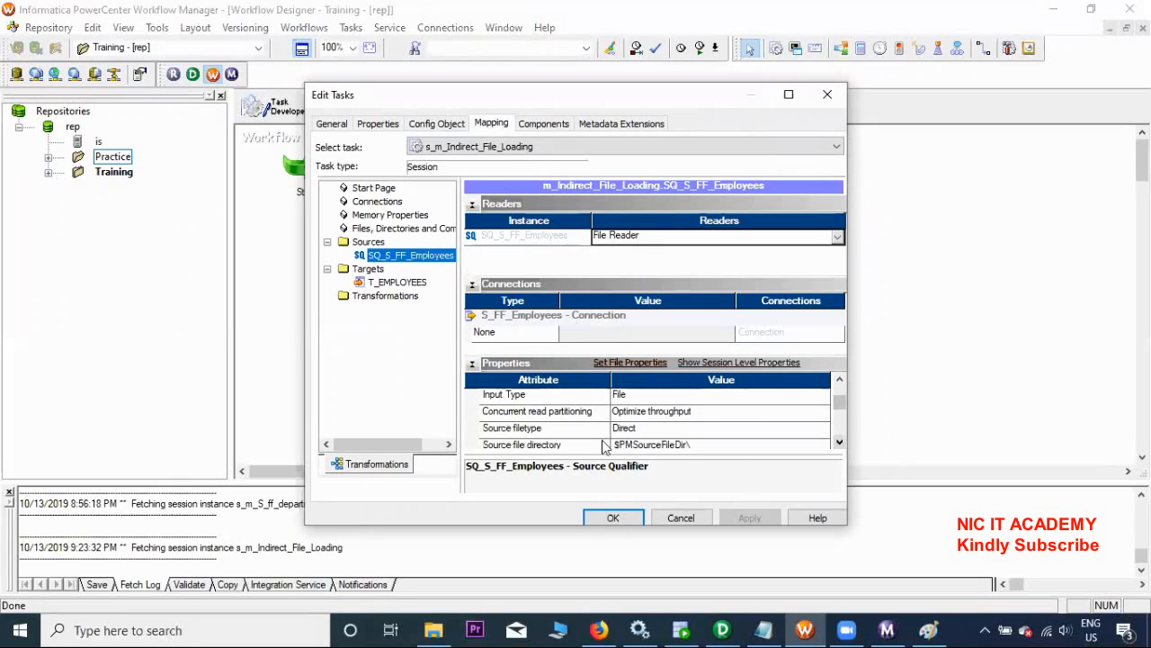
pyautogui.click(524, 431)
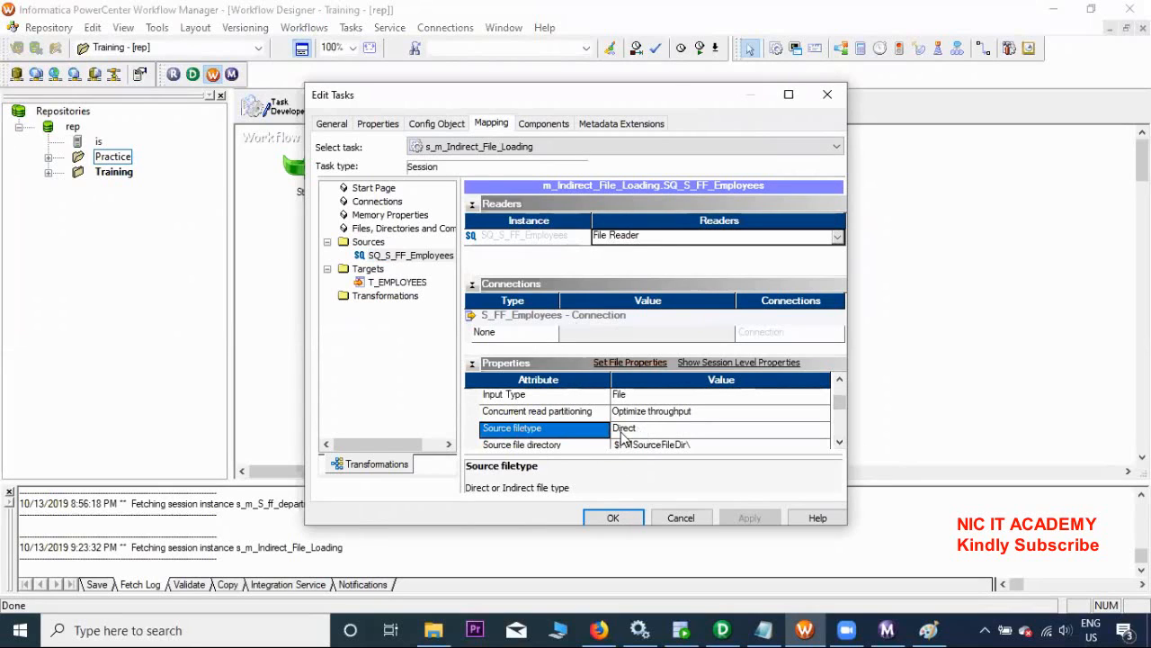
pyautogui.click(839, 441)
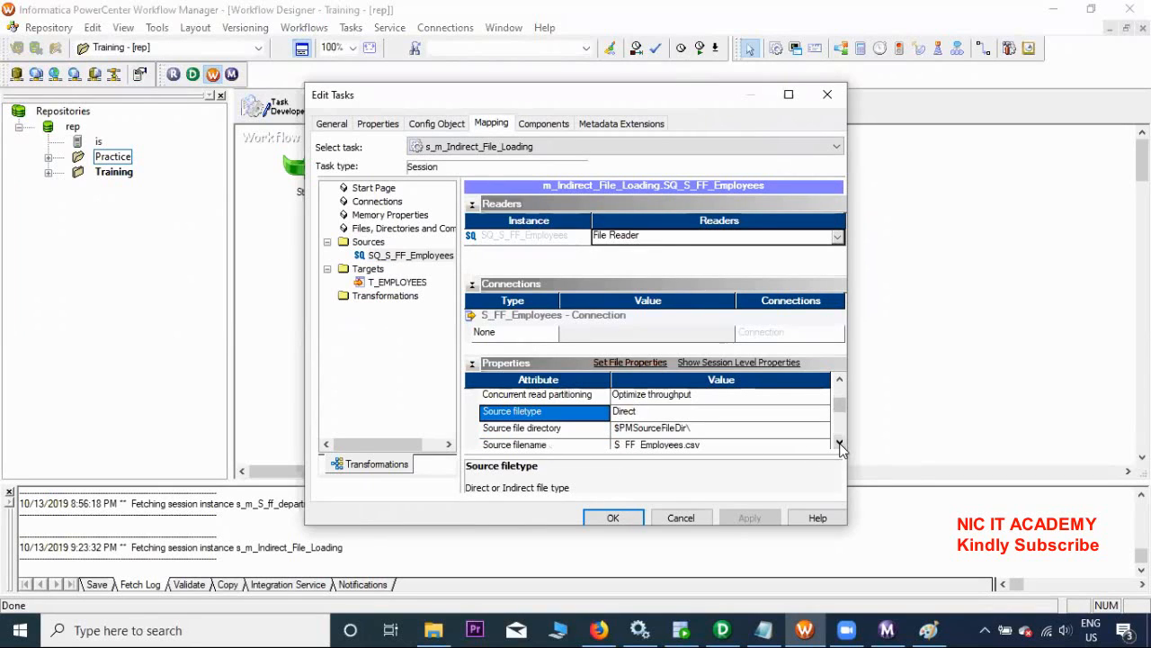
pyautogui.click(651, 413)
pyautogui.click(651, 413)
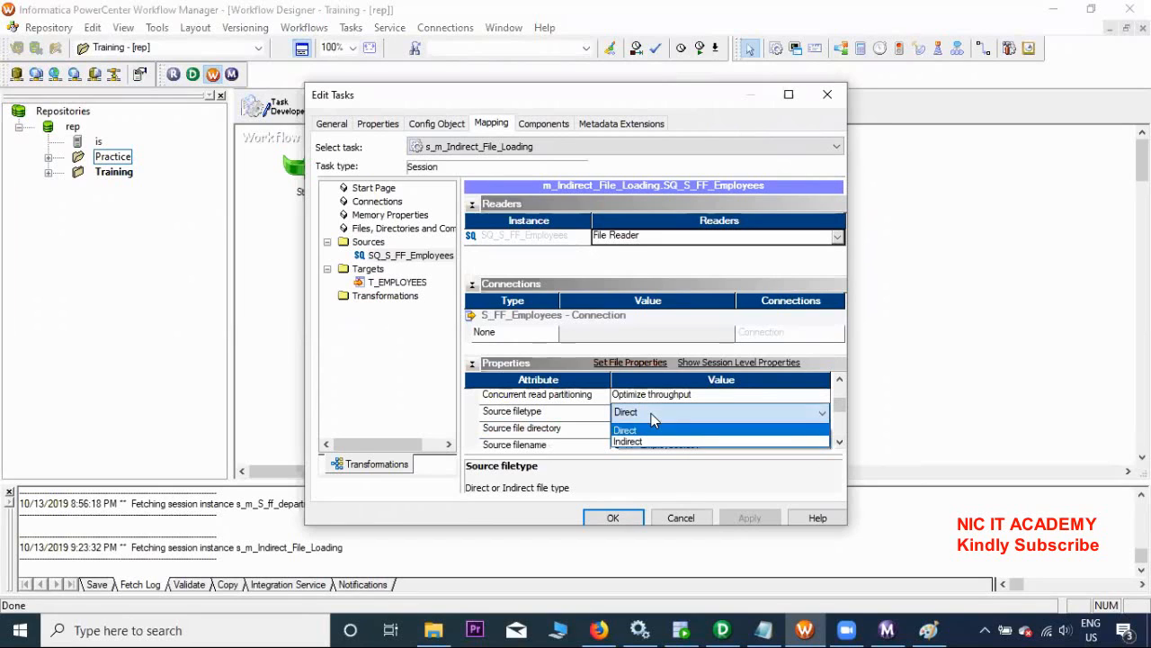
pyautogui.click(647, 442)
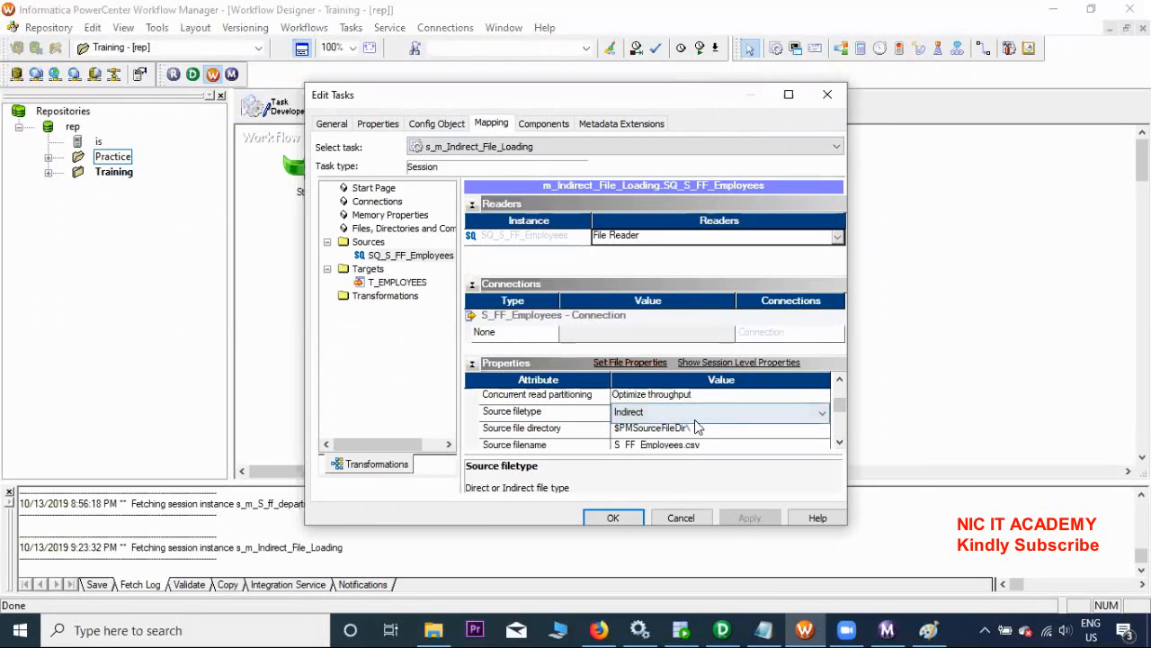
# Set the source filename of SQ_S_FF_Employees to master.txt
pyautogui.click(706, 429)
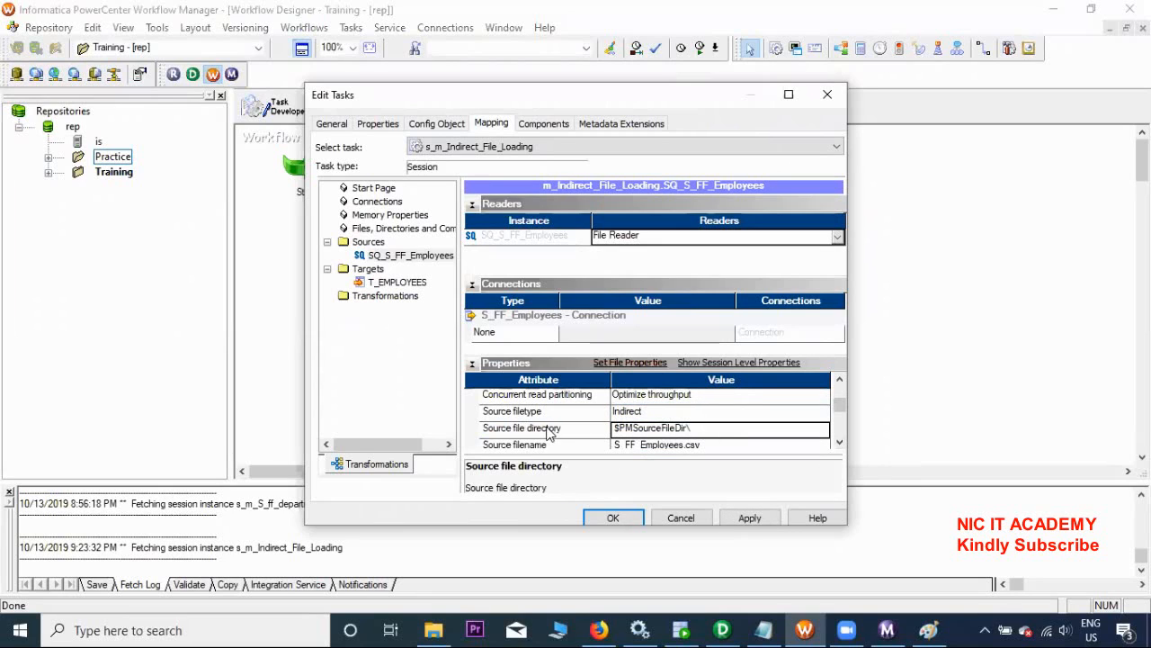
pyautogui.click(839, 443)
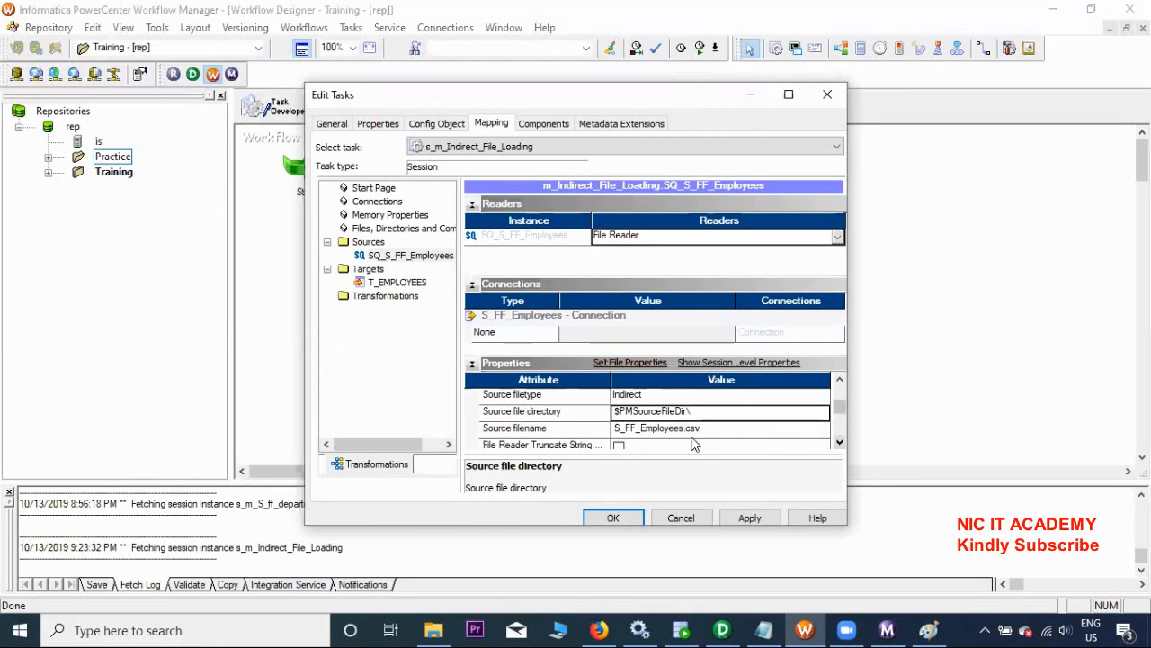
pyautogui.click(530, 430)
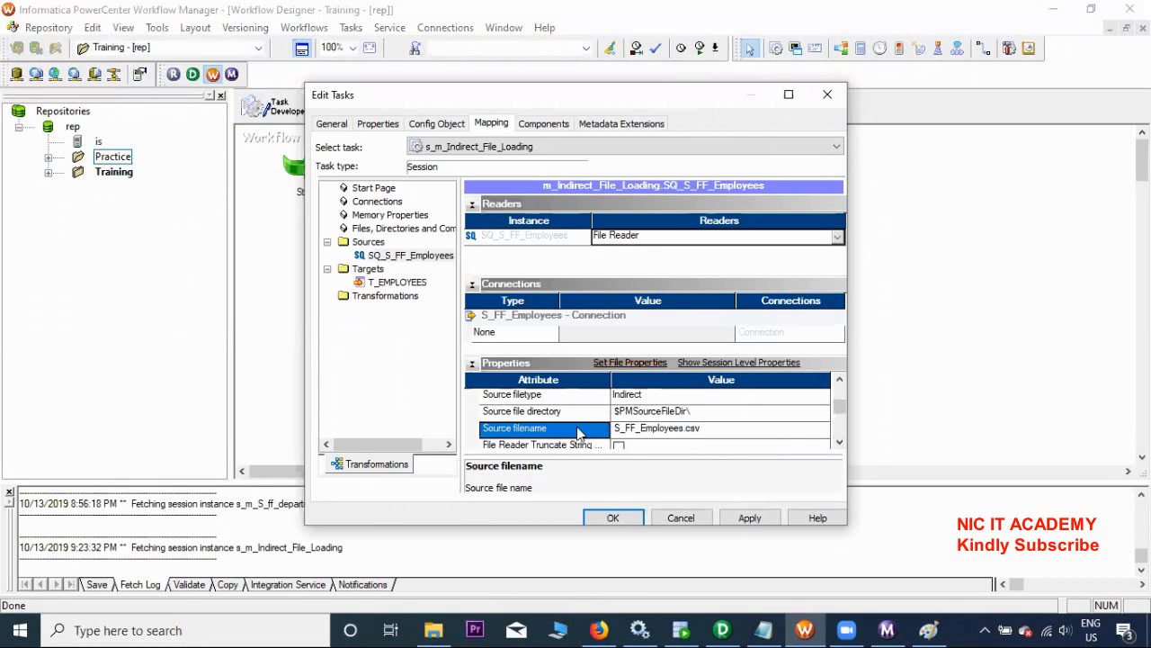
pyautogui.click(689, 432)
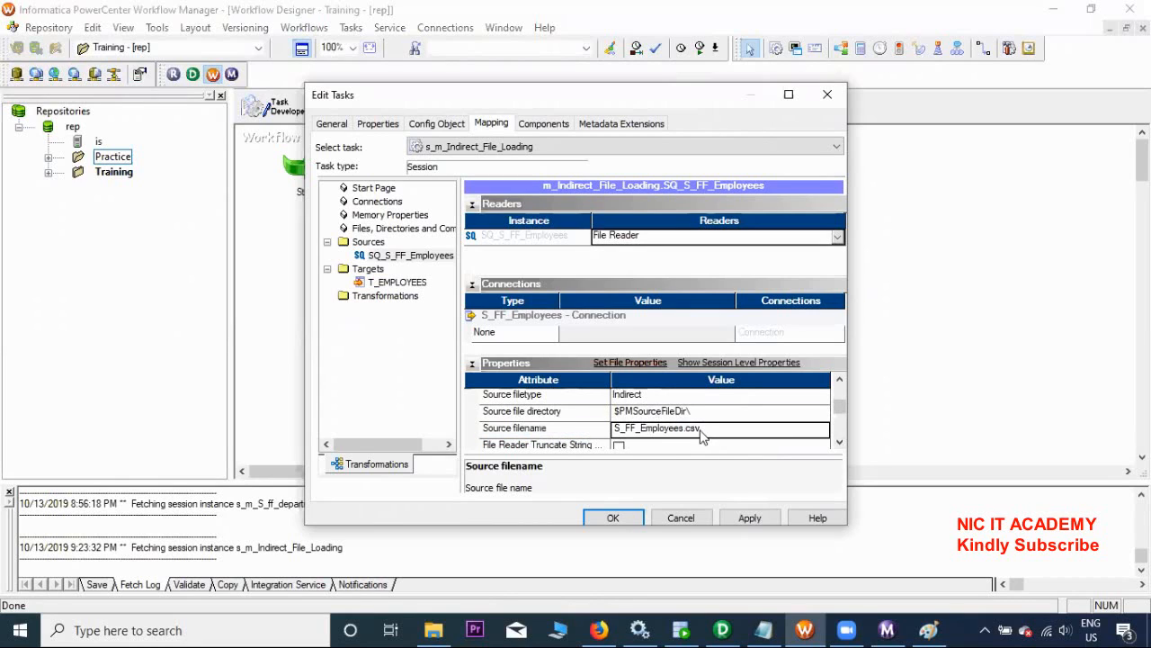
pyautogui.moveTo(702, 429); pyautogui.dragTo(598, 432)
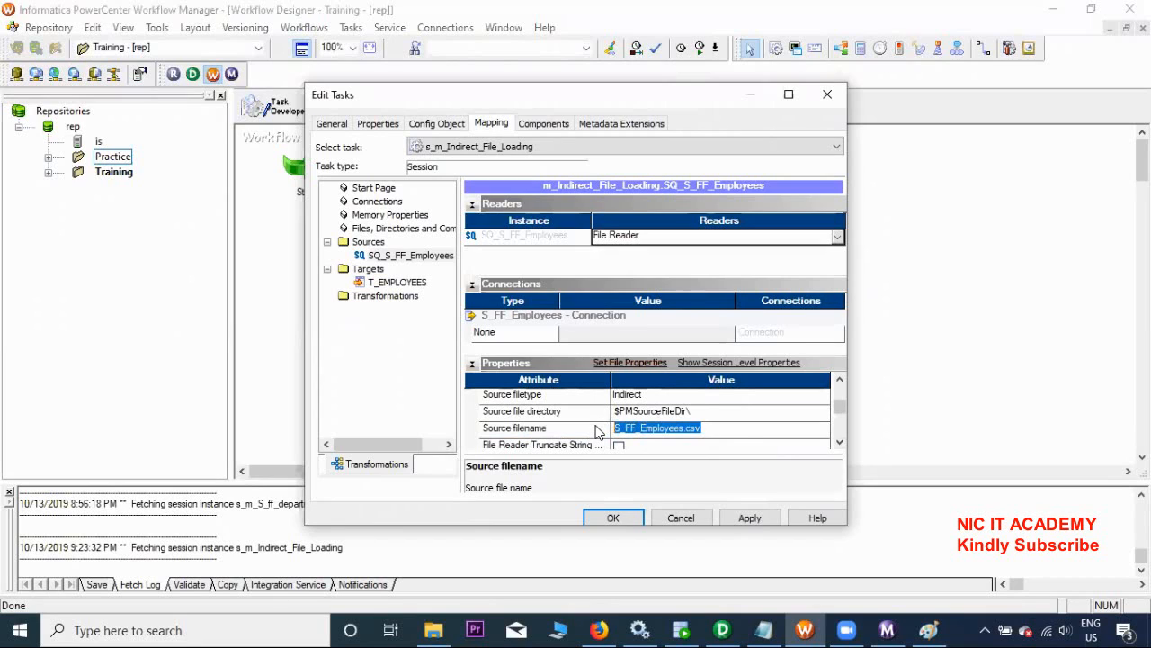
pyautogui.write('master.txt')
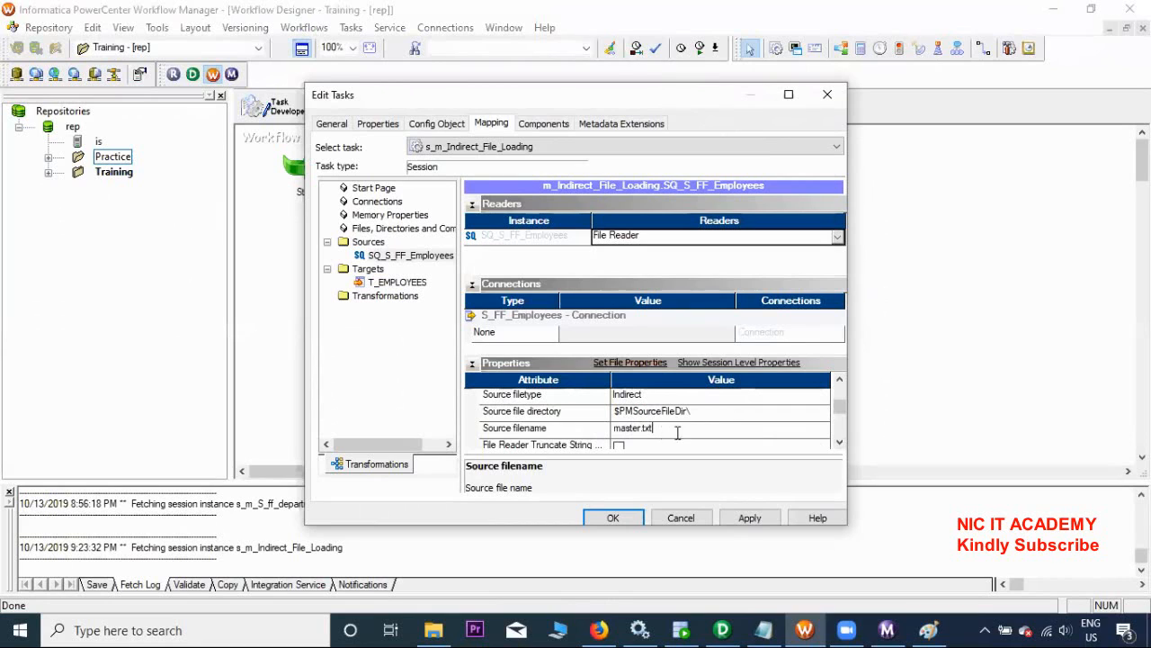
# Assign the Oracle_Tgt connection to the T_EMPLOYEES target and enable its truncate target table option
pyautogui.click(397, 282)
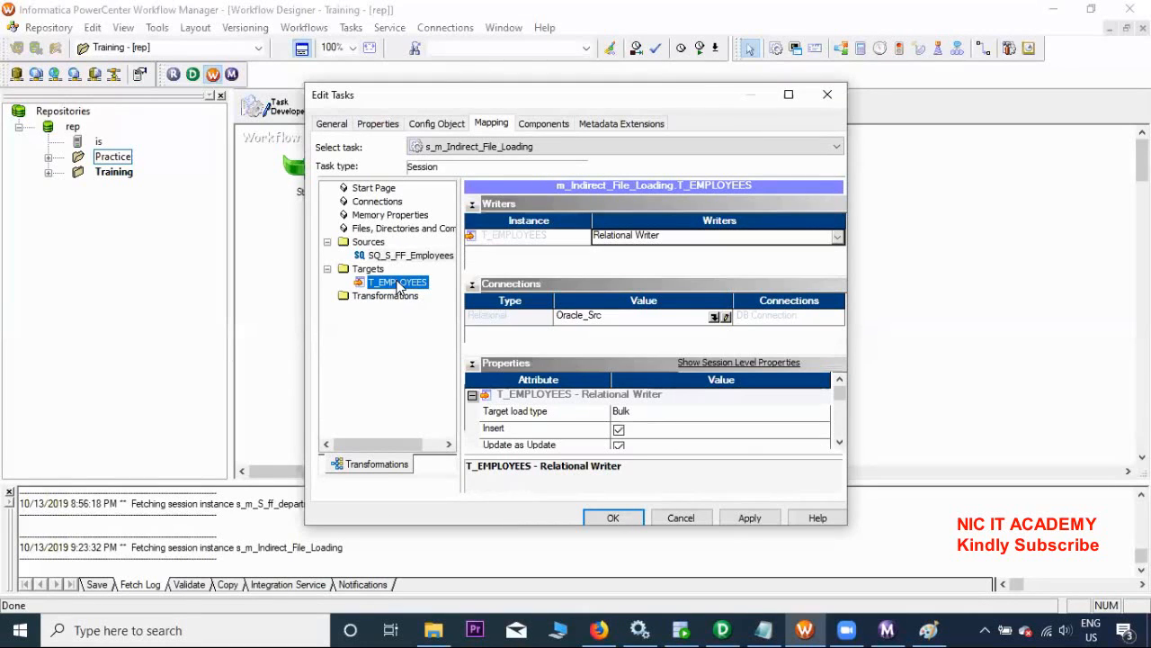
pyautogui.click(715, 316)
pyautogui.click(537, 322)
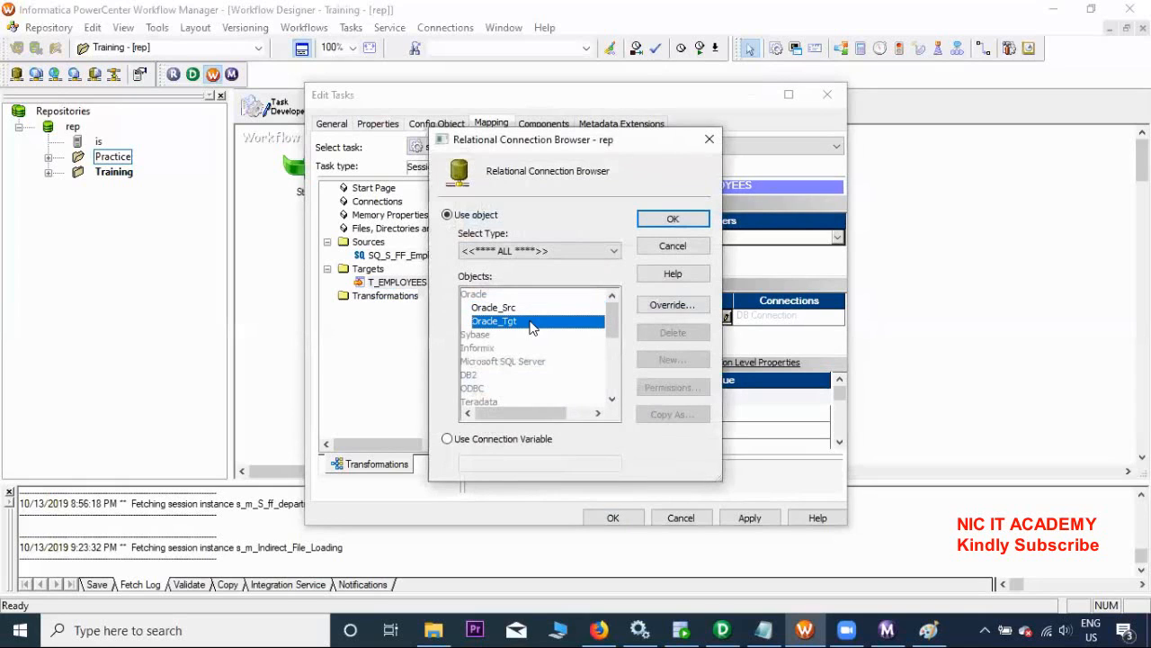
pyautogui.click(674, 220)
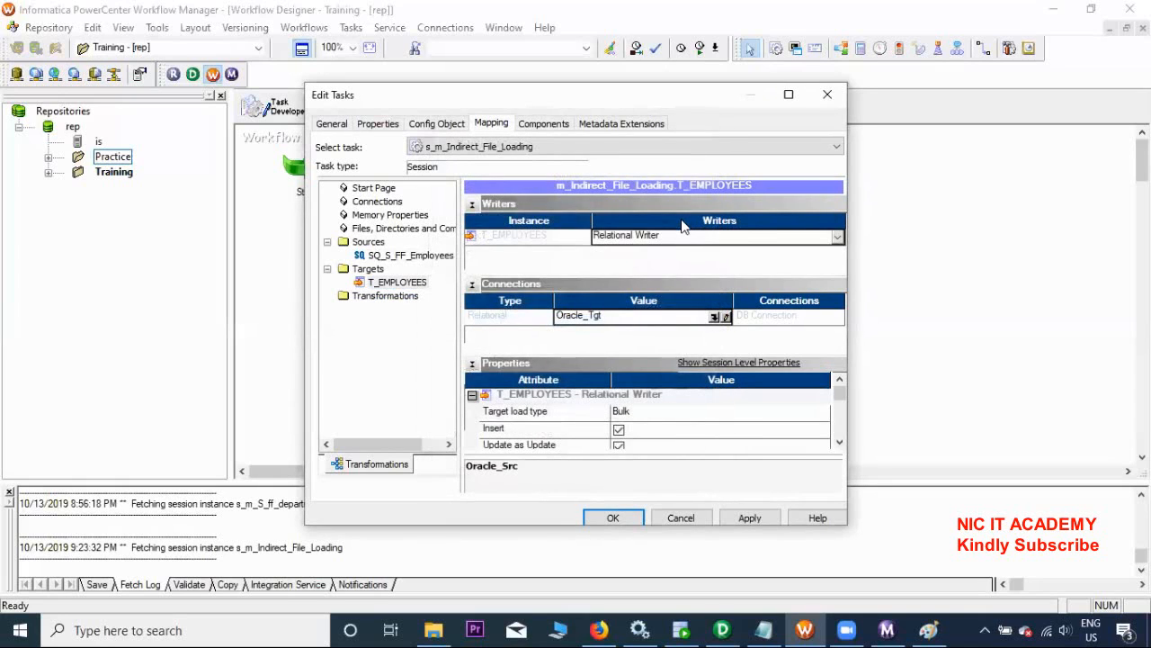
pyautogui.click(841, 442)
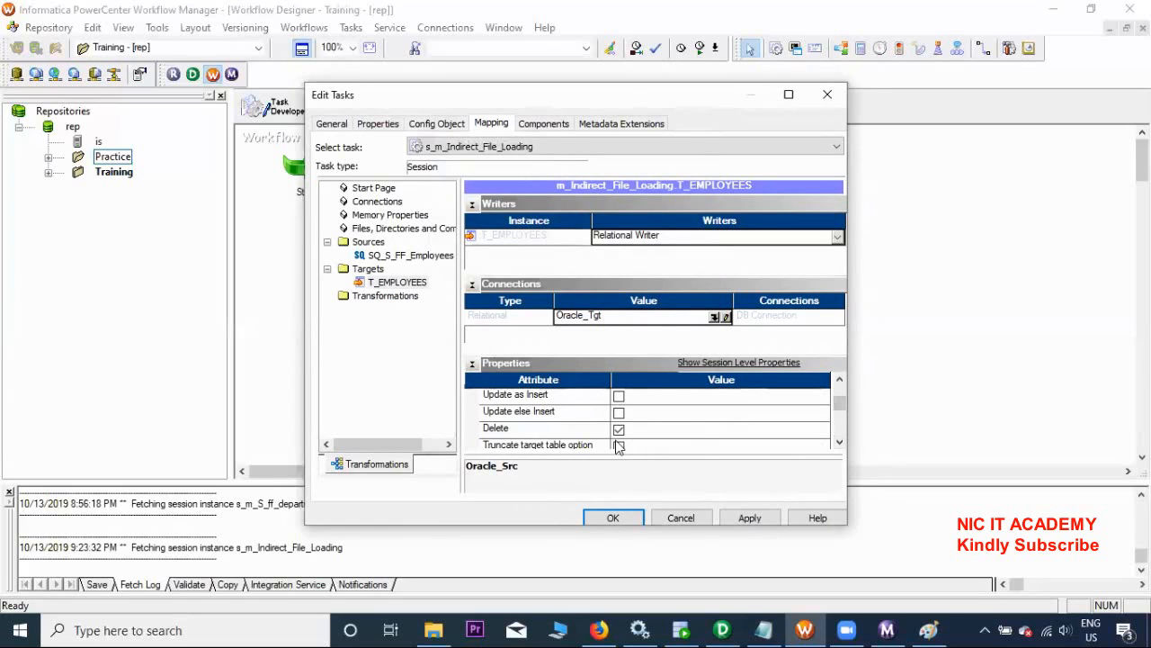
pyautogui.click(619, 446)
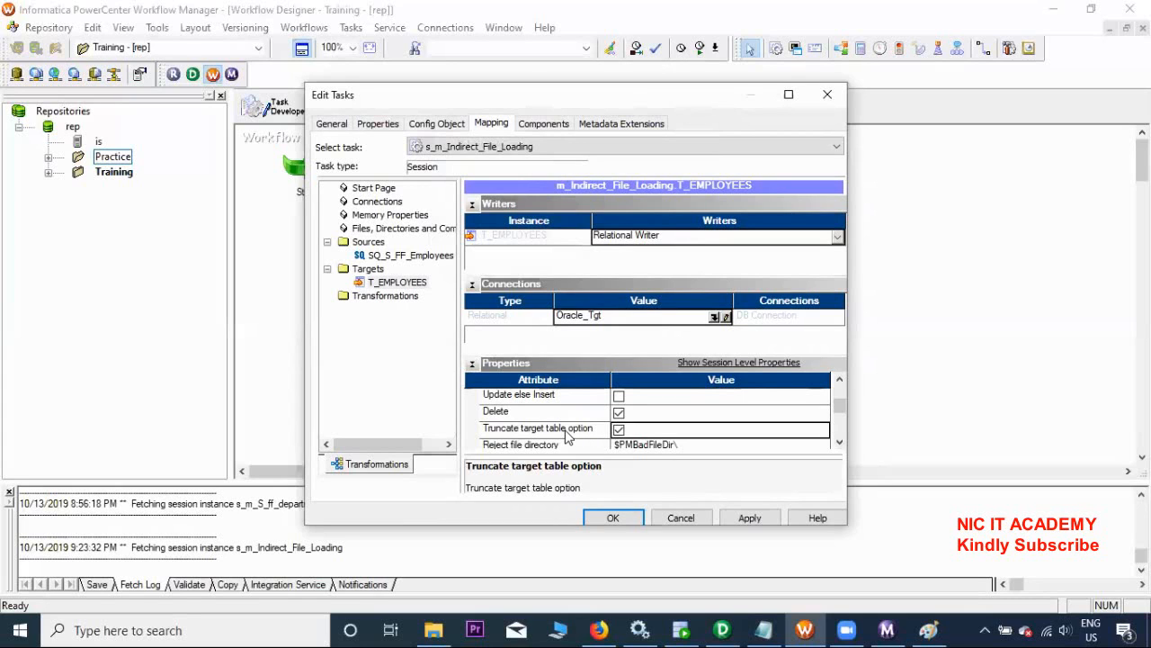
# Switch to Oracle SQL Developer and run the t_employees select query in the CORE worksheet
pyautogui.click(680, 630)
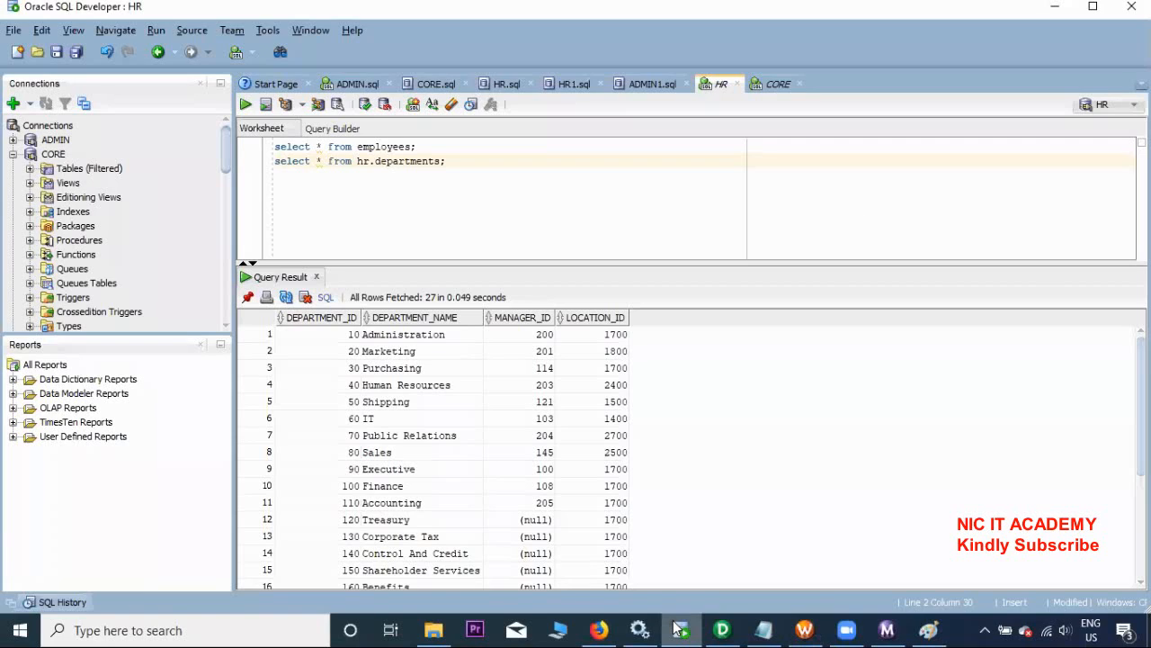
pyautogui.click(769, 84)
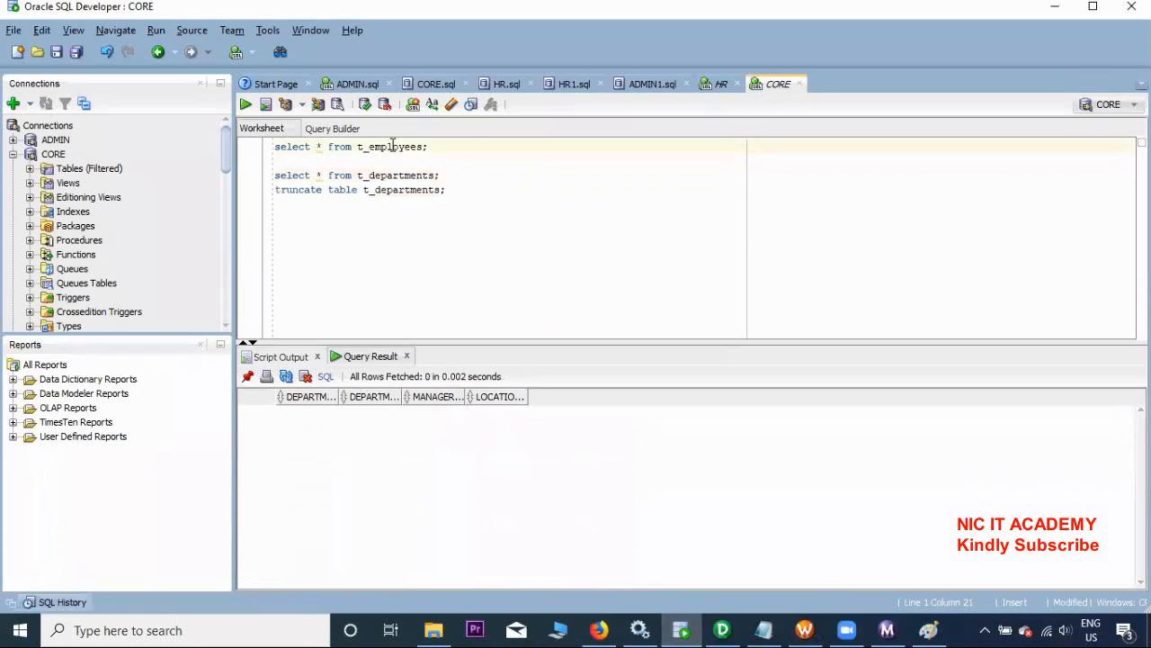
pyautogui.hotkey('ctrl', 'Return')
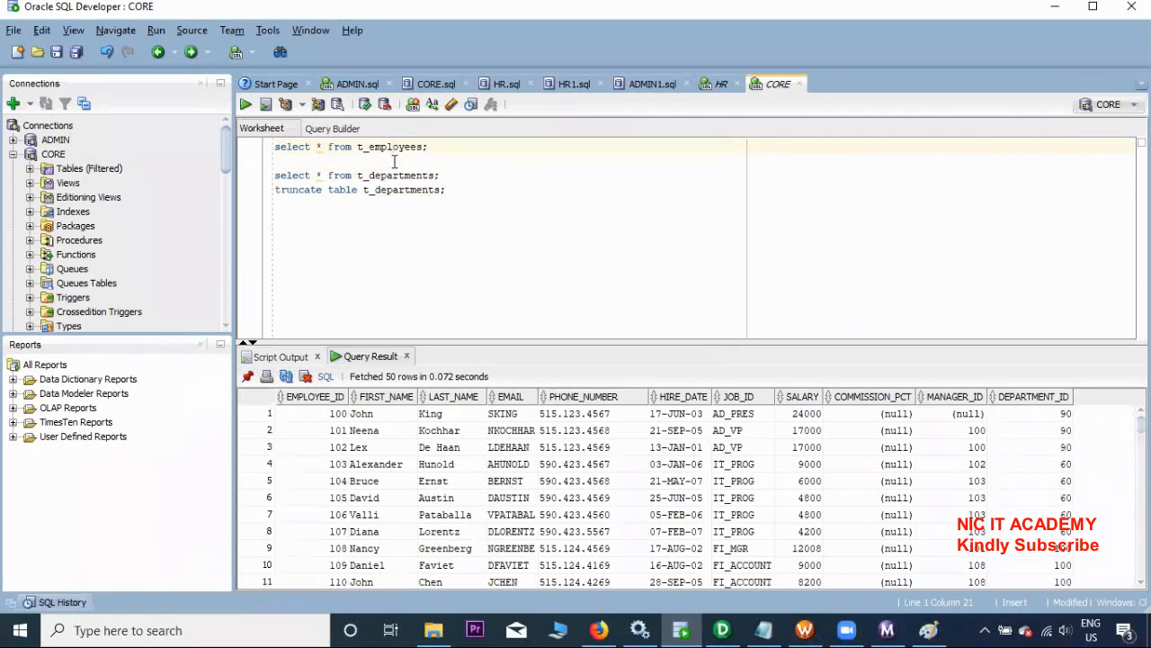
# Change the truncate statement's table to t_employees and run it, then rerun the select query on t_employees
pyautogui.doubleClick(385, 148)
pyautogui.hotkey('ctrl', 'c')
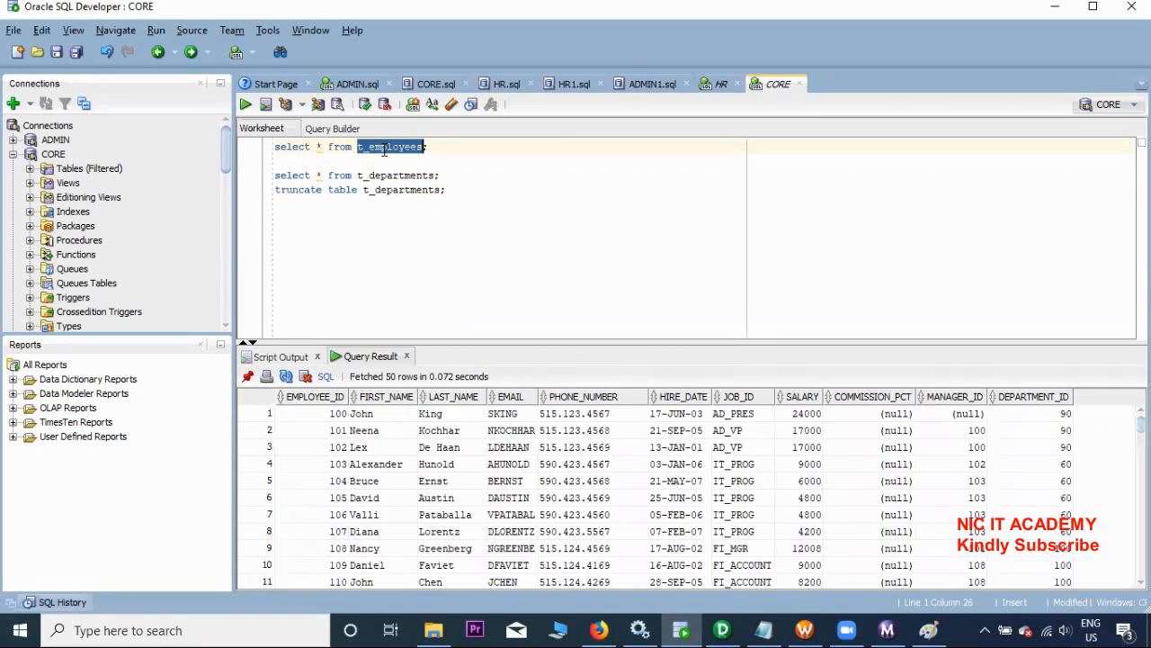
pyautogui.doubleClick(409, 190)
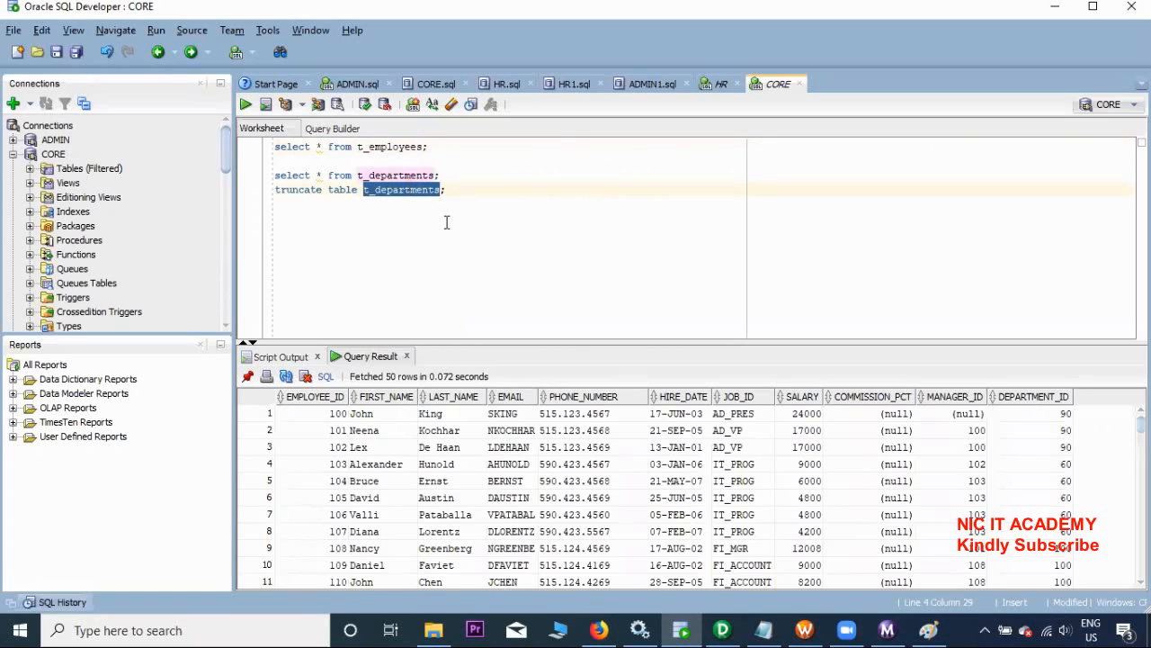
pyautogui.hotkey('ctrl', 'v')
pyautogui.press('F5')
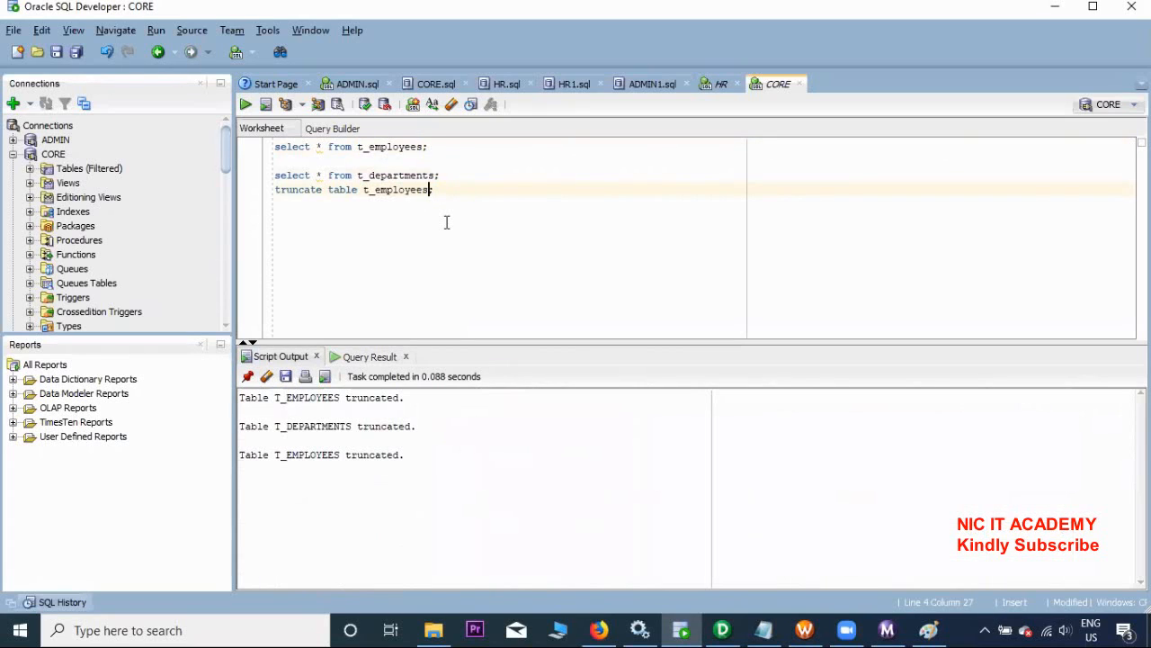
pyautogui.click(408, 147)
pyautogui.hotkey('ctrl', 'Return')
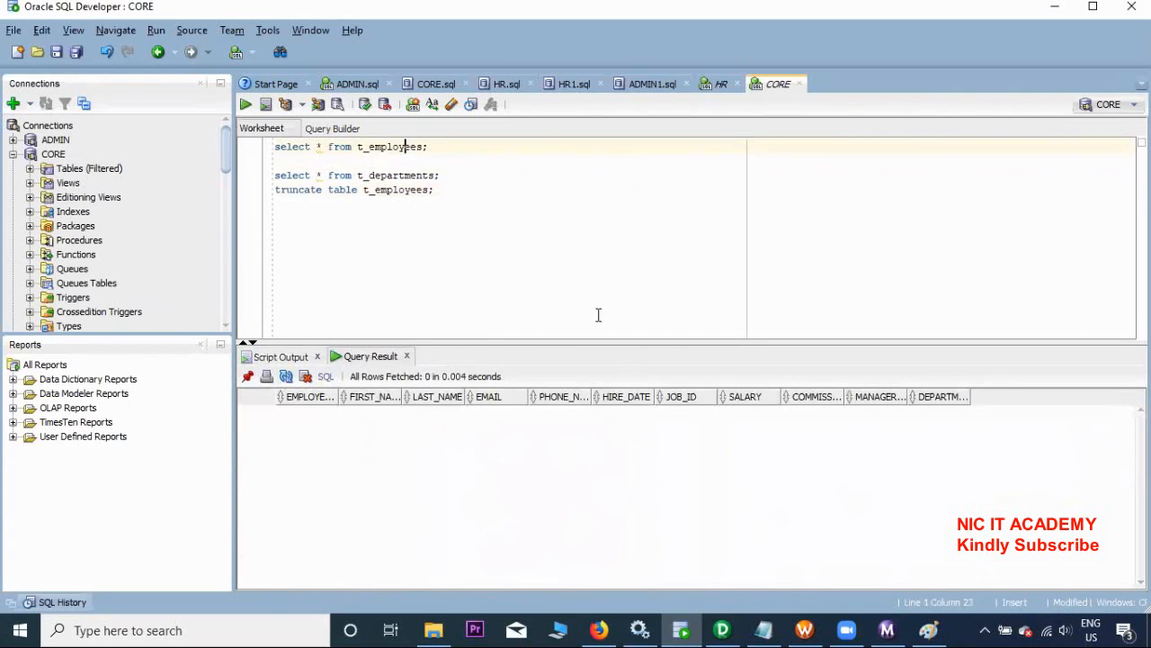
# Return to Informatica PowerCenter Workflow Manager, apply the session settings and save the workflow
pyautogui.click(805, 630)
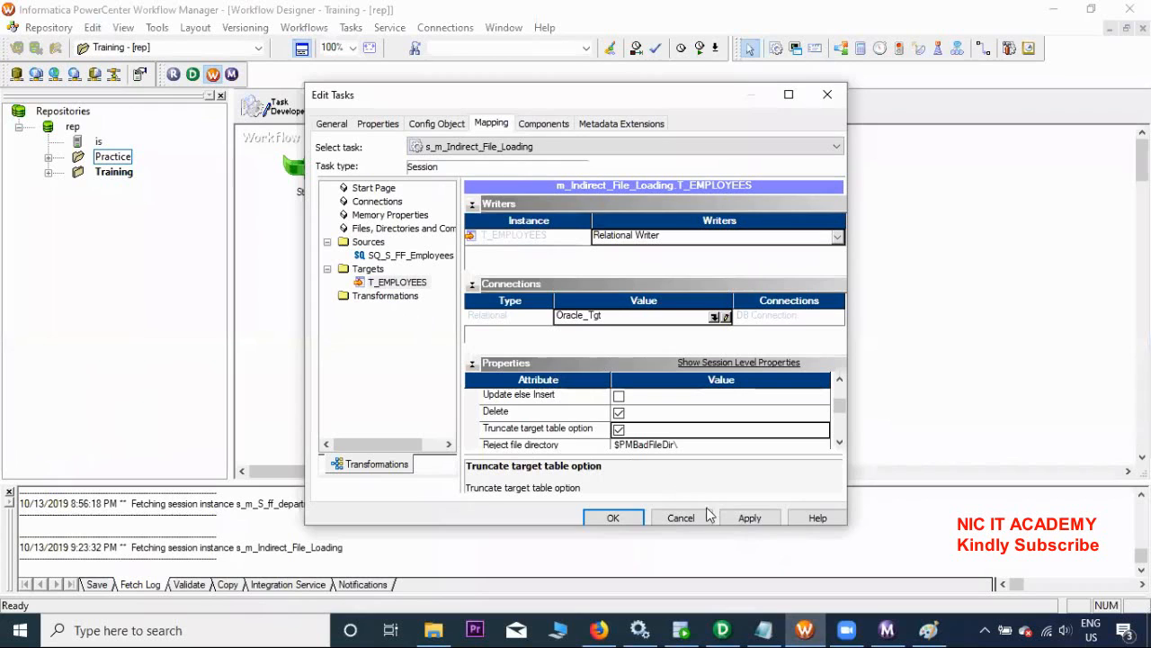
pyautogui.click(747, 517)
pyautogui.click(614, 517)
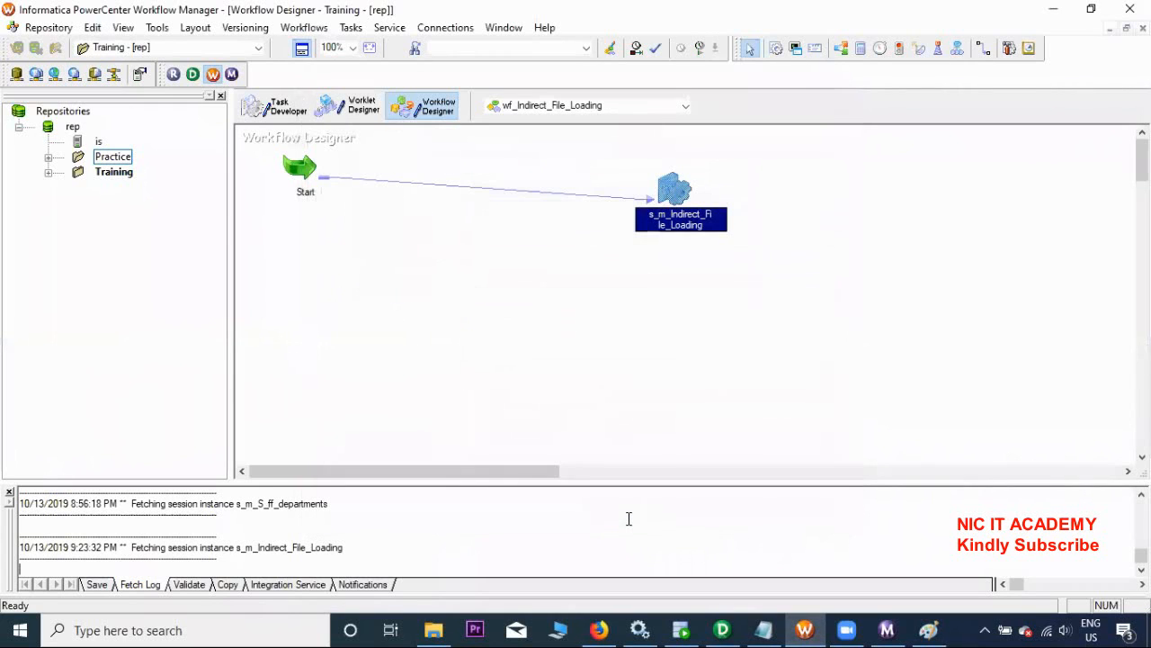
pyautogui.hotkey('ctrl', 's')
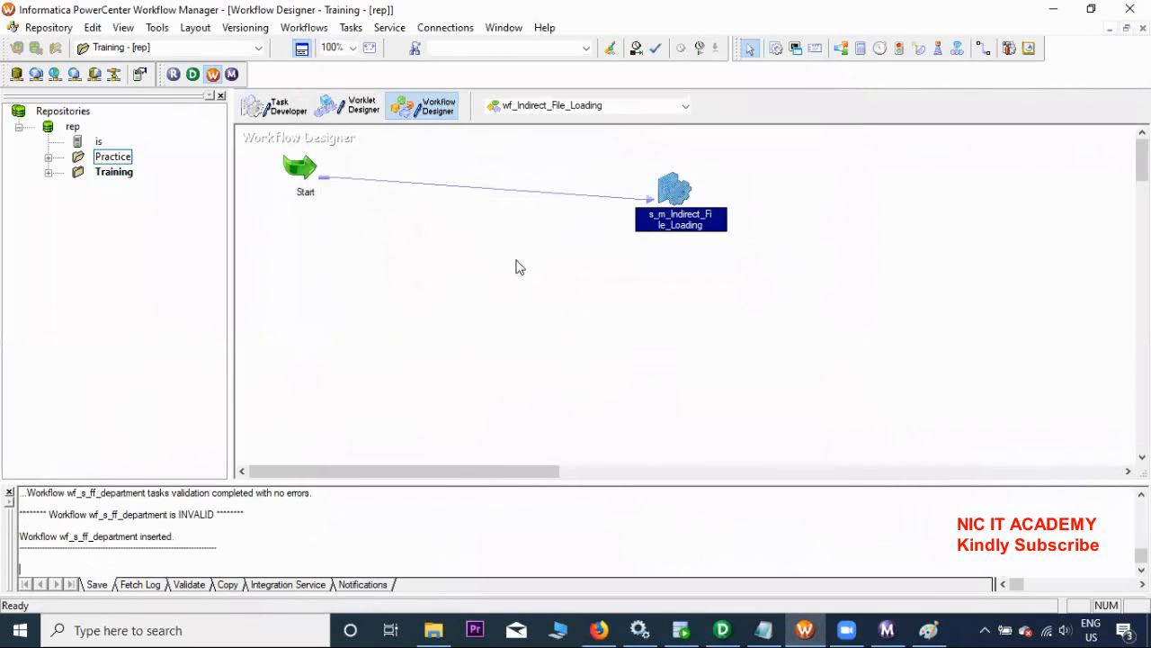
# Start wf_Indirect_File_Loading and view the s_m_Indirect_File_Loading session's source and target statistics in PowerCenter Workflow Monitor
pyautogui.rightClick(511, 241)
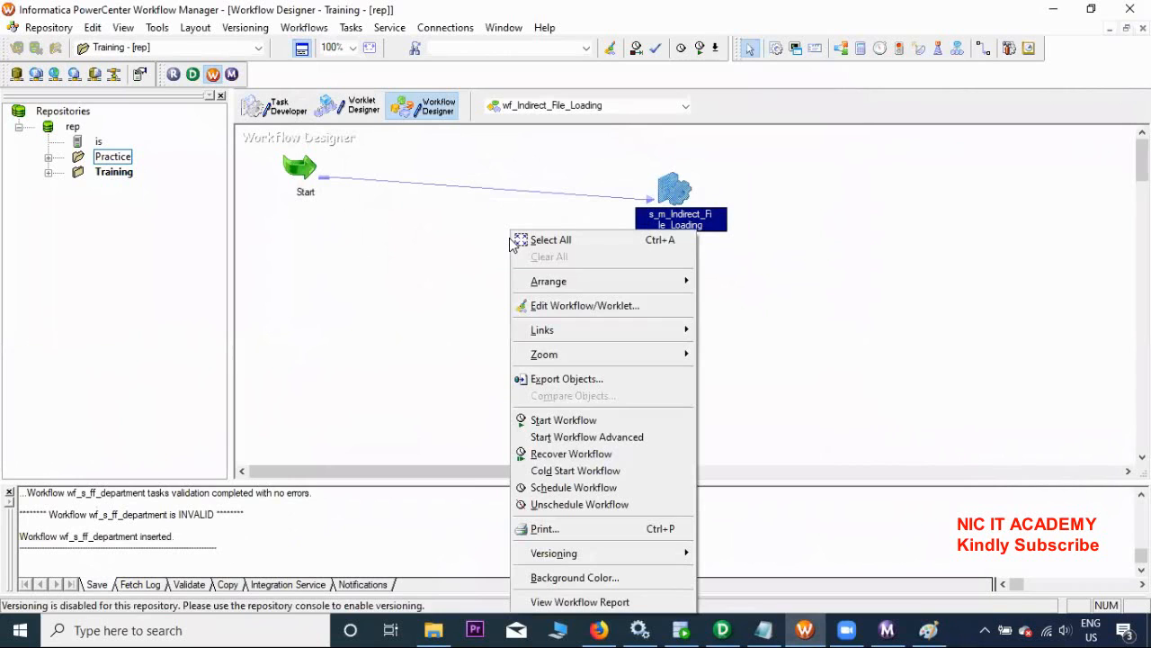
pyautogui.click(596, 426)
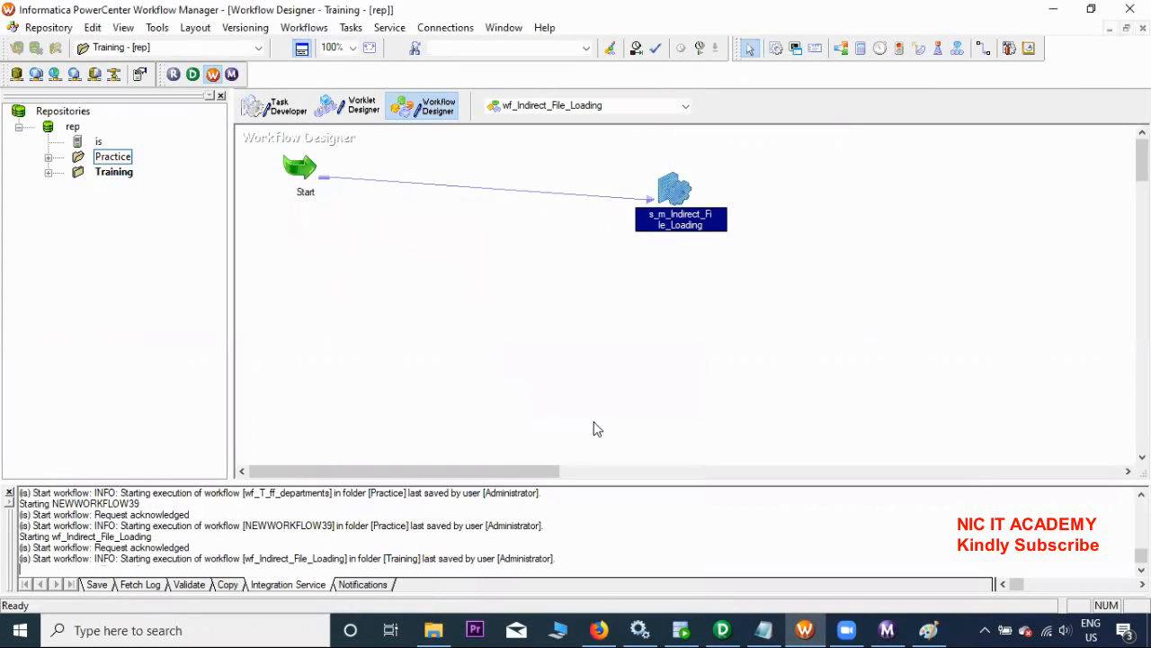
pyautogui.click(885, 628)
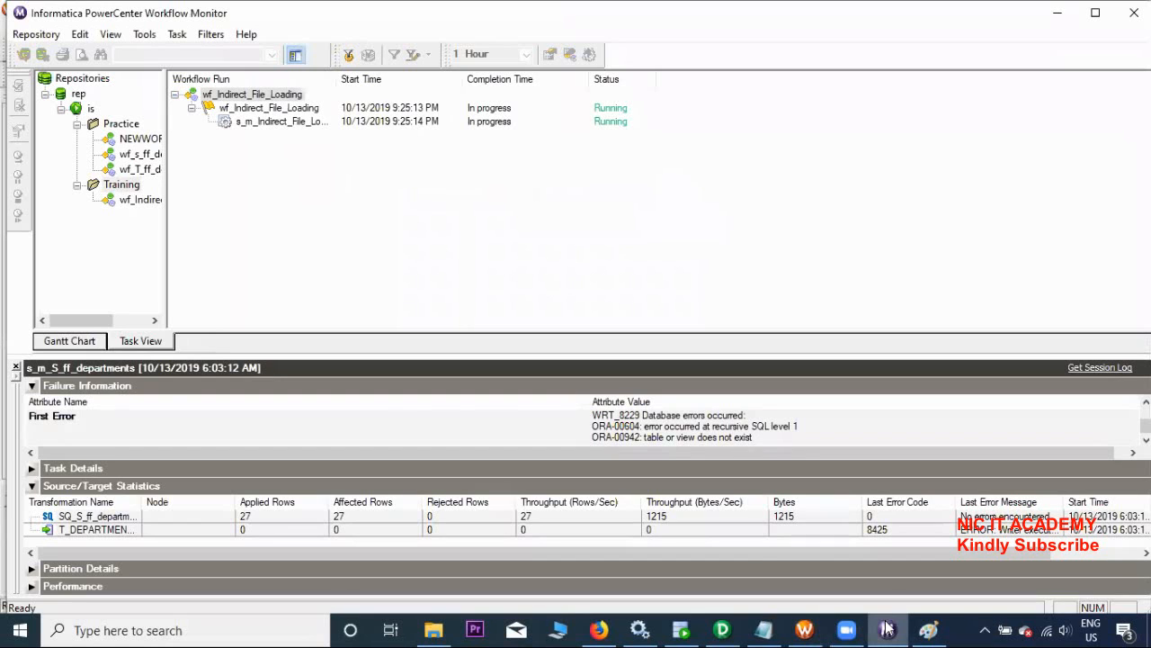
pyautogui.click(150, 200)
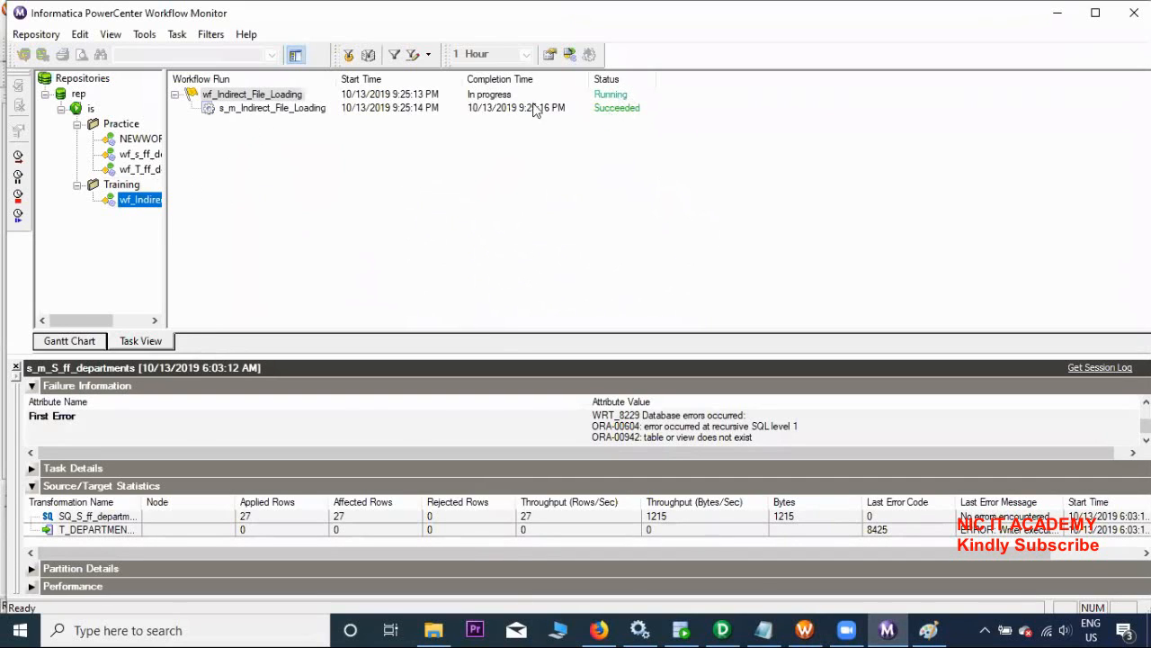
pyautogui.click(297, 108)
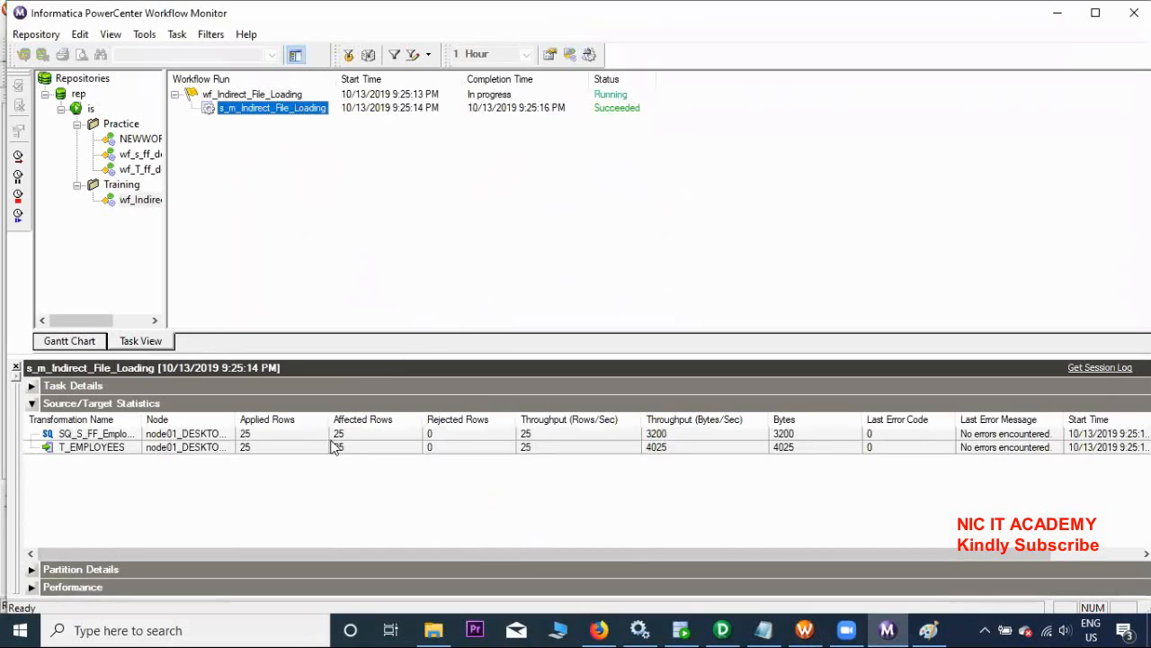
# Examine the source qualifier and T_EMPLOYEES rows in the session's source and target statistics
pyautogui.click(286, 437)
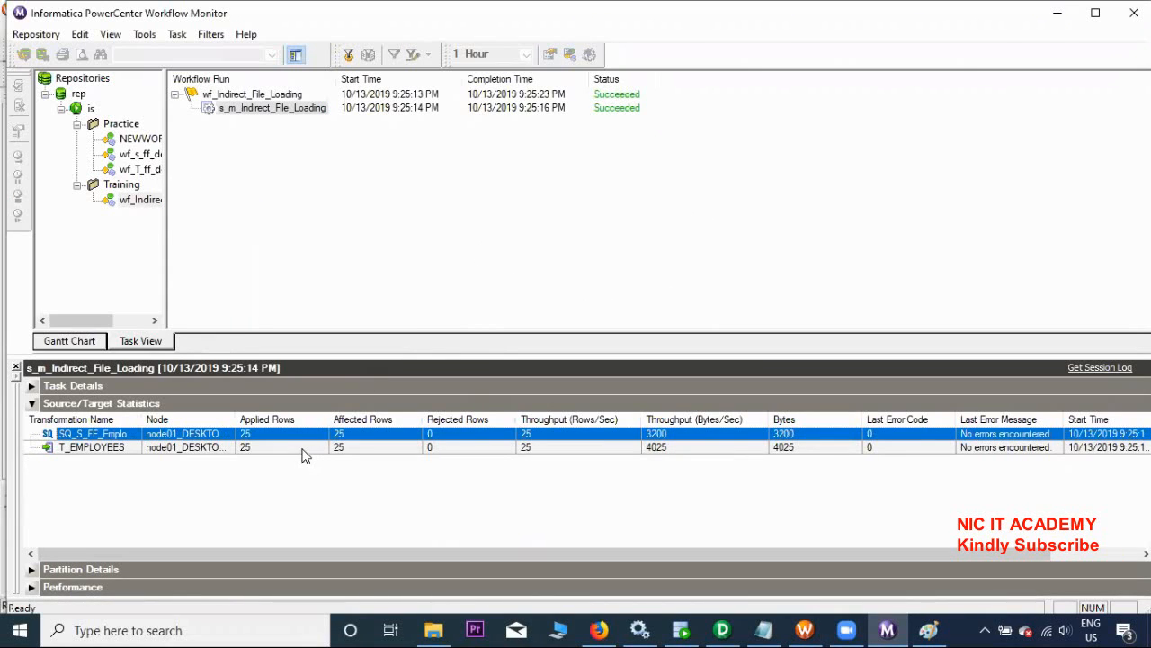
pyautogui.click(308, 447)
pyautogui.click(314, 437)
# Switch to File Explorer, duplicate S_FF_Employees_5 in the SrcFiles folder and rename the copy S_FF_Employees_6
pyautogui.click(763, 629)
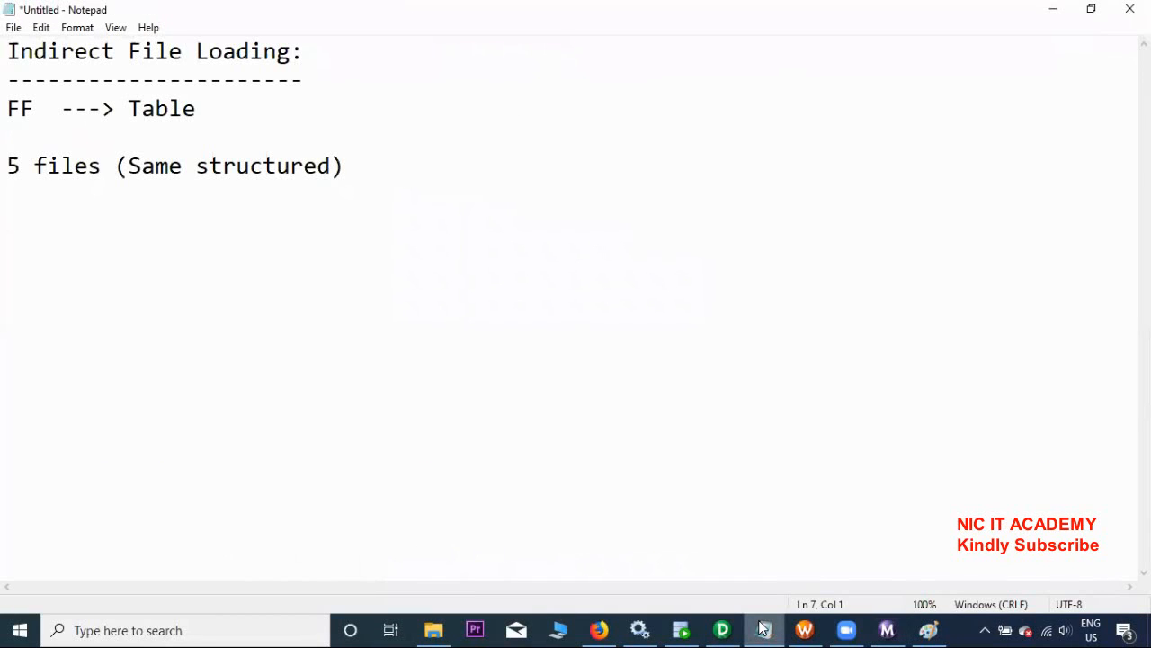
pyautogui.click(450, 628)
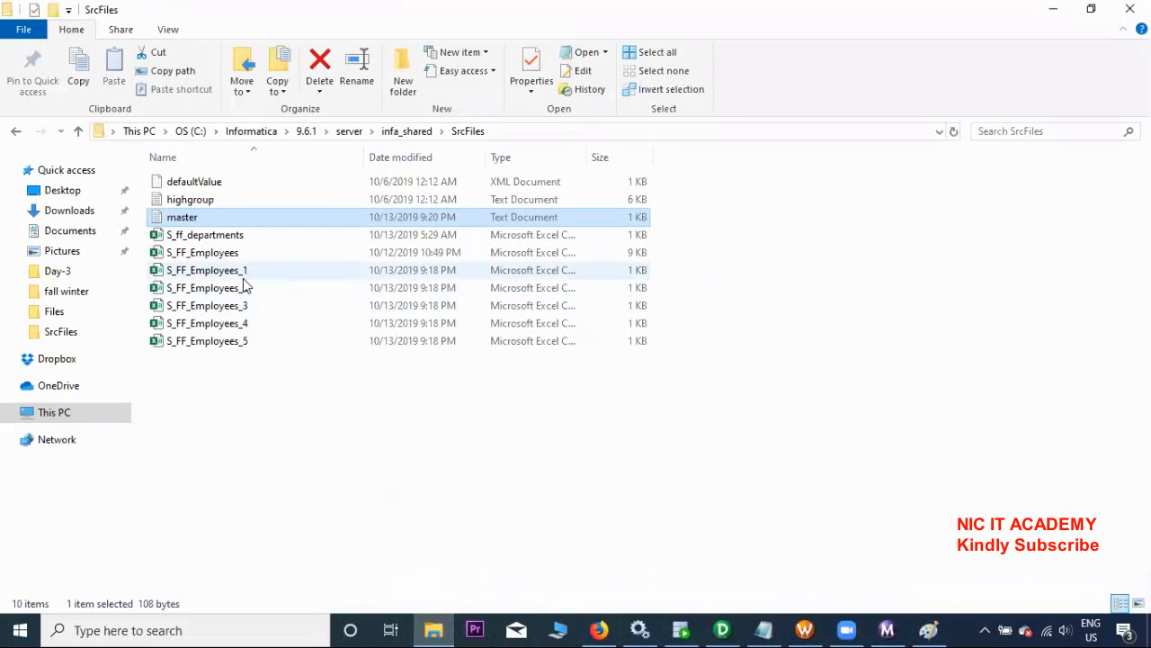
pyautogui.click(249, 341)
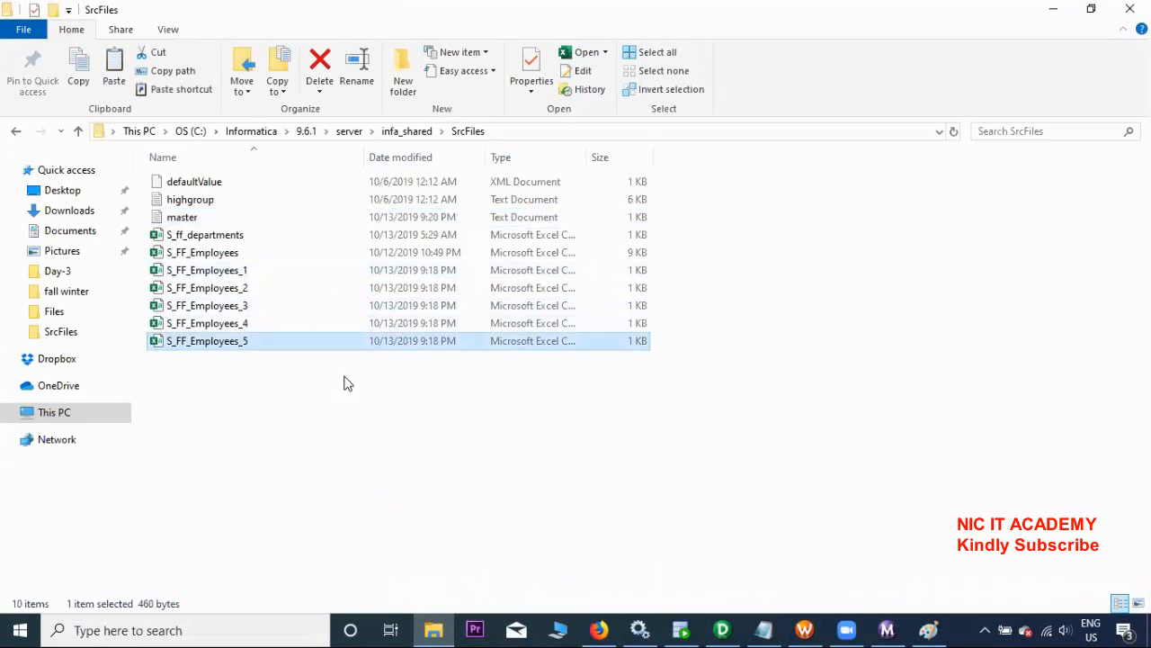
pyautogui.hotkey('ctrl', 'c')
pyautogui.hotkey('ctrl', 'v')
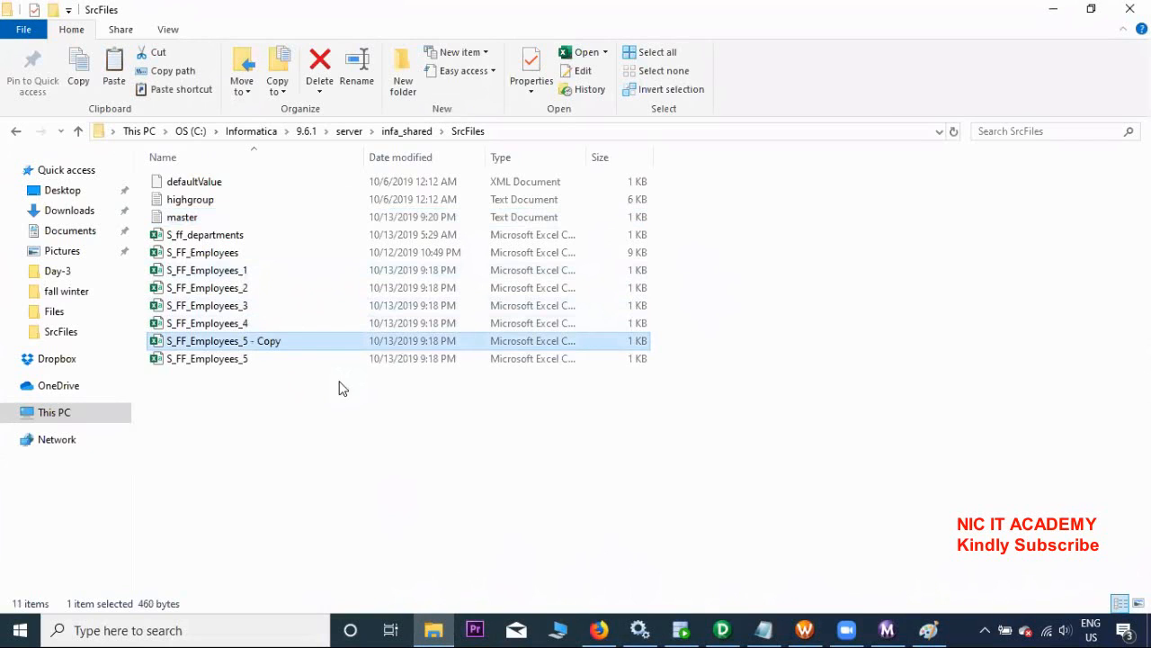
pyautogui.click(284, 340)
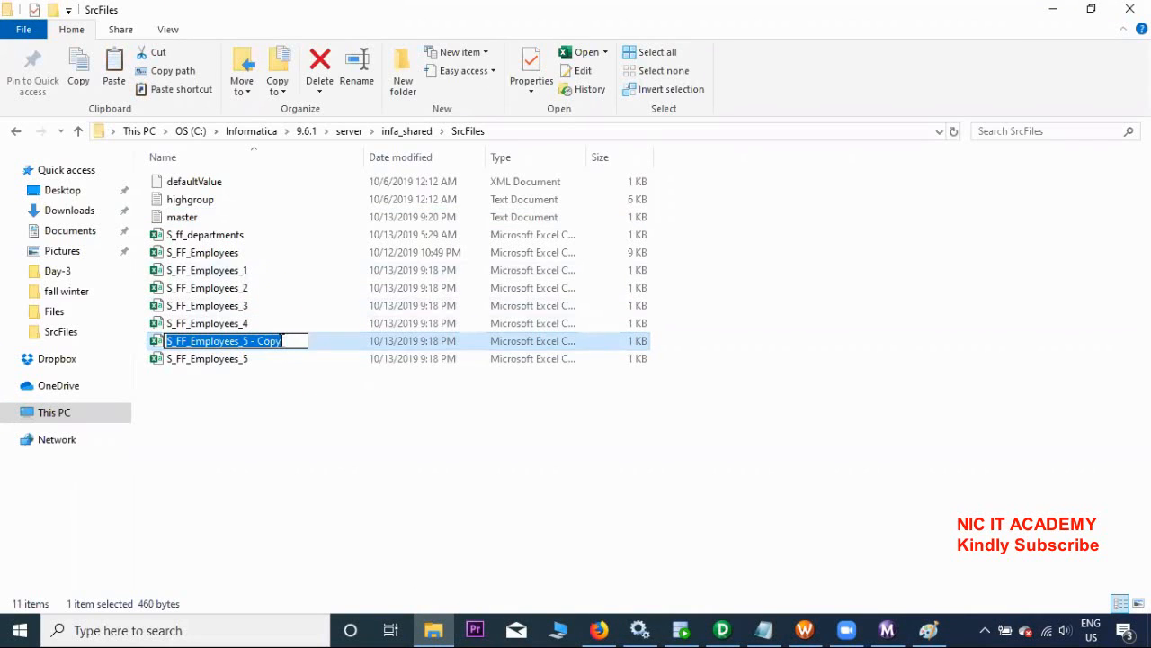
pyautogui.click(282, 340)
pyautogui.moveTo(287, 339); pyautogui.dragTo(247, 340)
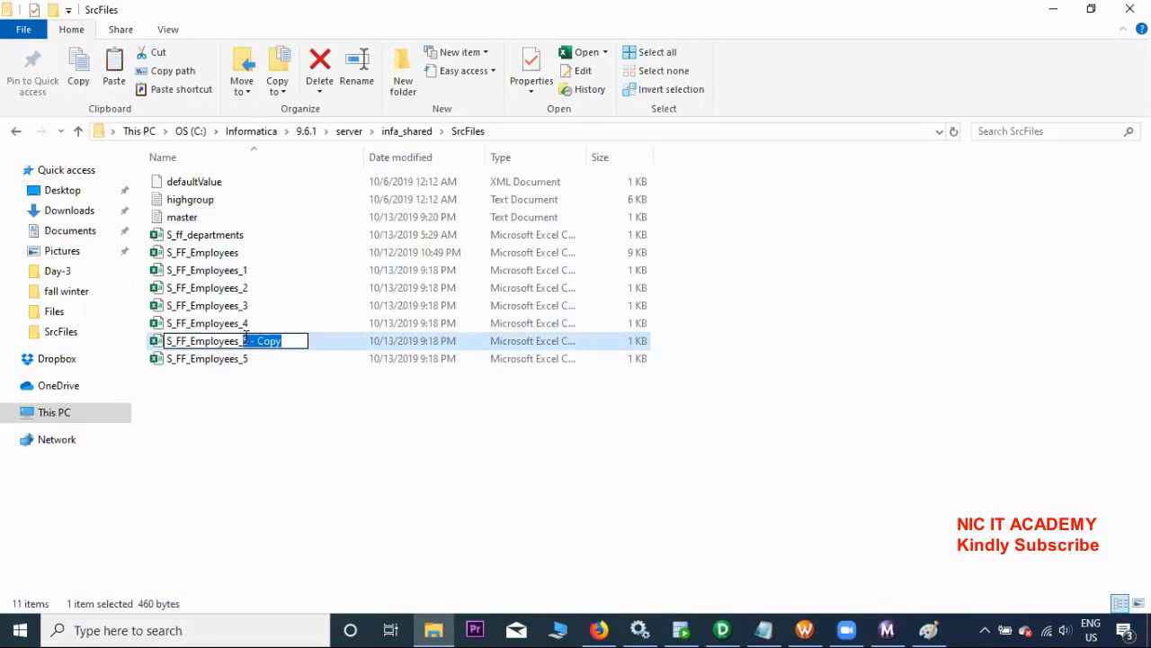
pyautogui.write('6')
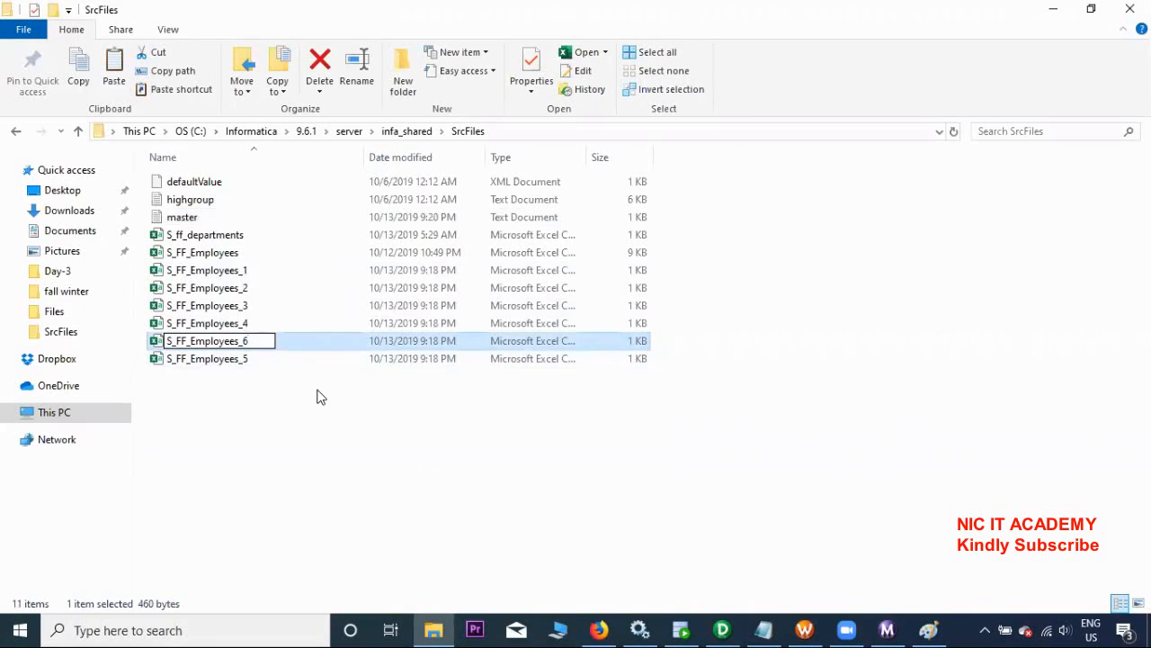
pyautogui.click(318, 396)
# Copy the new file's name, add the line S_FF_Employees_6.csv at the end of master and save it
pyautogui.click(256, 359)
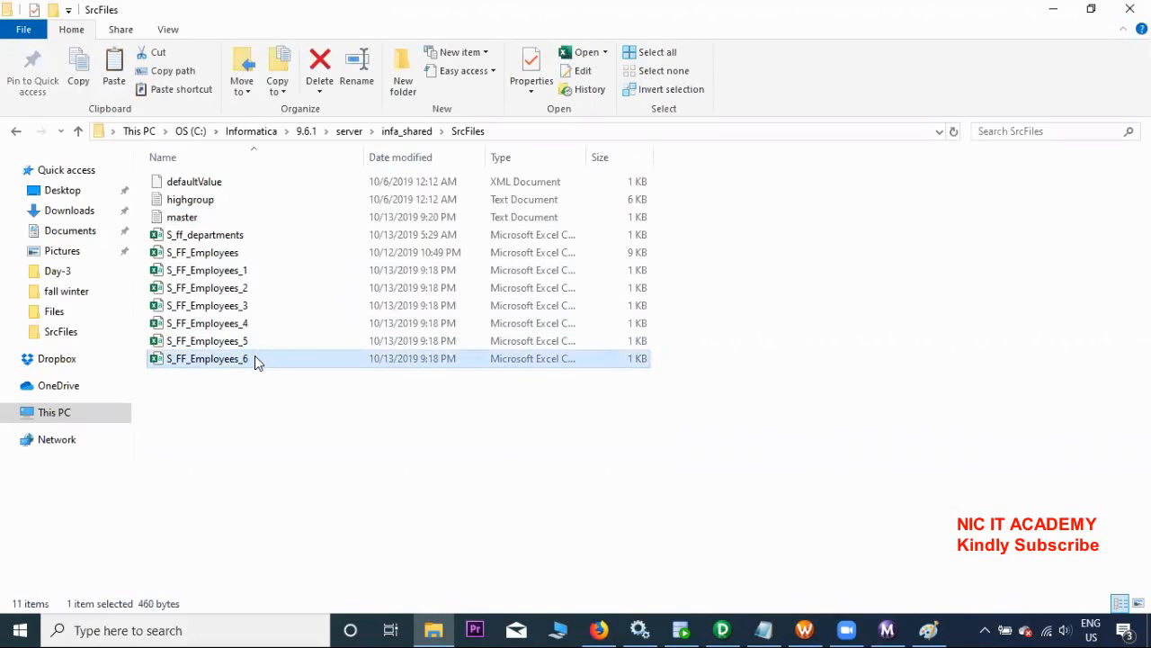
pyautogui.click(254, 358)
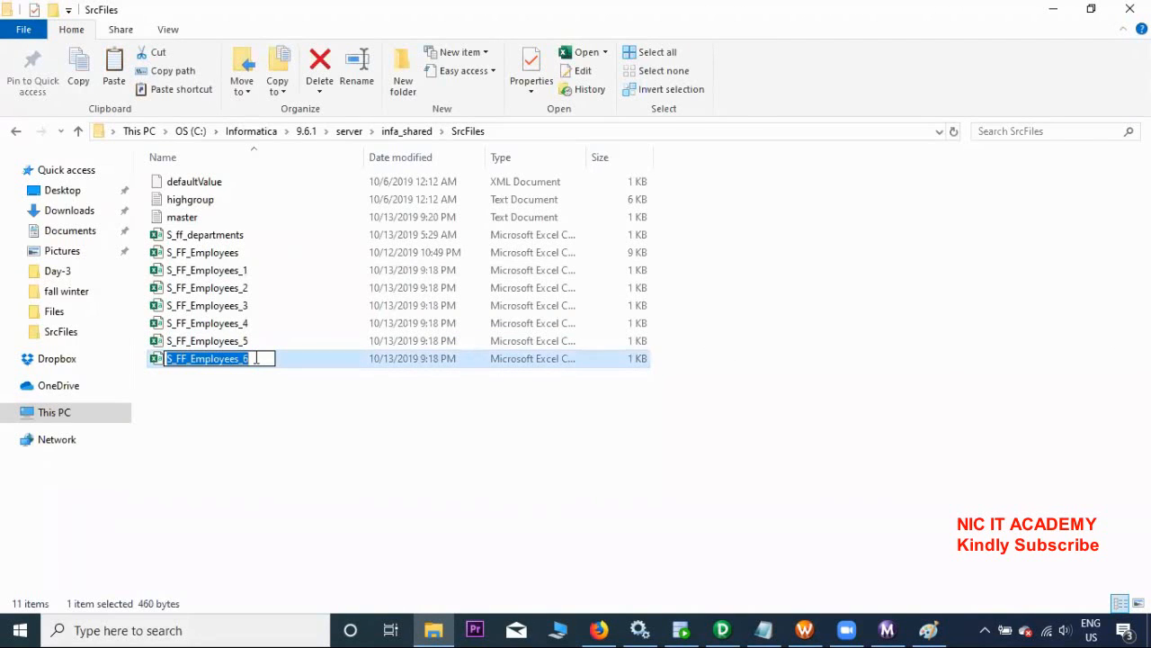
pyautogui.click(229, 216)
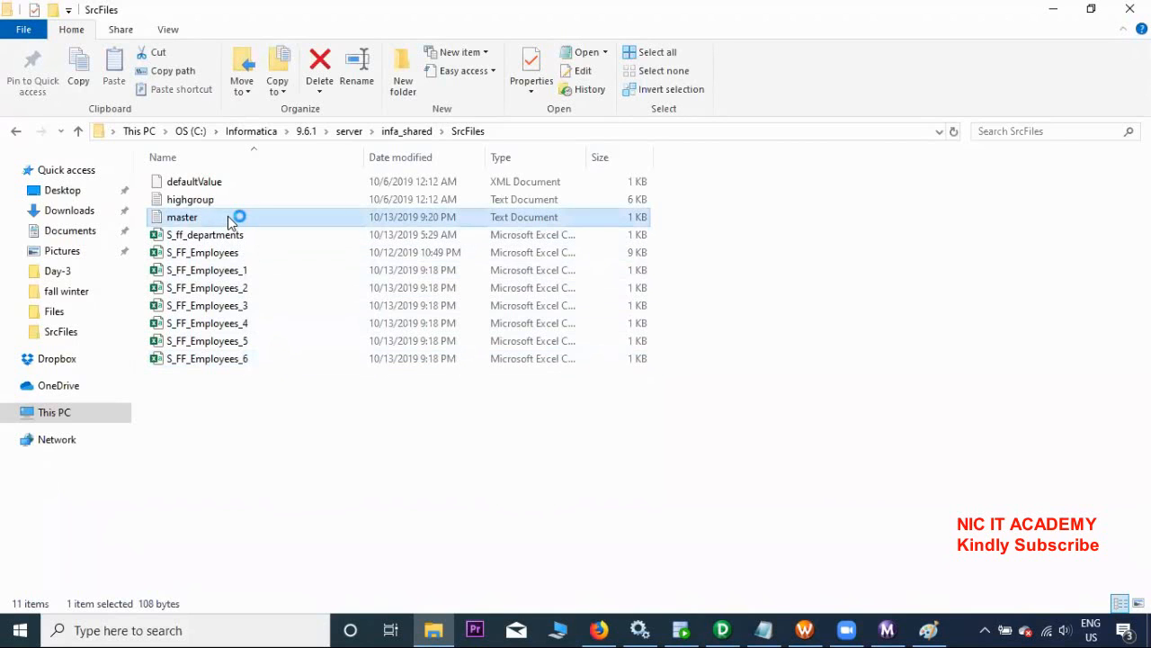
pyautogui.click(378, 301)
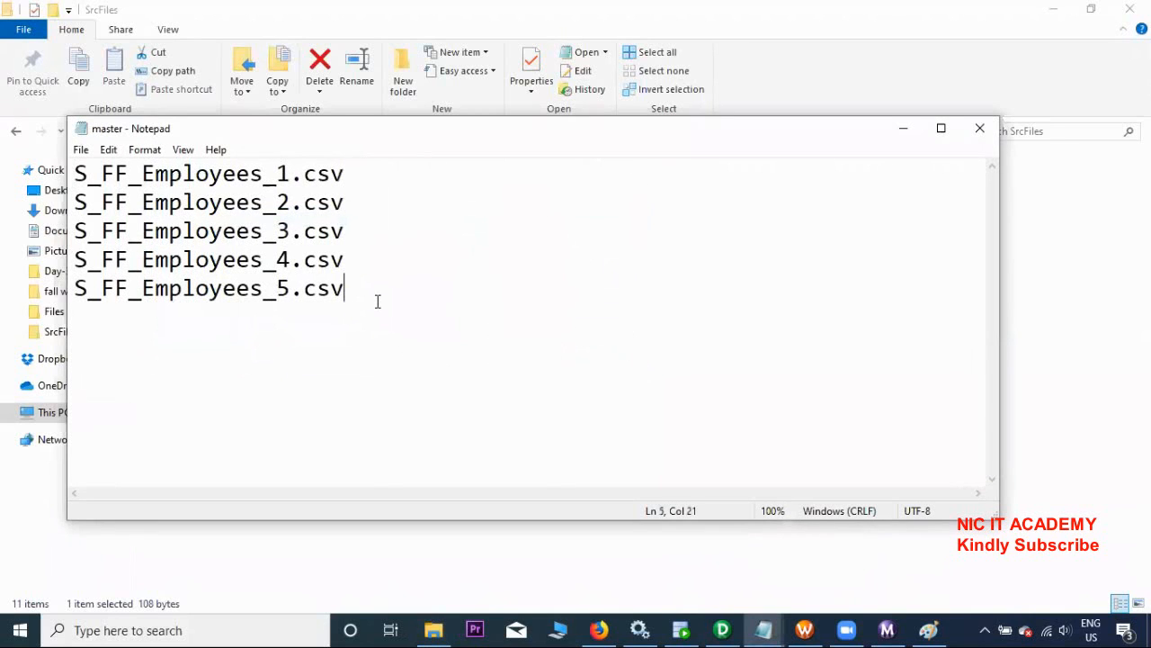
pyautogui.press('Return')
pyautogui.hotkey('ctrl', 'v')
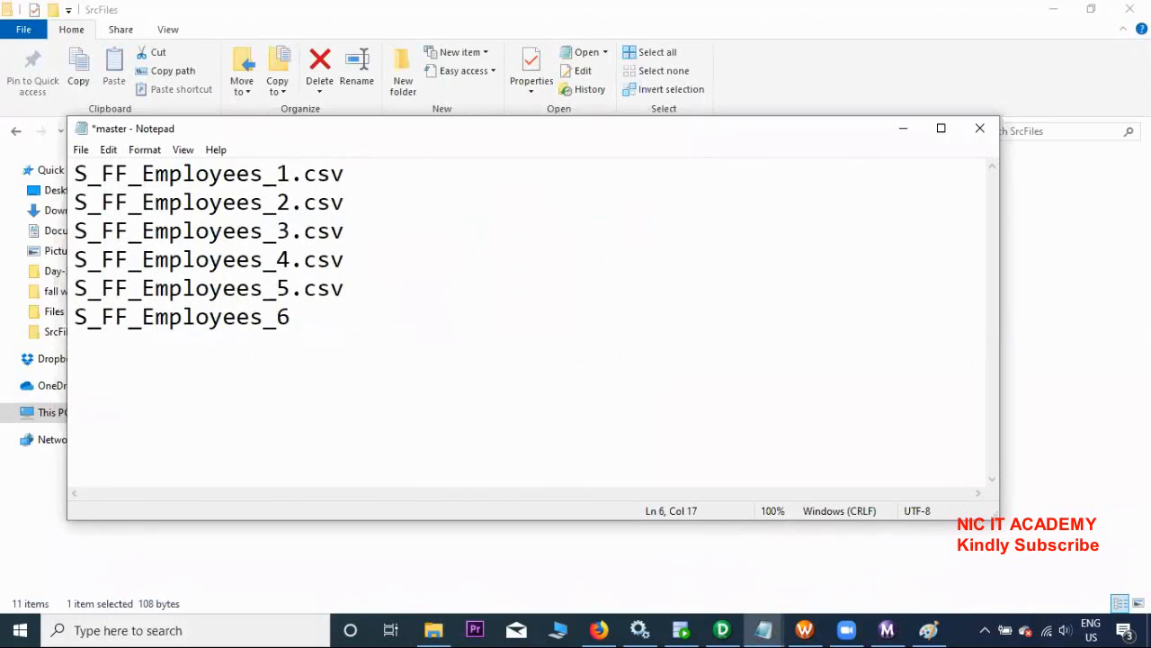
pyautogui.write('.csv')
pyautogui.click(979, 128)
pyautogui.click(529, 325)
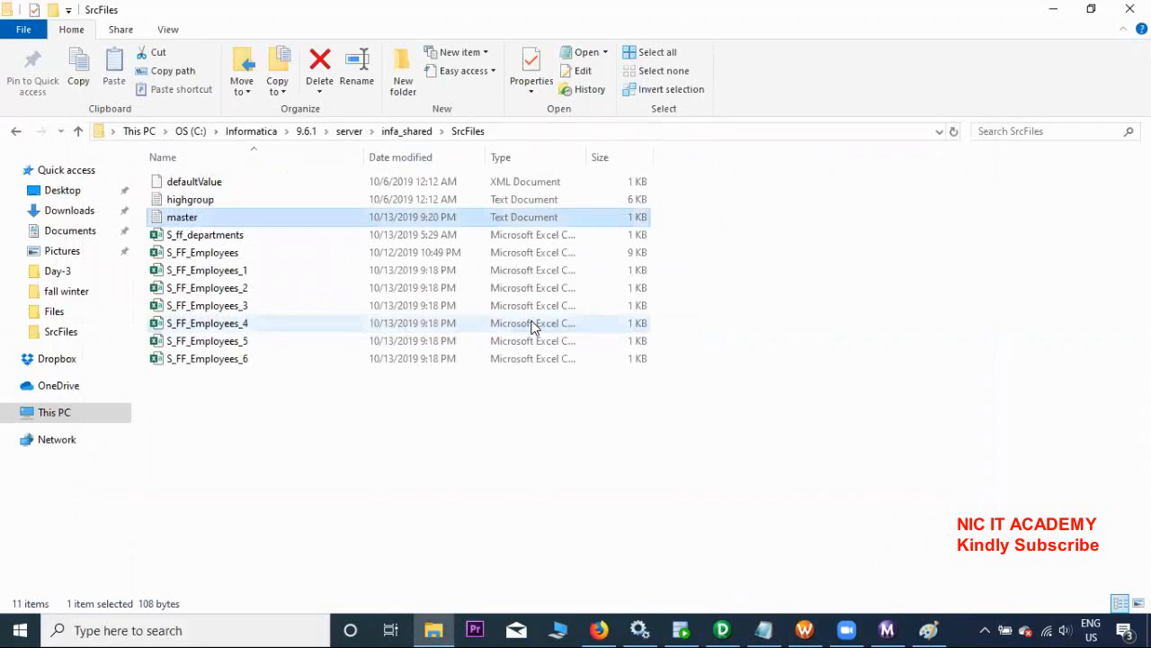
# Switch to Oracle SQL Developer and rerun the select query on t_employees
pyautogui.click(806, 627)
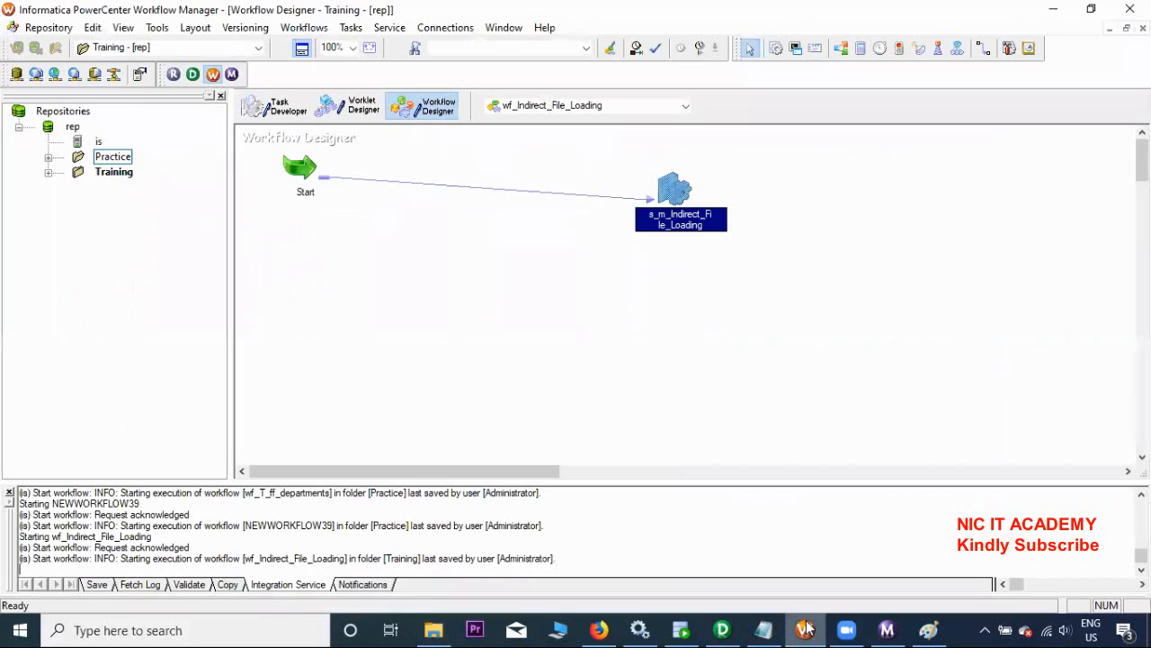
pyautogui.click(681, 628)
pyautogui.hotkey('ctrl', 'Return')
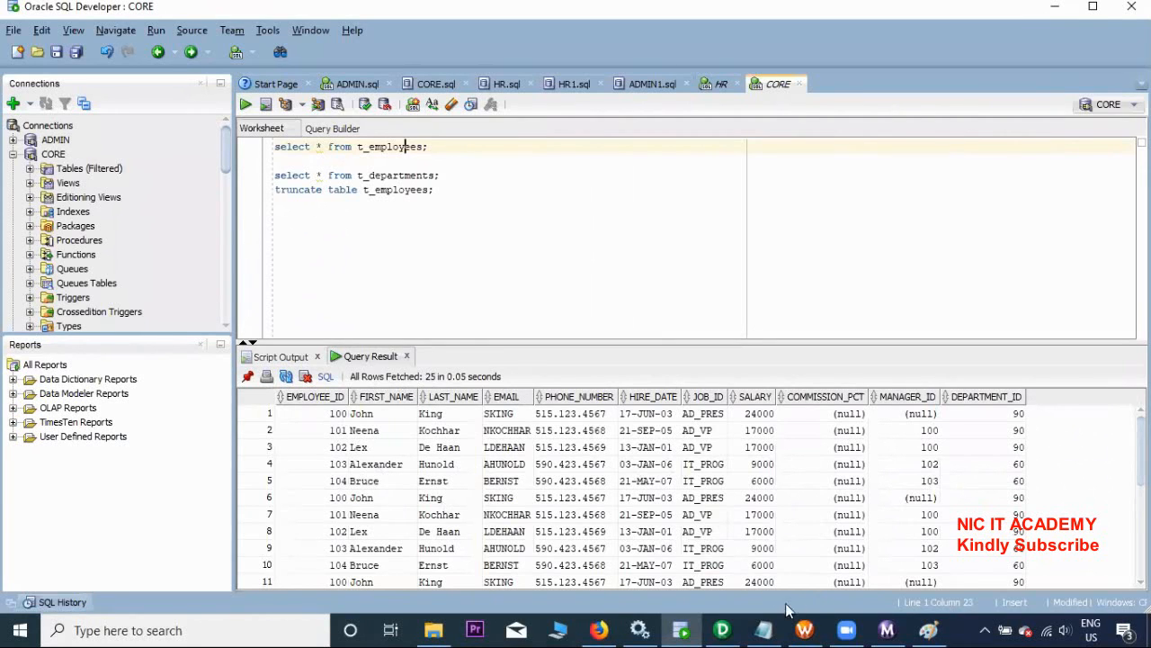
# Return to Workflow Manager, start wf_Indirect_File_Loading again and check the new session run's source and target statistics in Workflow Monitor
pyautogui.click(805, 629)
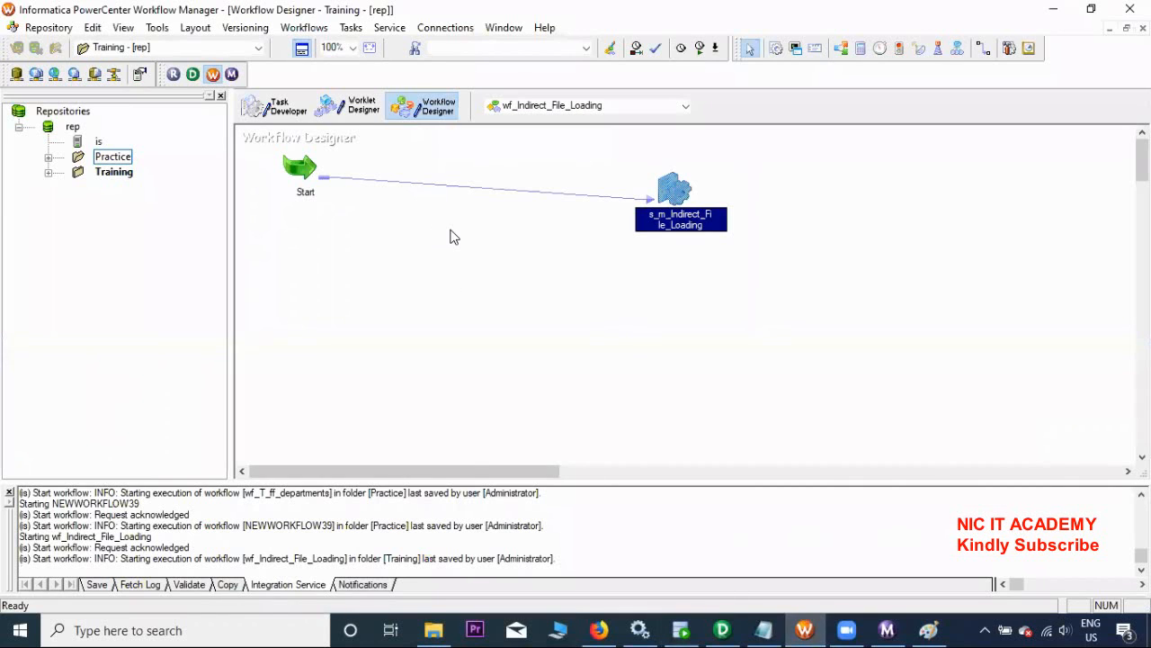
pyautogui.rightClick(450, 232)
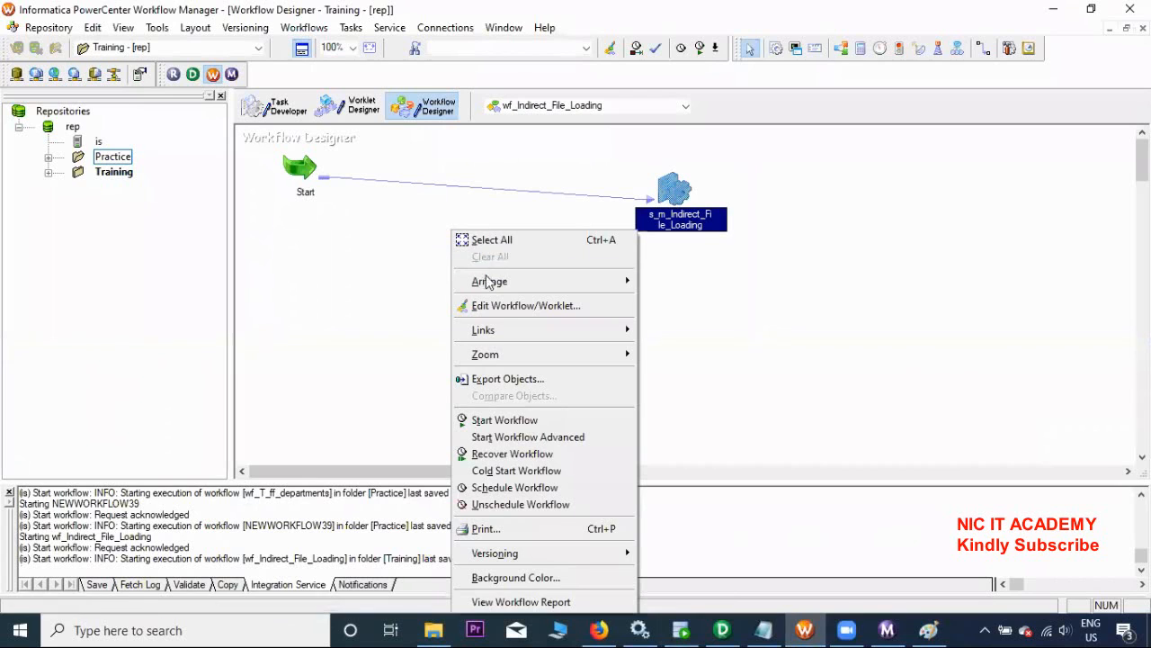
pyautogui.click(499, 421)
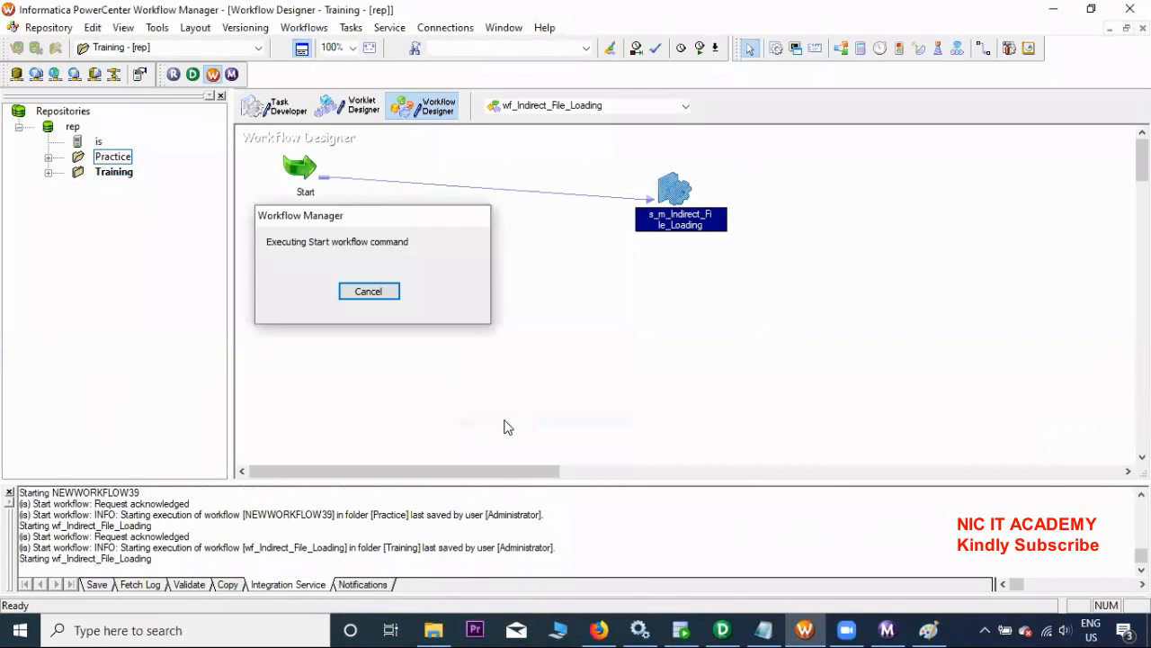
pyautogui.click(889, 630)
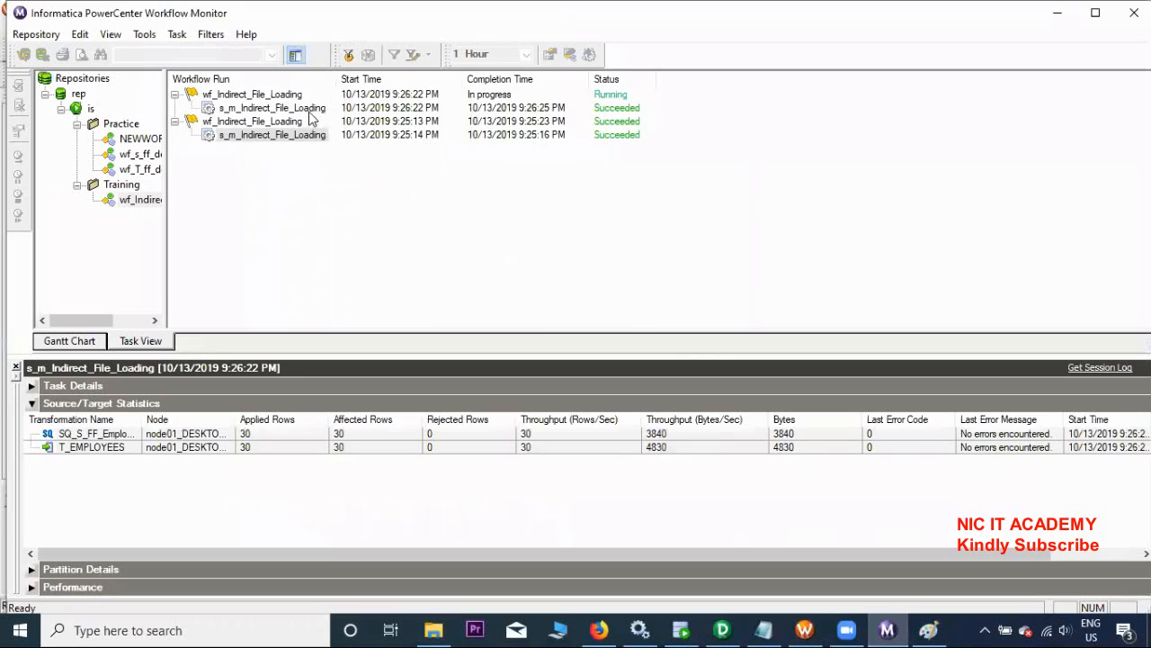
pyautogui.click(308, 108)
pyautogui.click(305, 438)
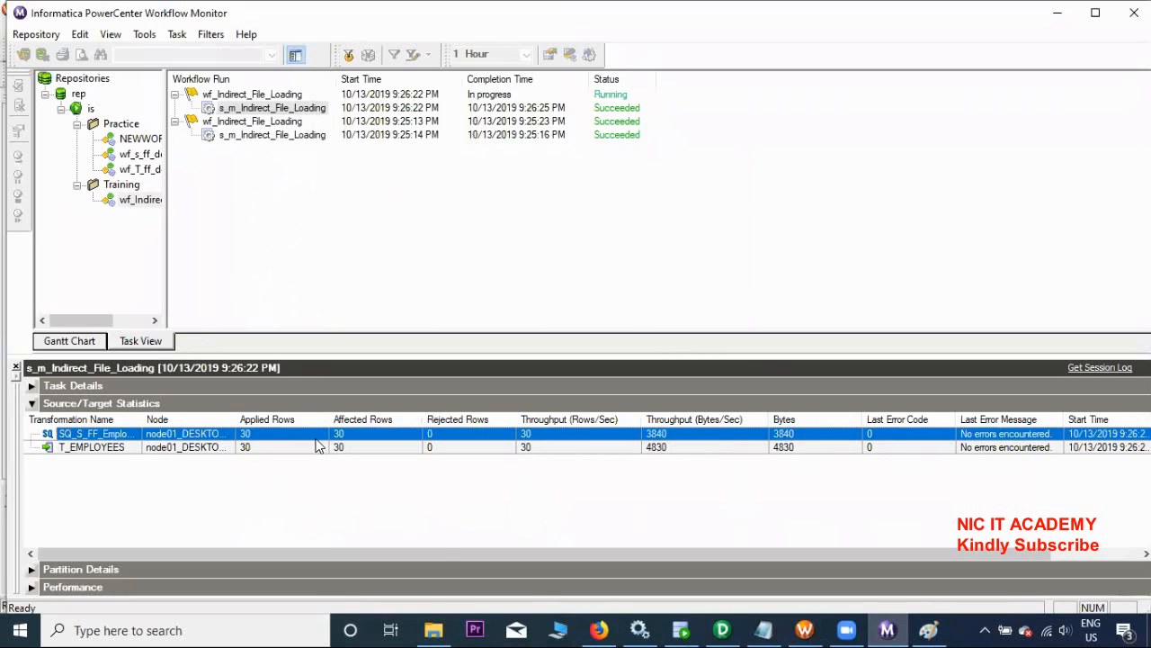
# Switch to File Explorer and move S_FF_Employees_1 out of SrcFiles into the C:\Informatica\9.6.1\server folder
pyautogui.moveTo(771, 627)
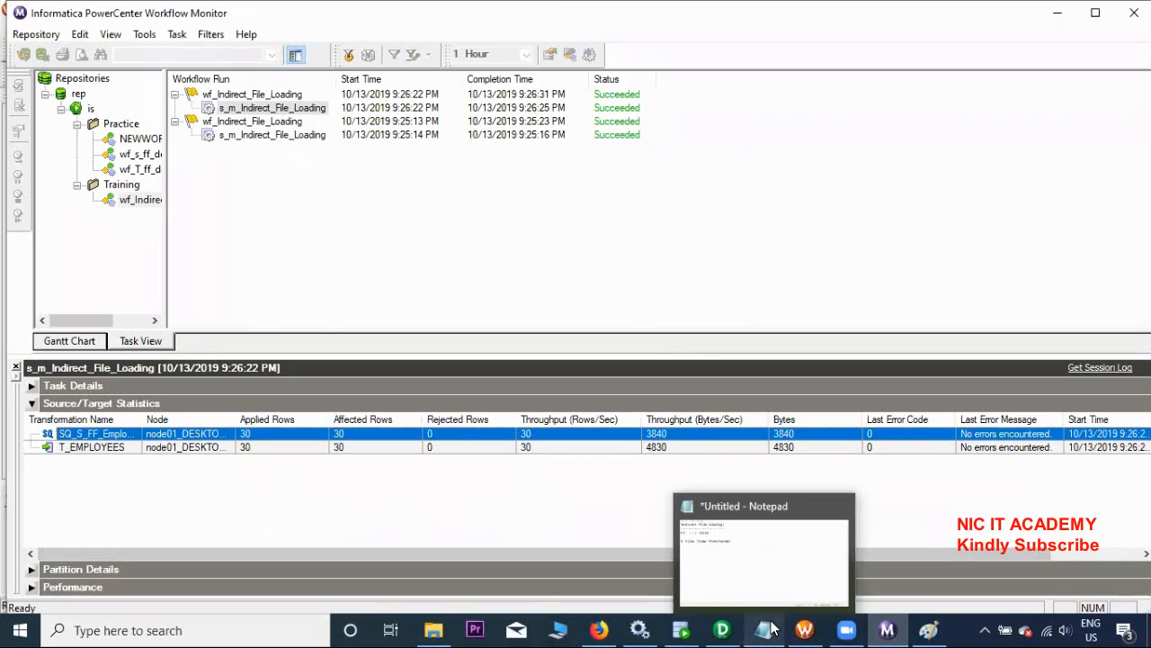
pyautogui.click(433, 629)
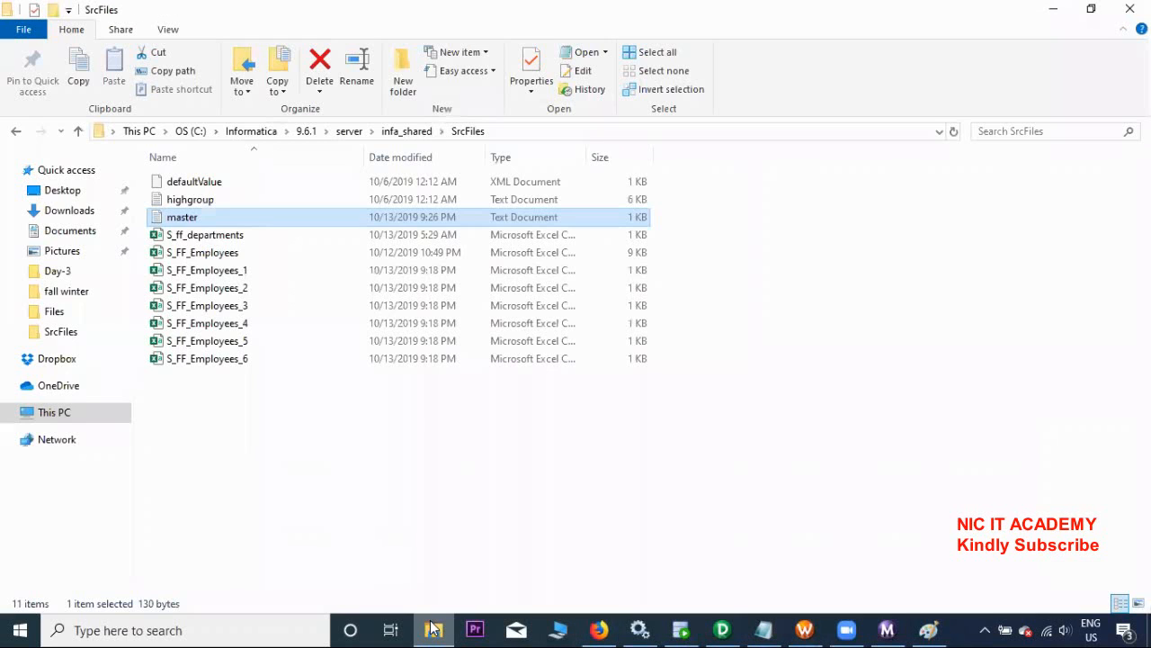
pyautogui.click(233, 270)
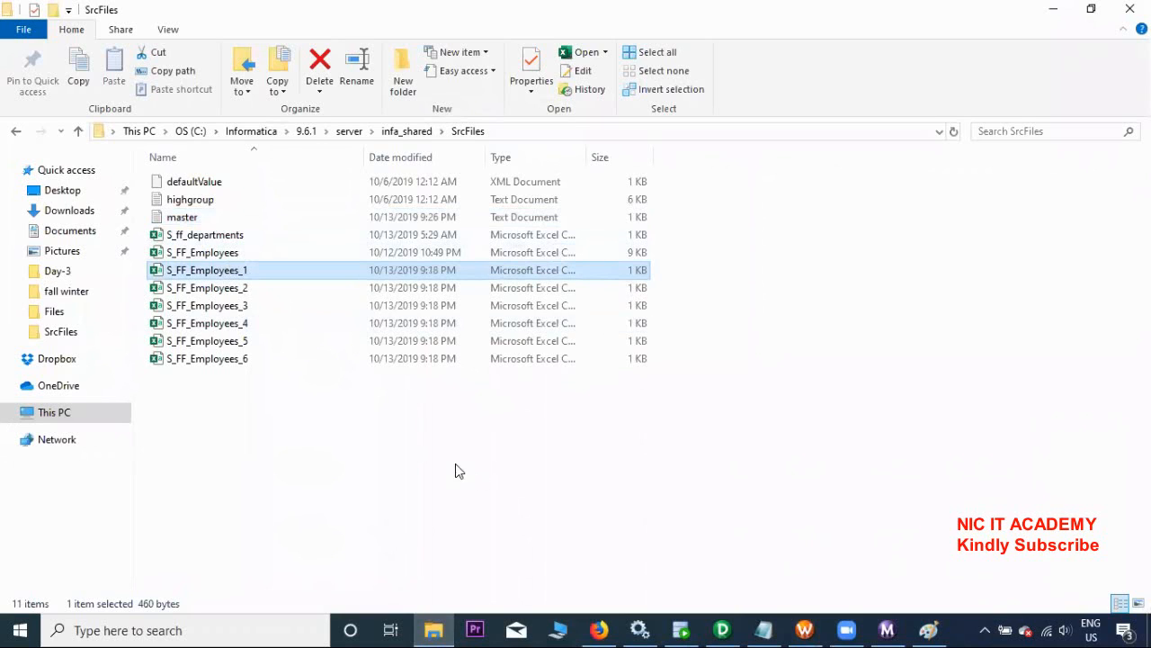
pyautogui.hotkey('ctrl', 'x')
pyautogui.click(348, 132)
pyautogui.click(357, 385)
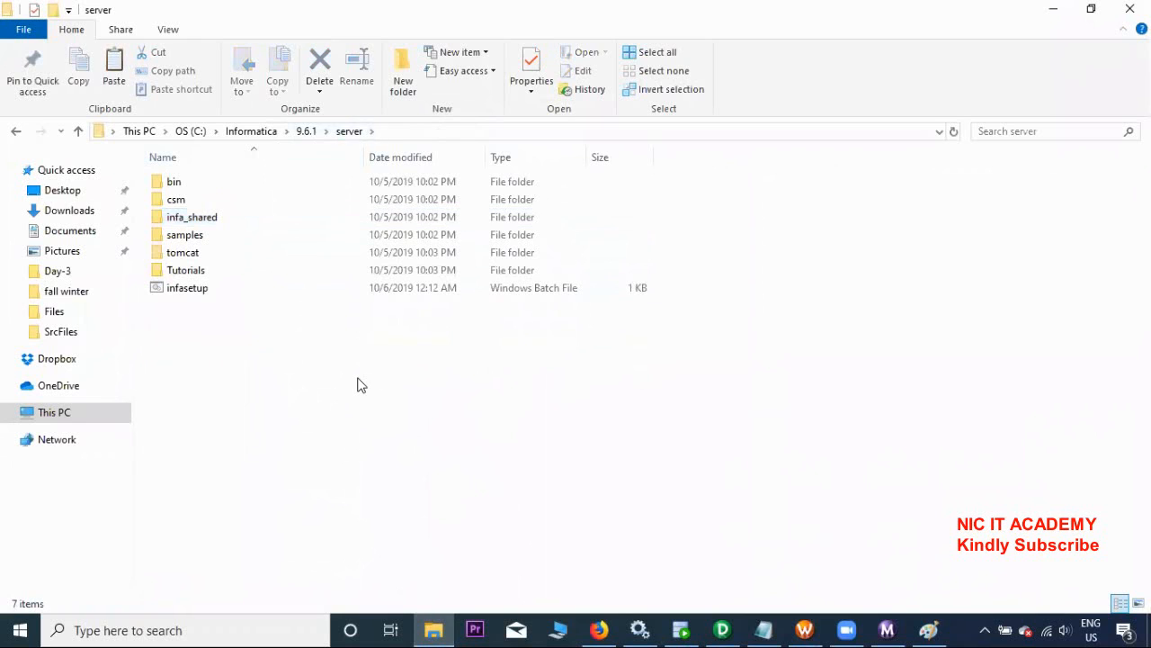
pyautogui.hotkey('ctrl', 'v')
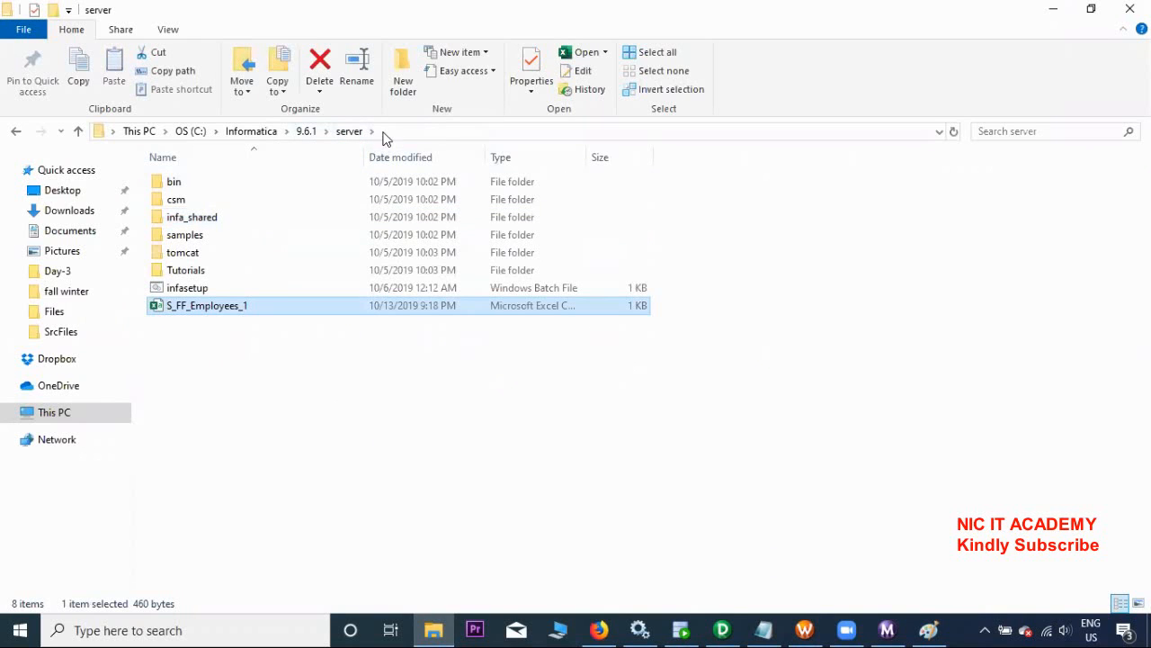
# Rerun wf_Indirect_File_Loading from Workflow Manager with S_FF_Employees_1 missing and examine the session's failure information in Workflow Monitor
pyautogui.click(808, 628)
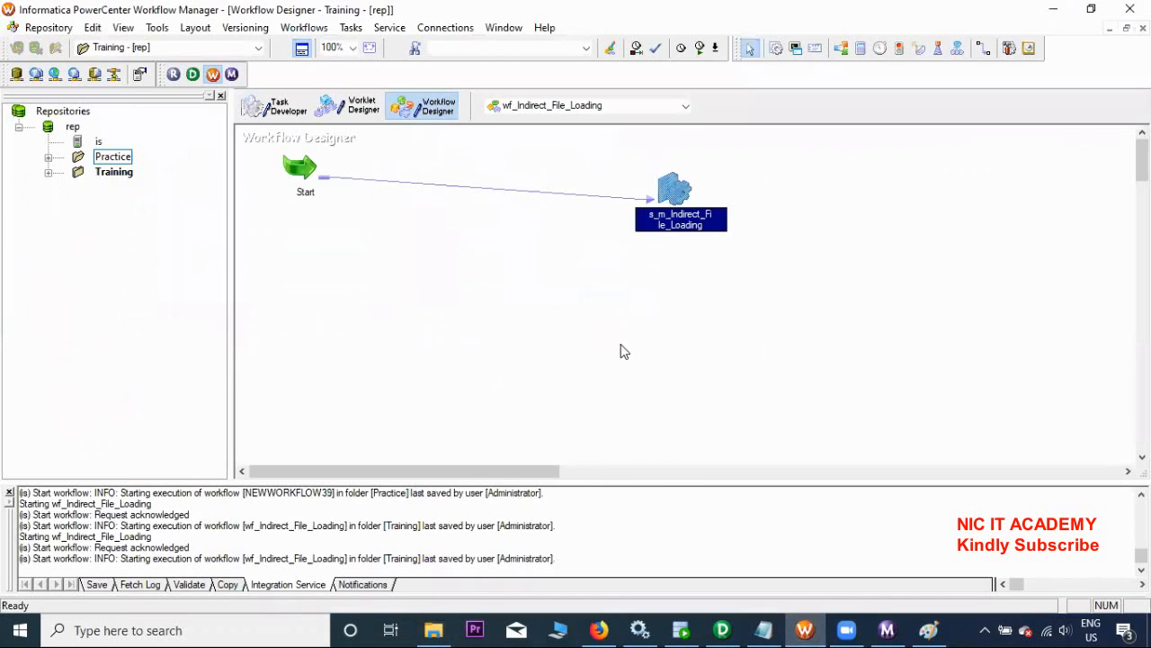
pyautogui.rightClick(477, 306)
pyautogui.click(531, 419)
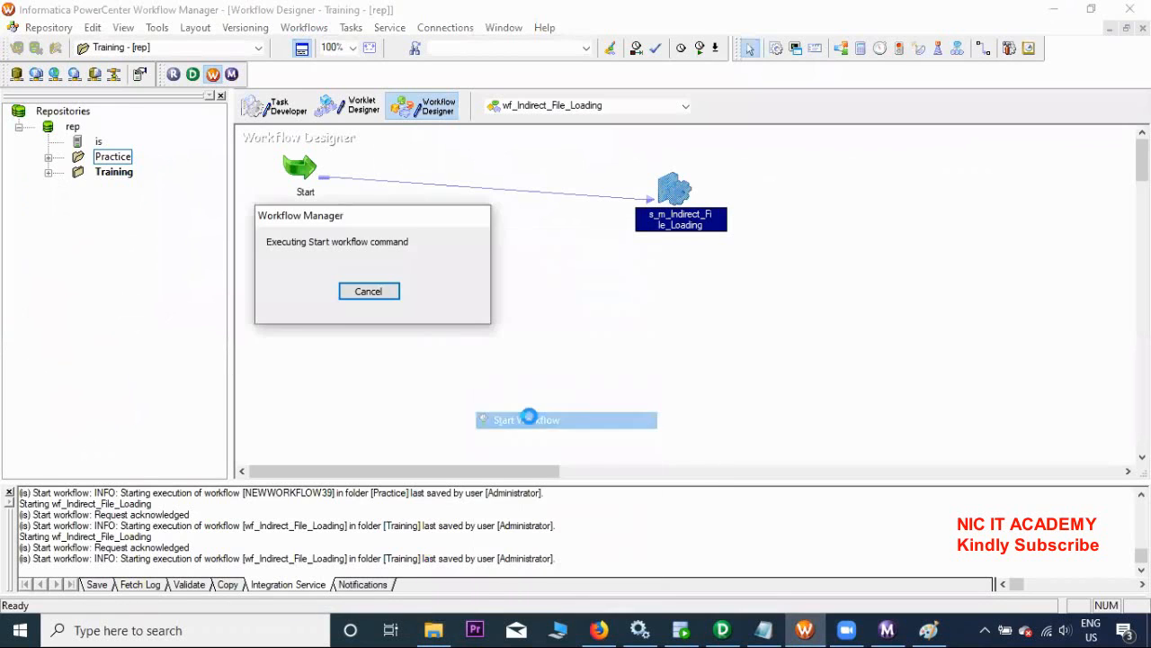
pyautogui.click(887, 629)
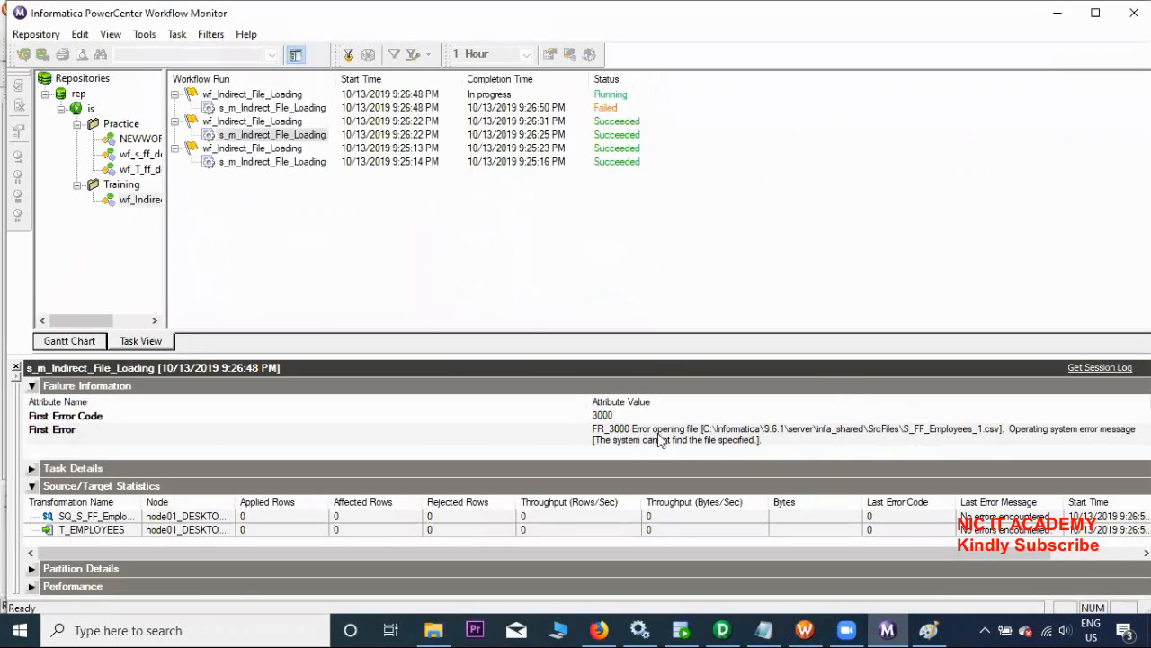
pyautogui.click(835, 438)
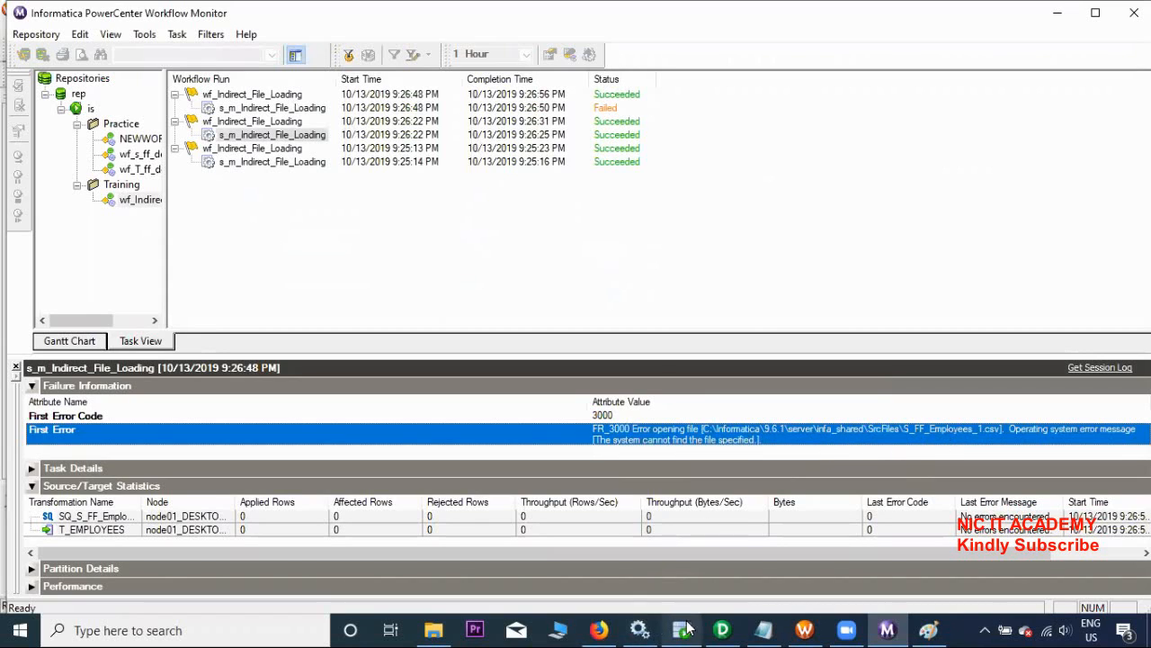
# Return to File Explorer, go from the server folder to infa_shared\SrcFiles and open the master text file
pyautogui.click(437, 629)
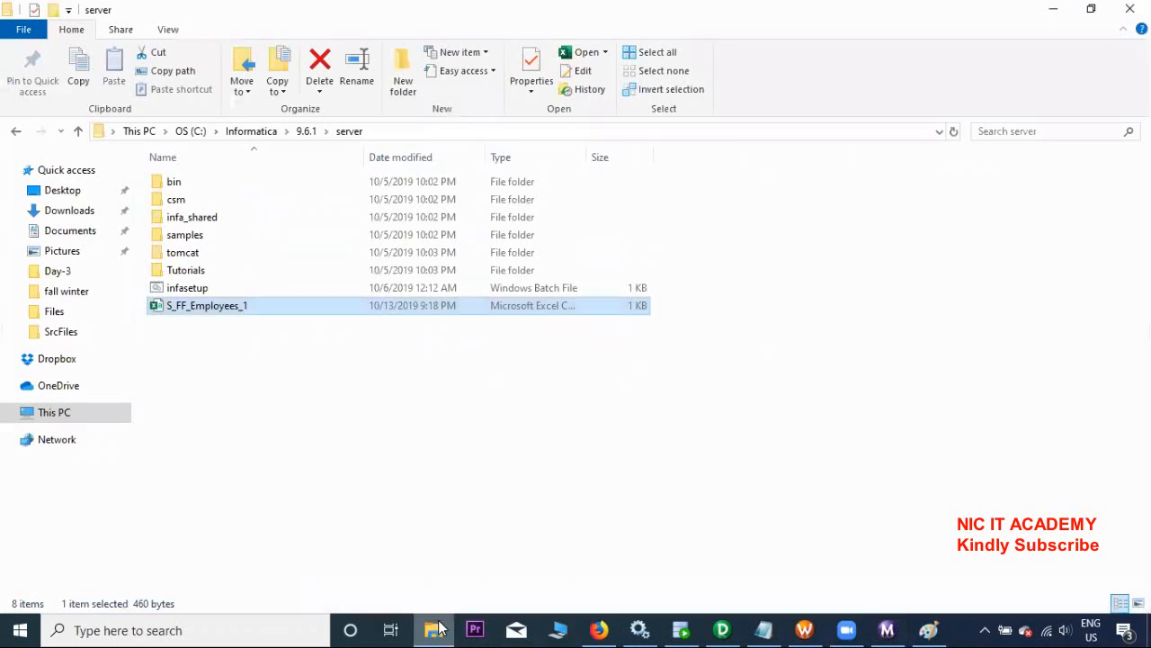
pyautogui.click(374, 130)
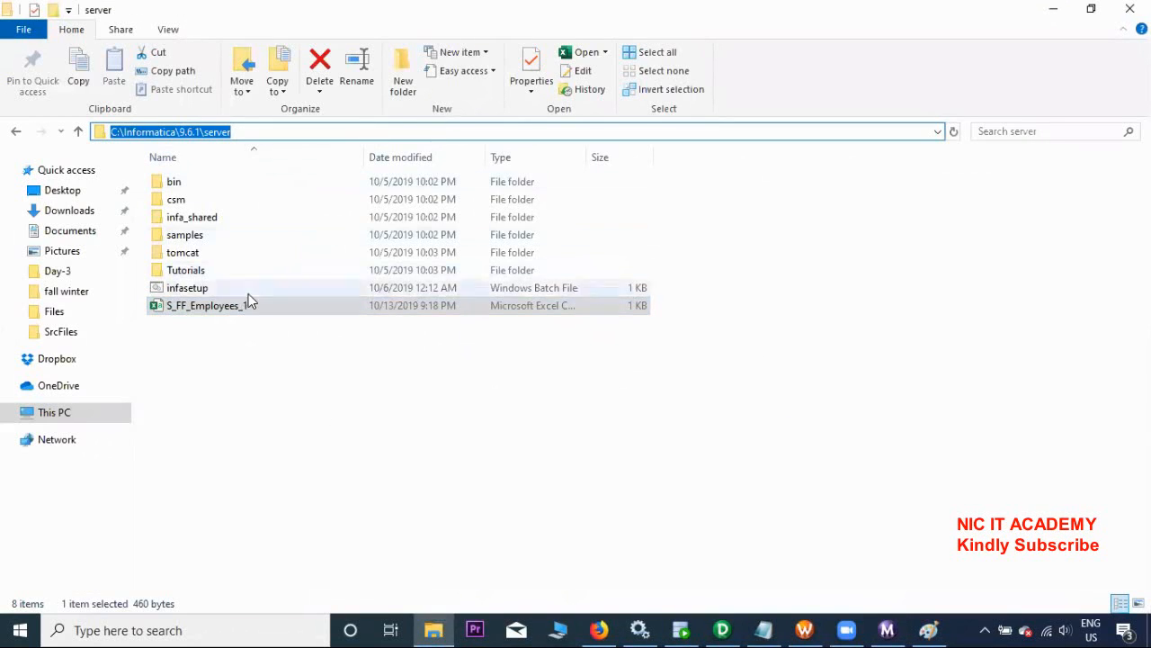
pyautogui.click(252, 359)
pyautogui.doubleClick(192, 218)
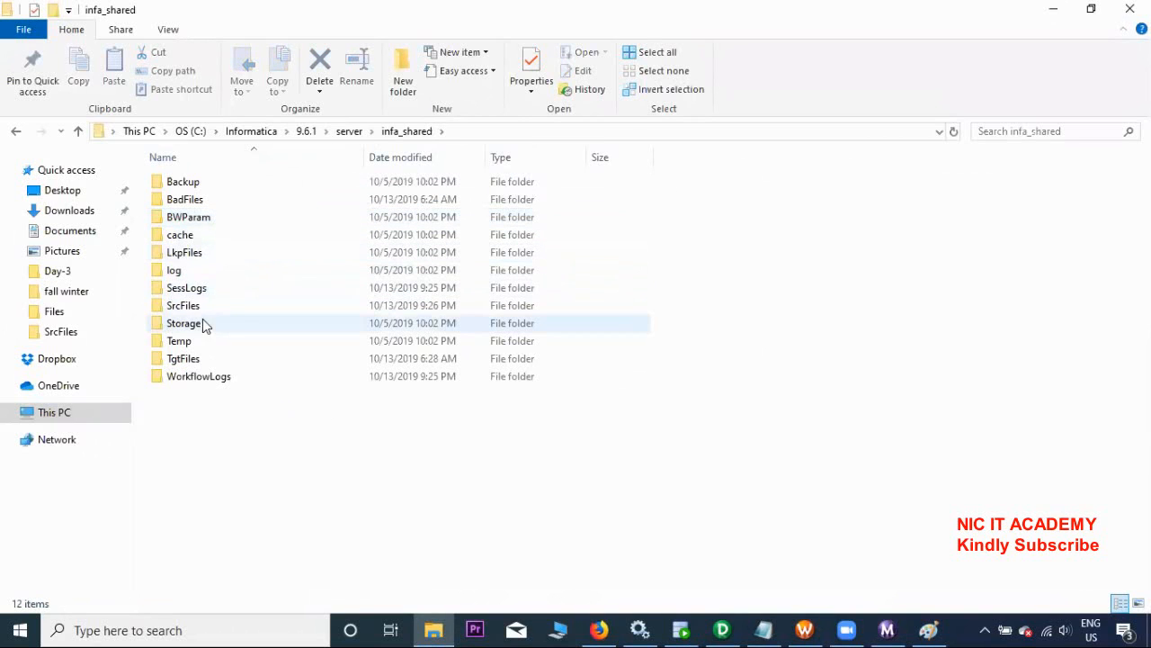
pyautogui.doubleClick(201, 306)
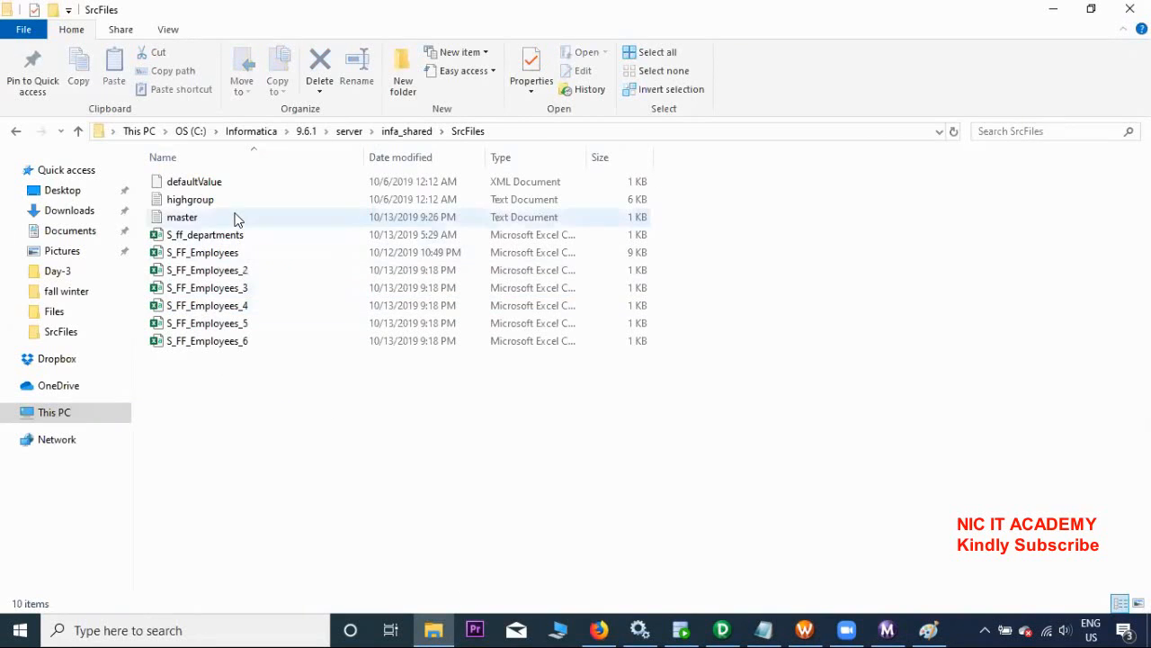
pyautogui.doubleClick(212, 217)
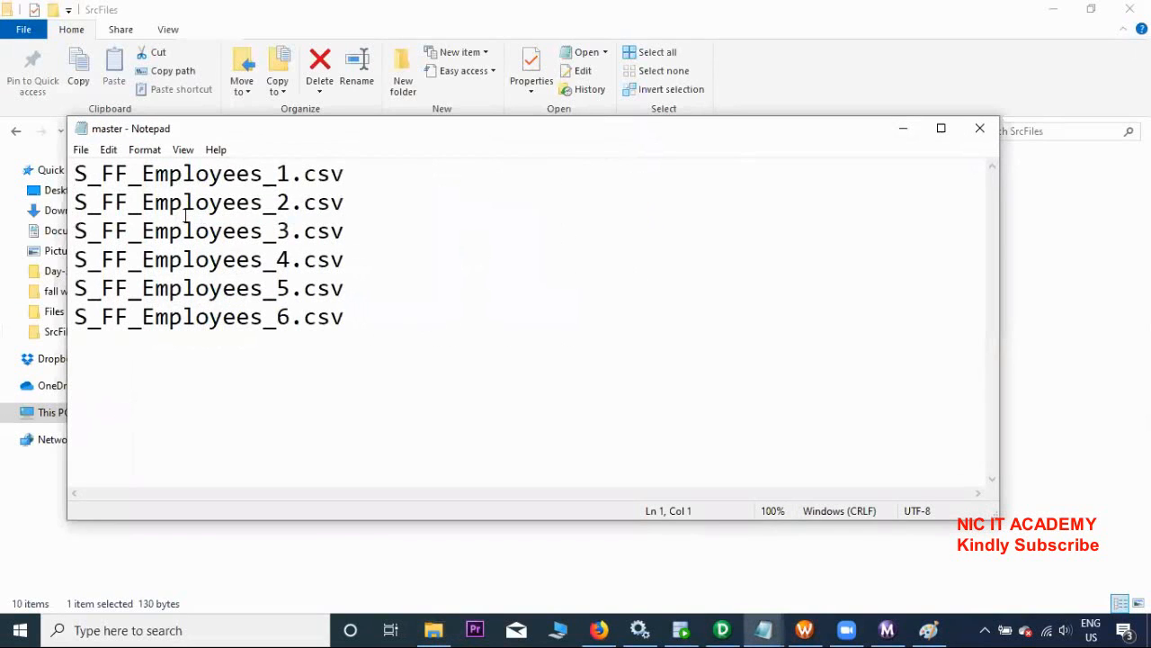
# Prefix the S_FF_Employees_1.csv entry in master with the path C:\Informatica\9.6.1\server\, save the file and close it
pyautogui.hotkey('ctrl', 'v')
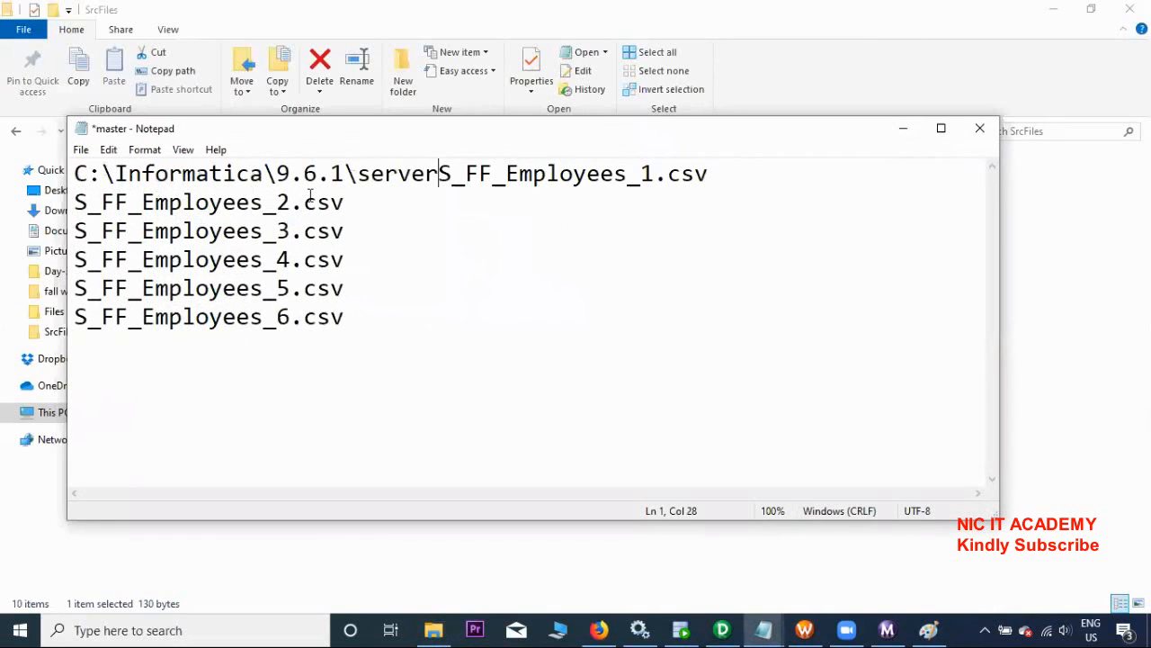
pyautogui.write('\\')
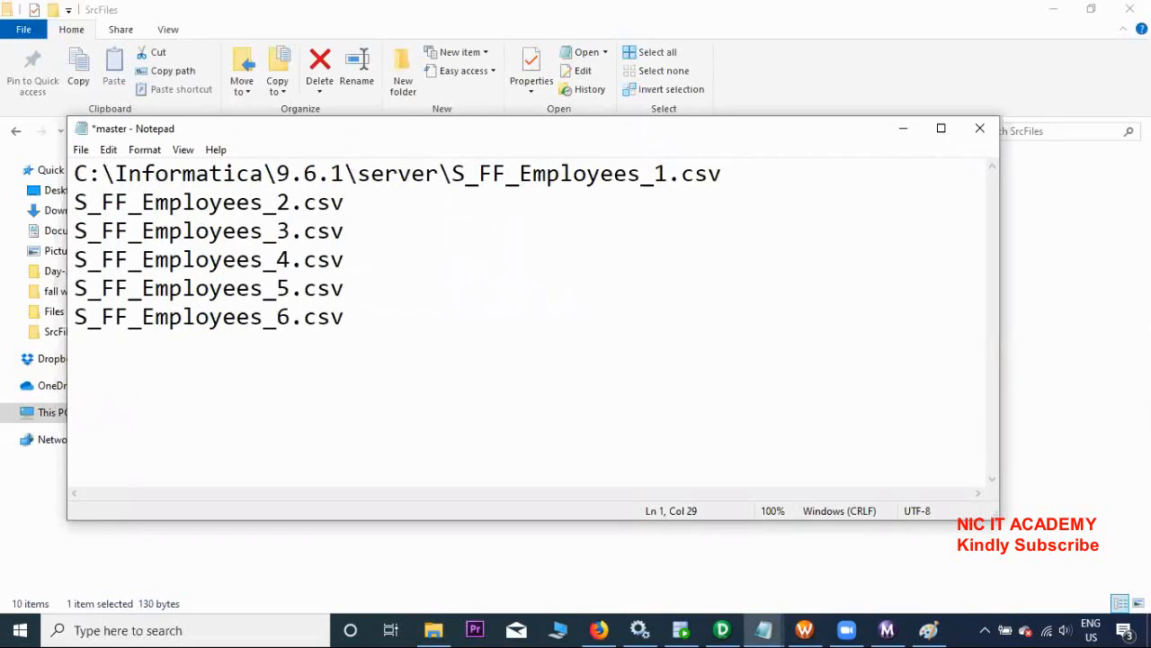
pyautogui.click(80, 149)
pyautogui.click(104, 224)
pyautogui.click(980, 128)
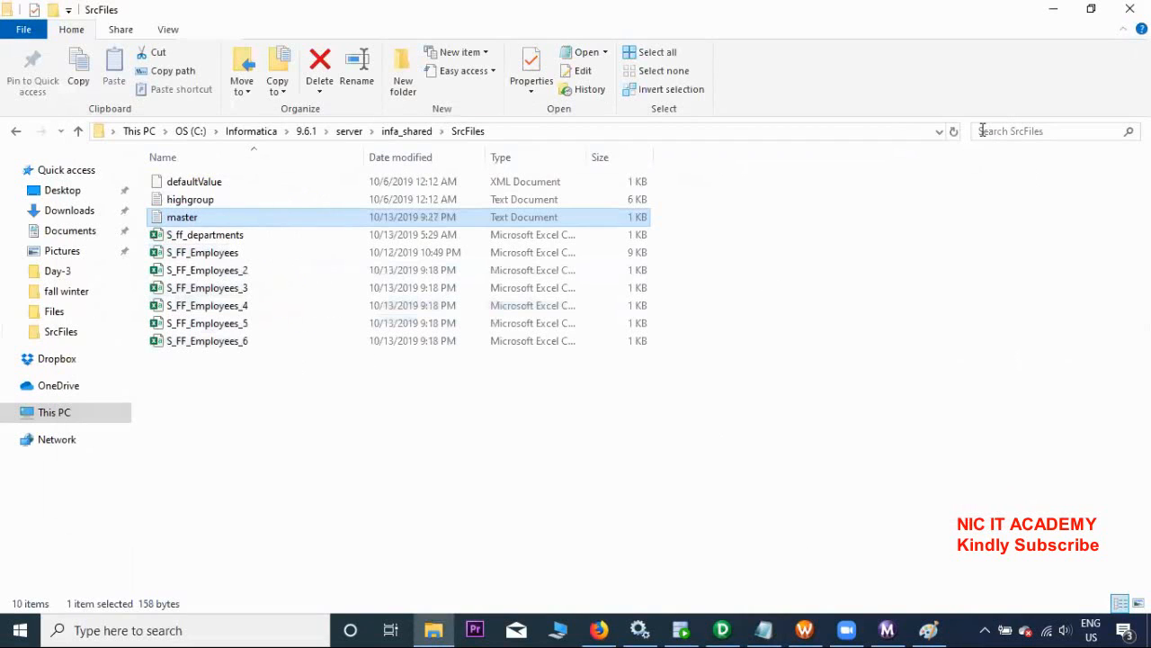
pyautogui.click(766, 301)
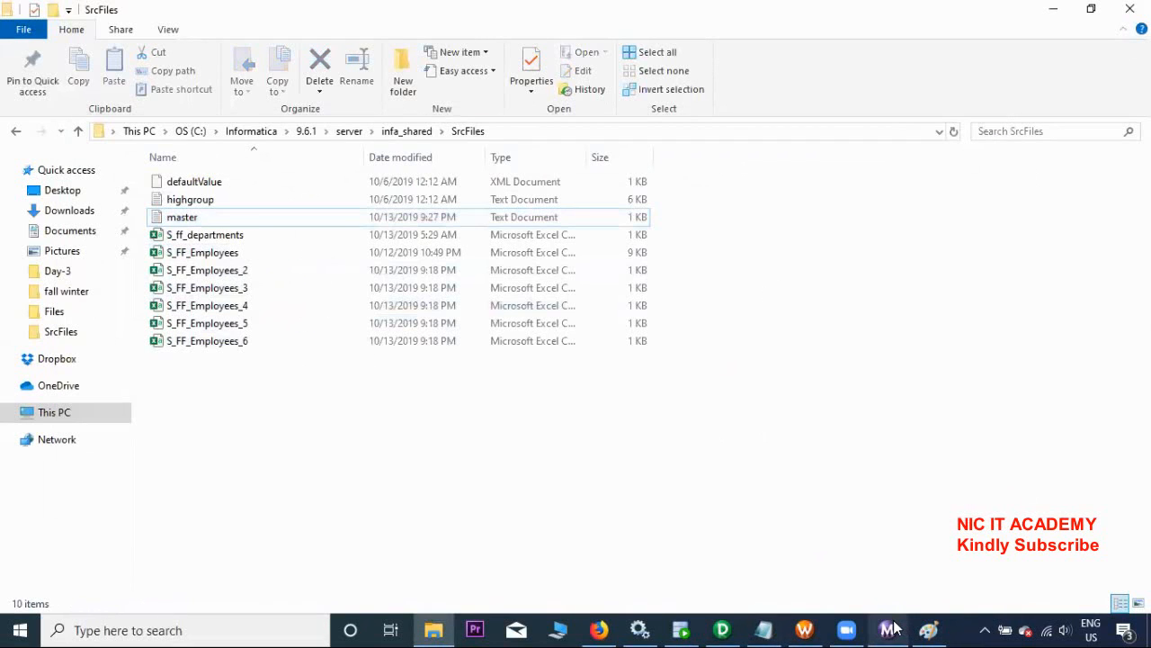
# In Workflow Manager, set s_m_Indirect_File_Loading to fail its parent if the task fails or does not run, and save the workflow
pyautogui.click(891, 630)
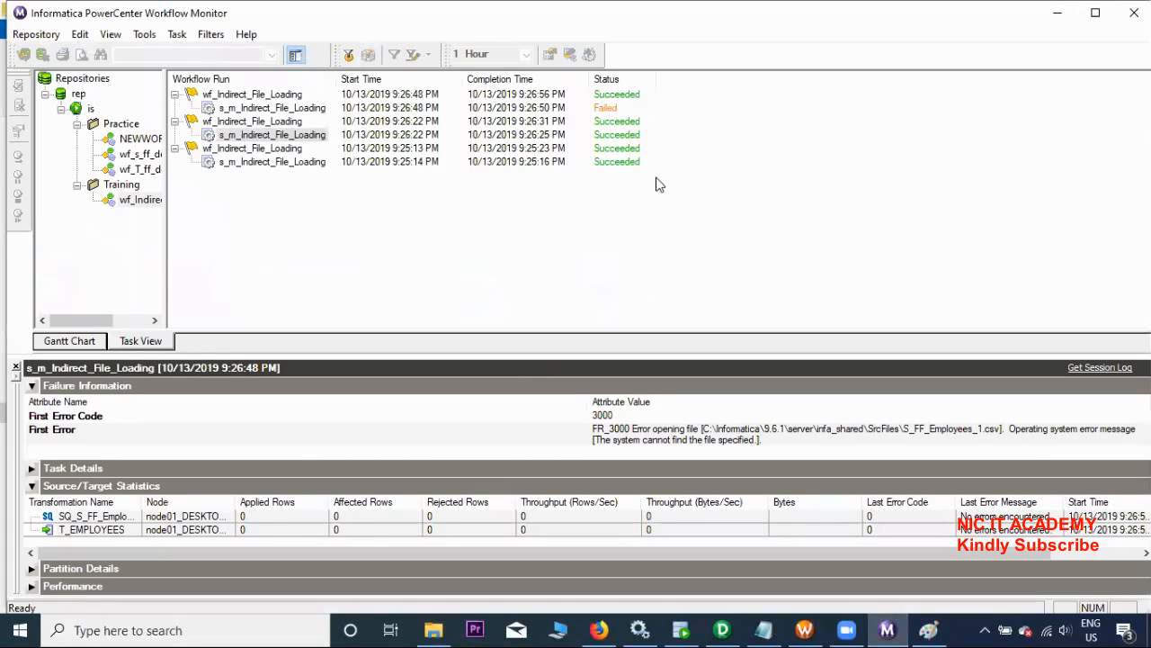
pyautogui.click(299, 109)
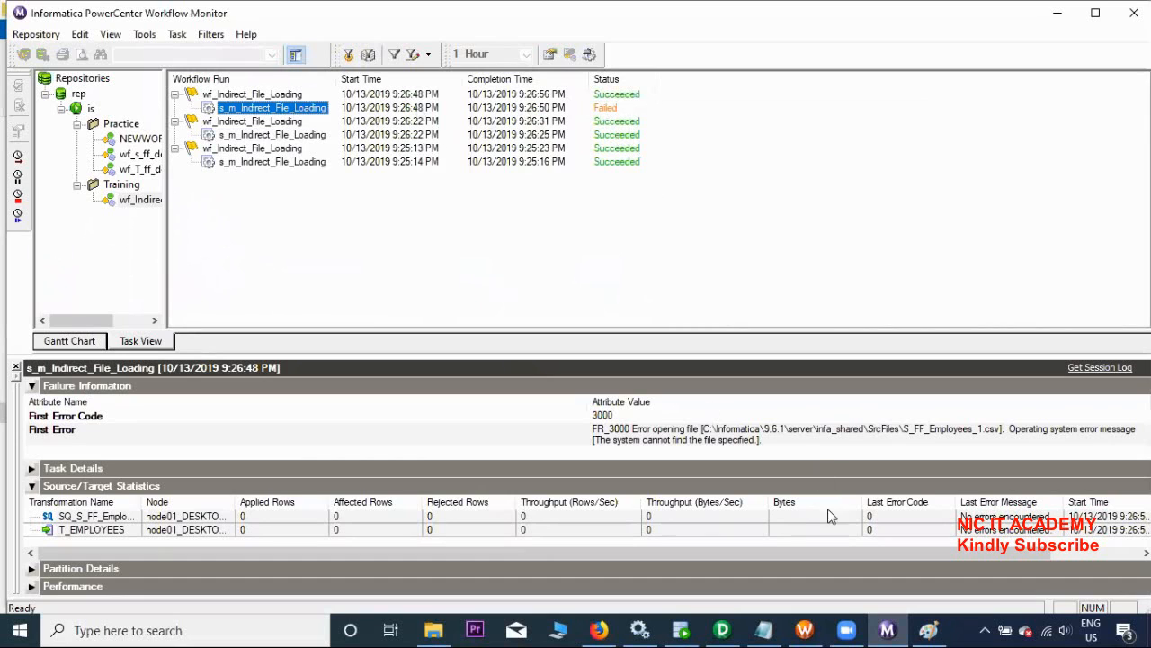
pyautogui.click(804, 629)
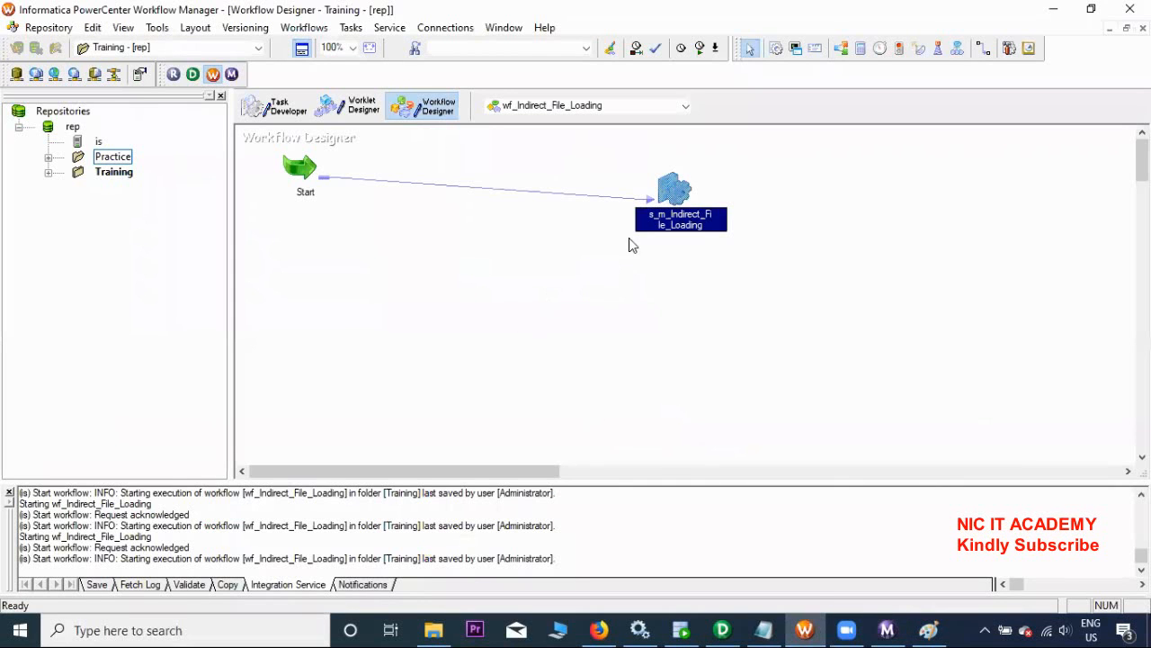
pyautogui.doubleClick(670, 191)
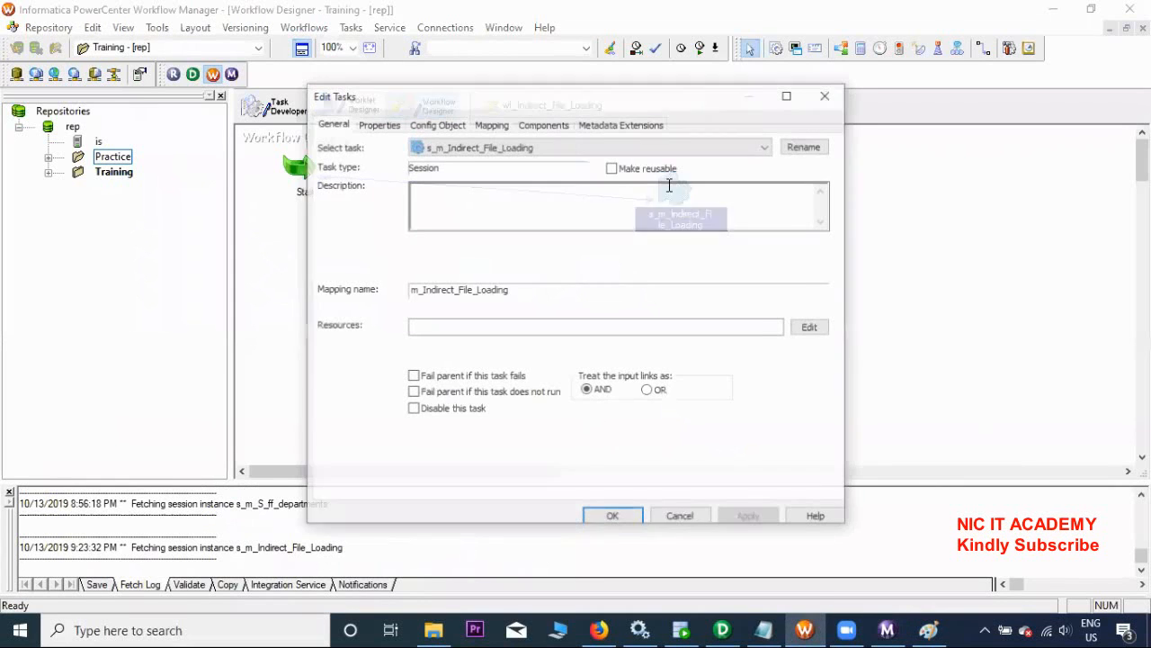
pyautogui.click(413, 376)
pyautogui.click(413, 393)
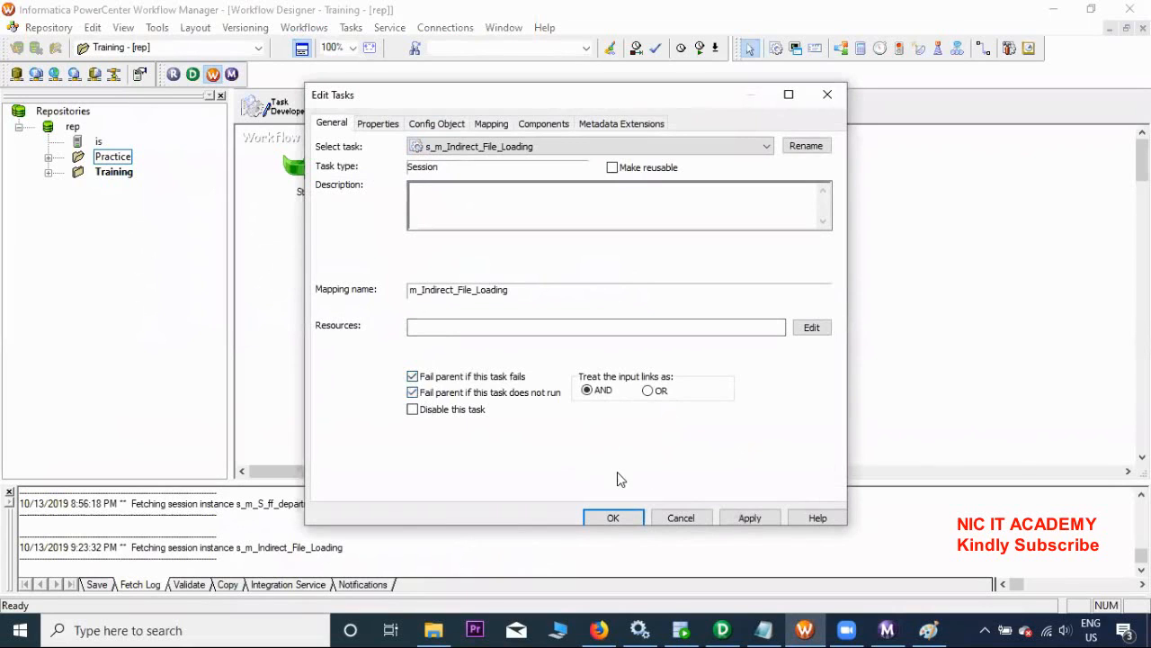
pyautogui.click(750, 517)
pyautogui.click(613, 518)
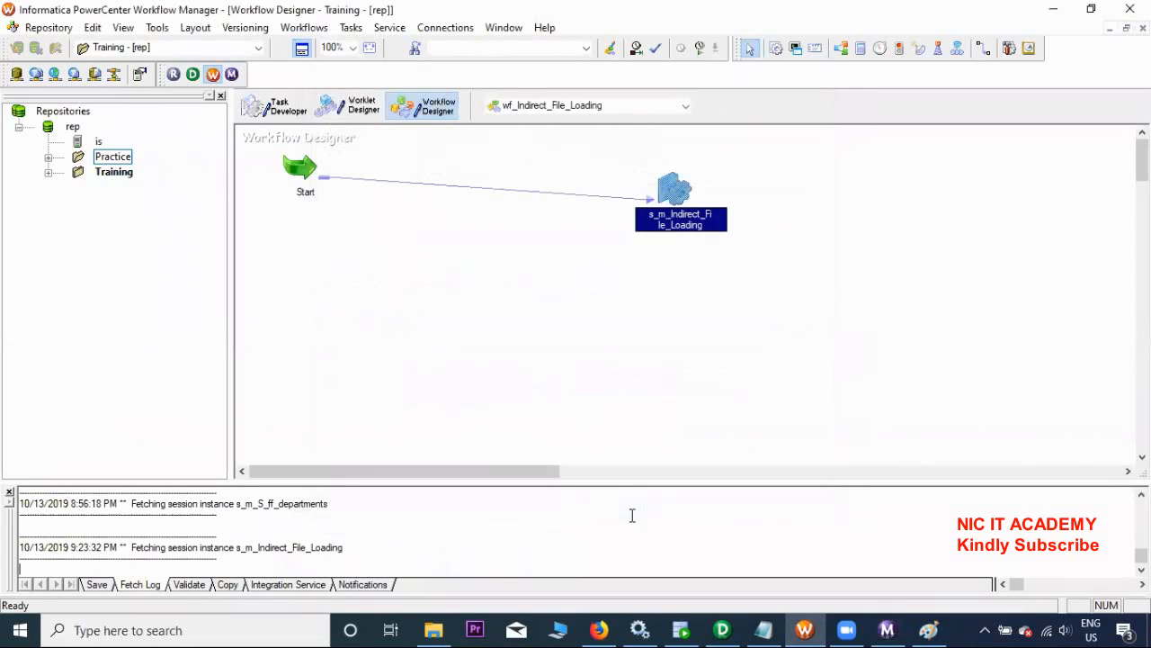
pyautogui.hotkey('ctrl', 's')
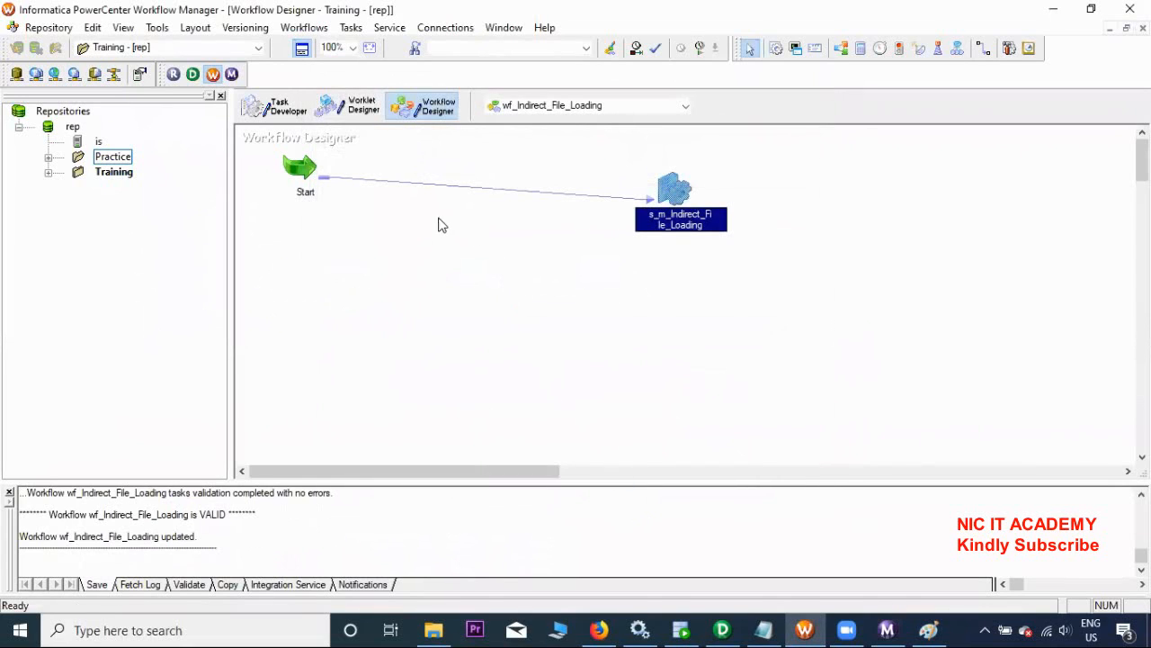
# Start wf_Indirect_File_Loading with the updated master list and check the newest session run's status and source/target statistics in Workflow Monitor
pyautogui.rightClick(465, 242)
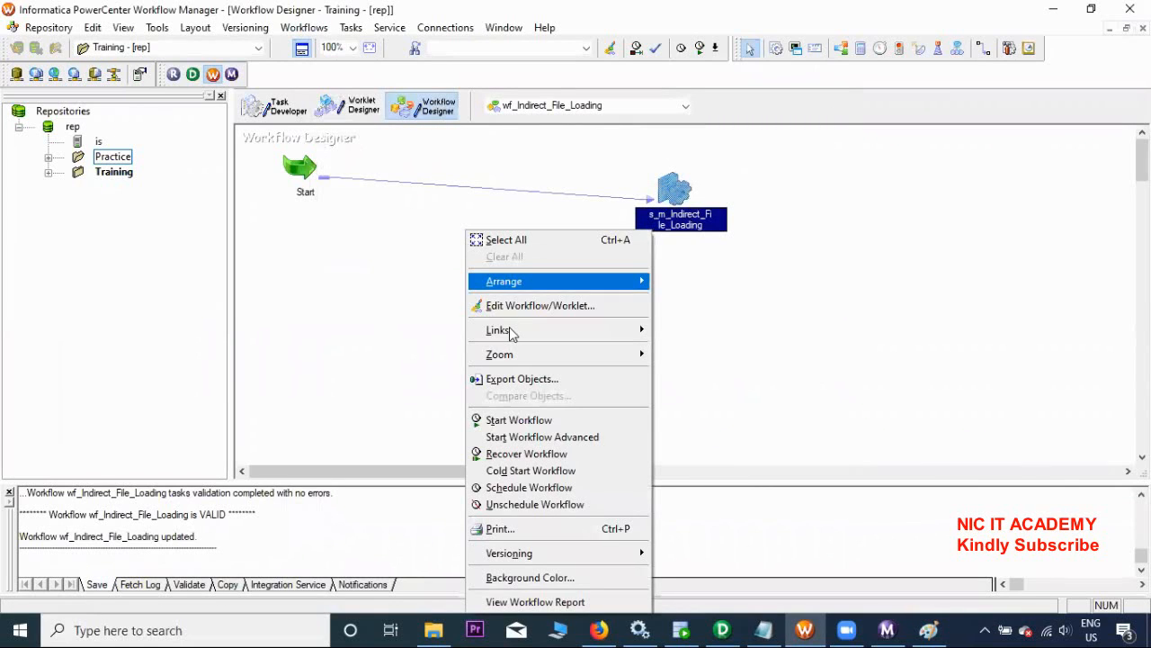
pyautogui.click(521, 420)
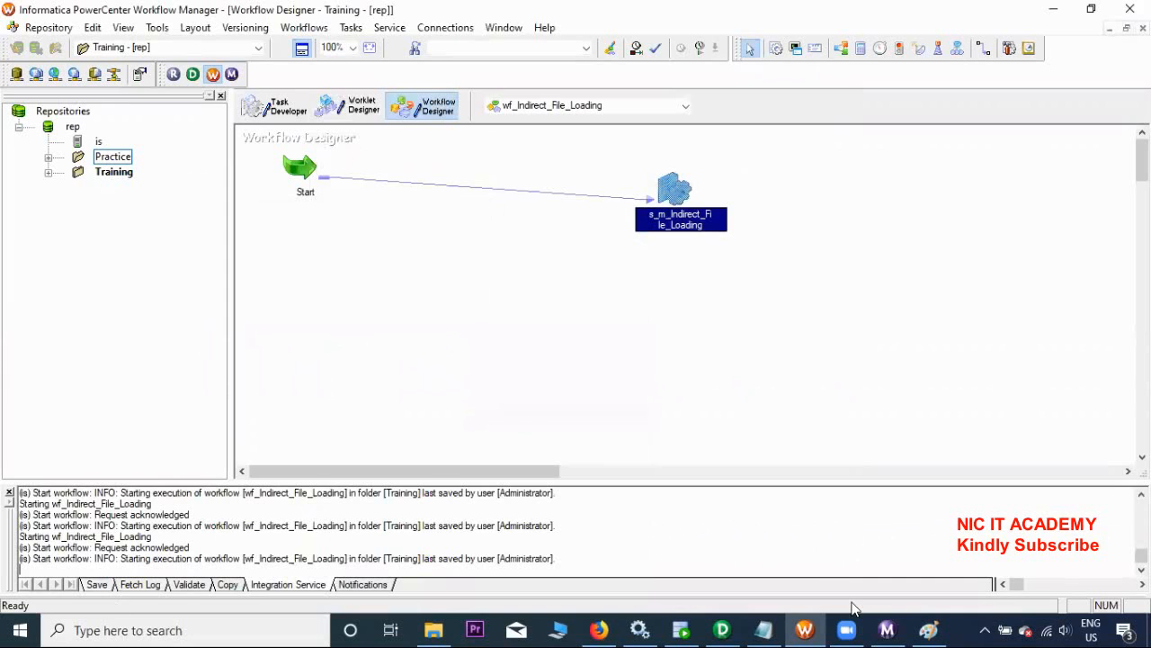
pyautogui.click(891, 628)
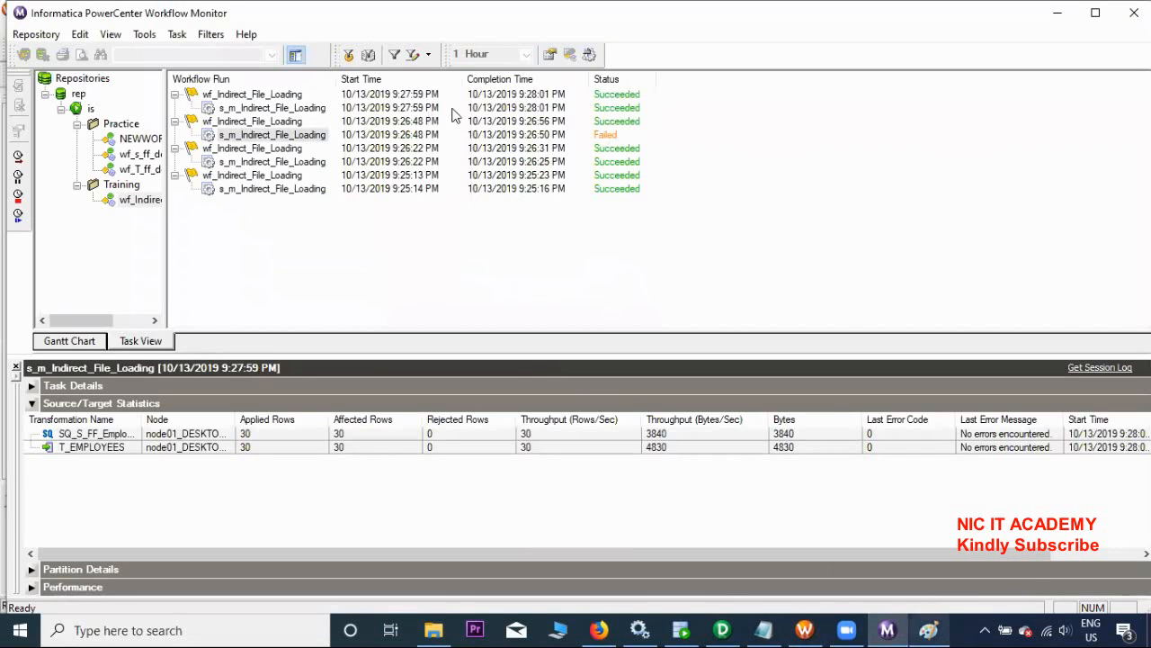
pyautogui.click(804, 629)
pyautogui.click(275, 106)
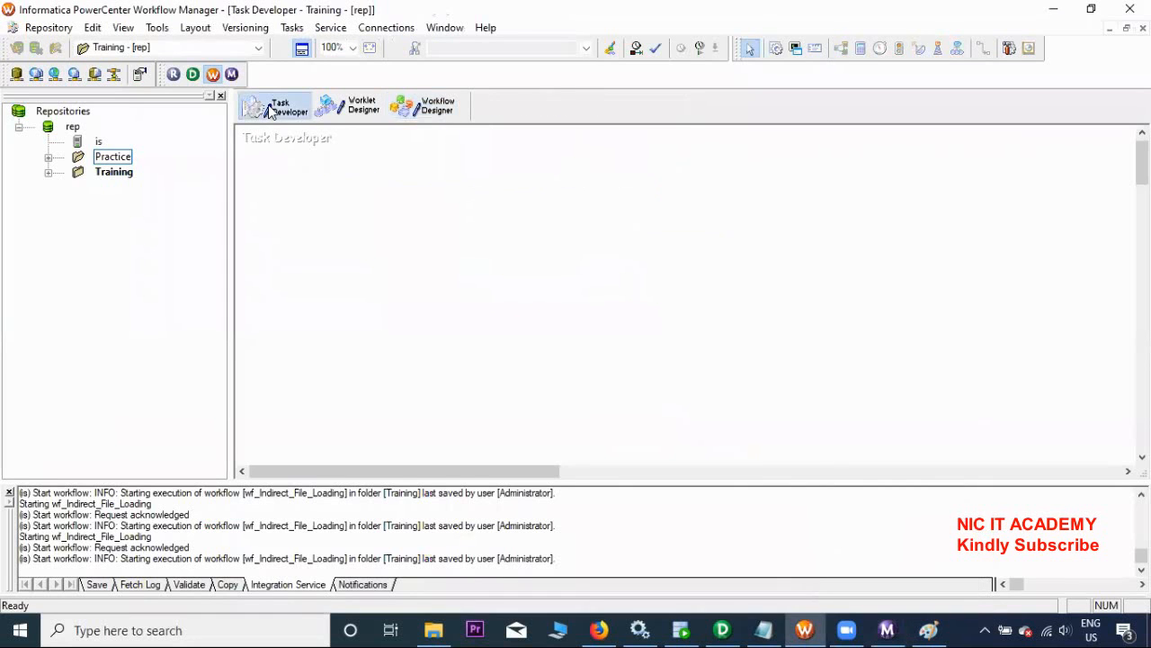
pyautogui.click(439, 108)
pyautogui.click(887, 629)
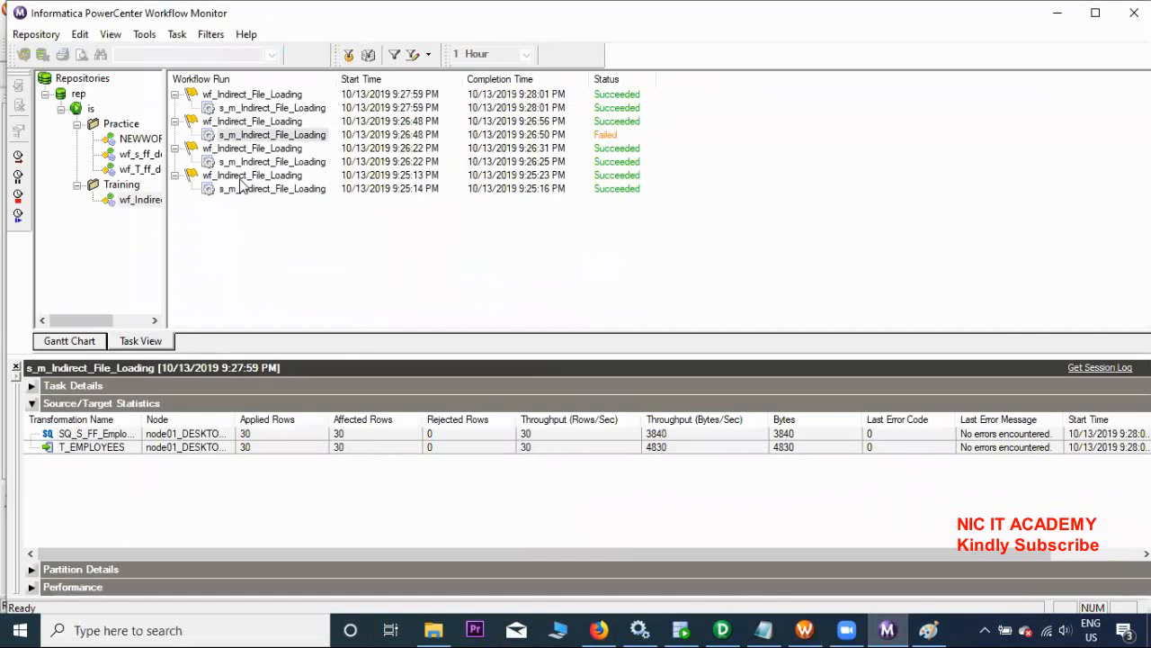
pyautogui.click(244, 109)
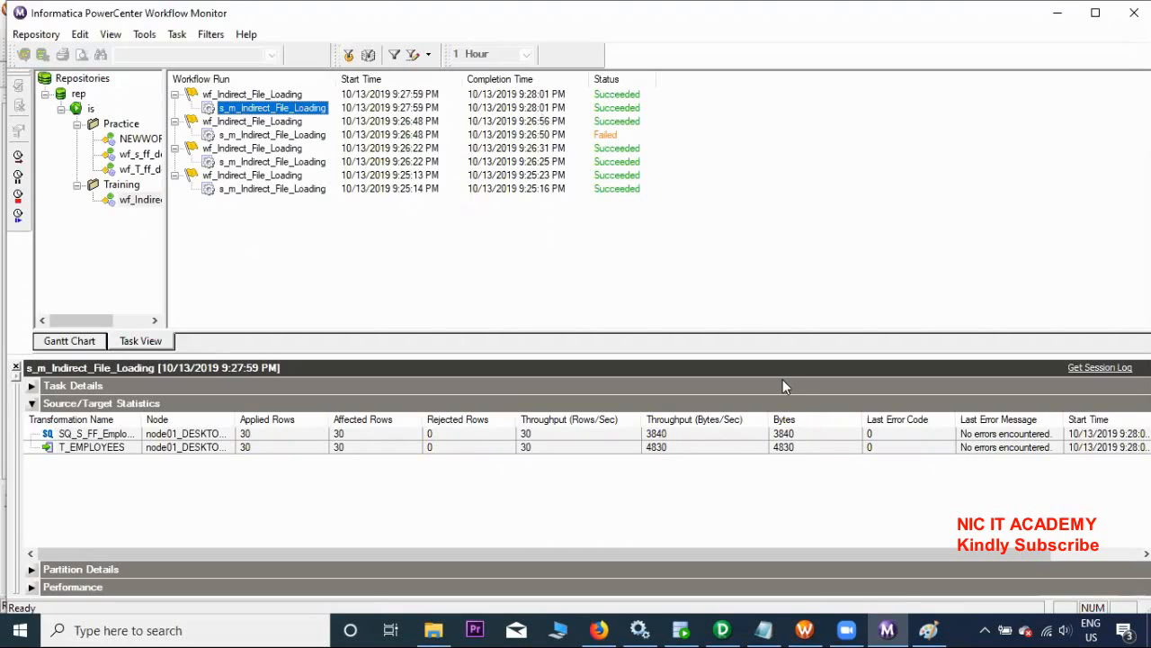
# Switch to PowerCenter Designer and arrange all objects in the m_Indirect_File_Loading mapping
pyautogui.click(721, 630)
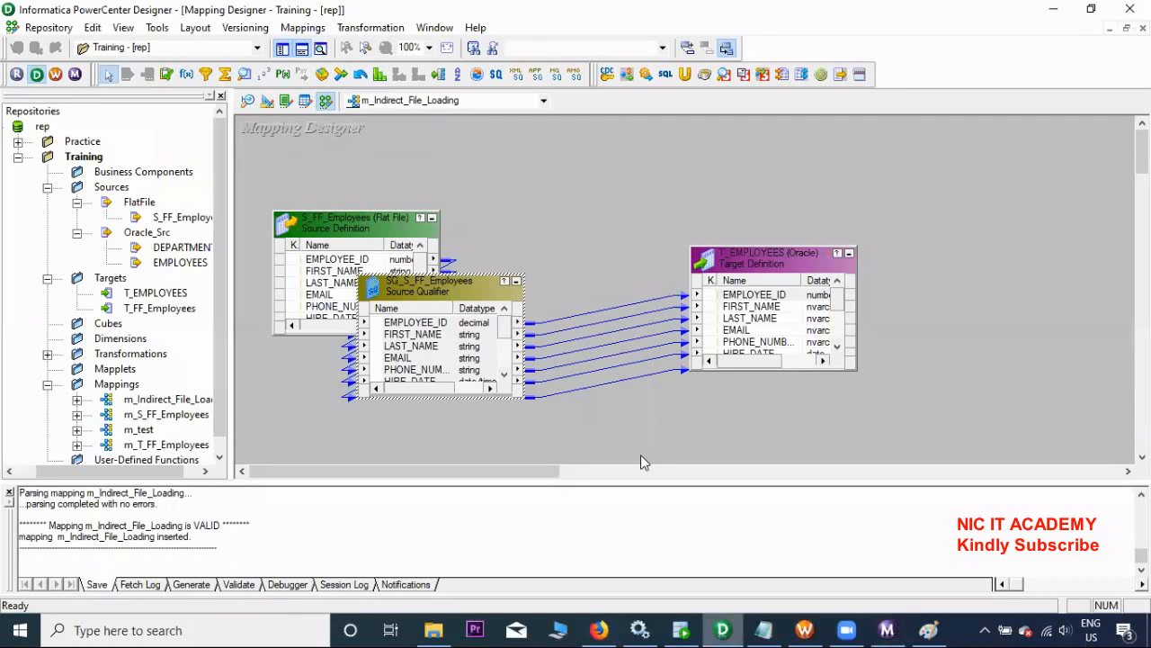
pyautogui.rightClick(619, 213)
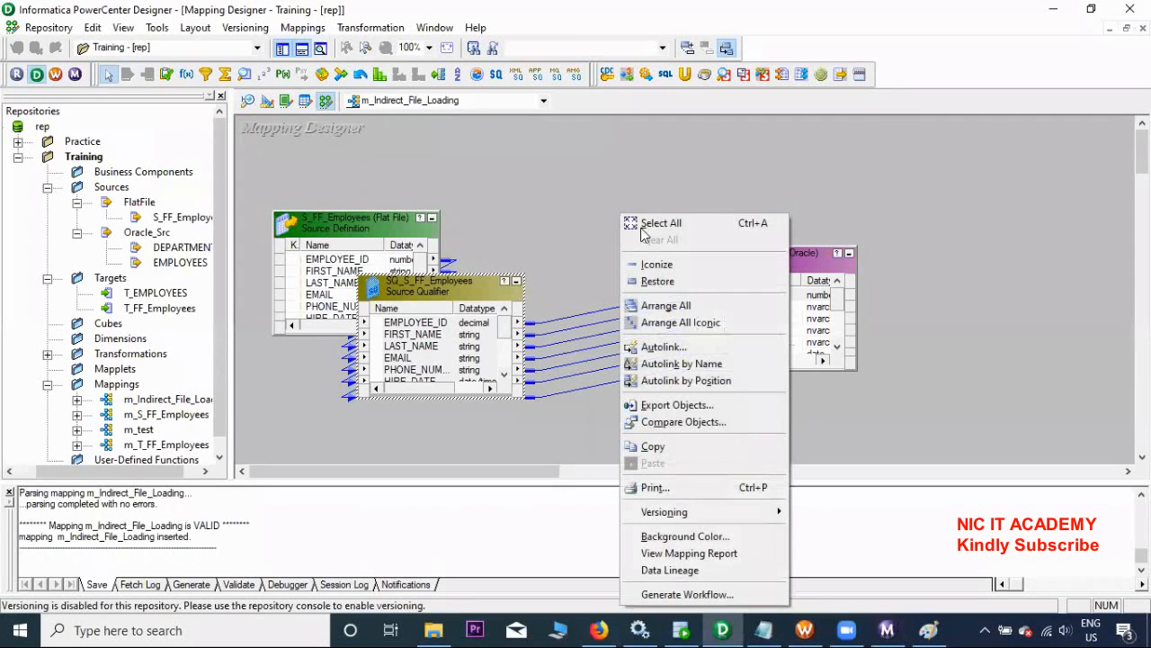
pyautogui.click(670, 306)
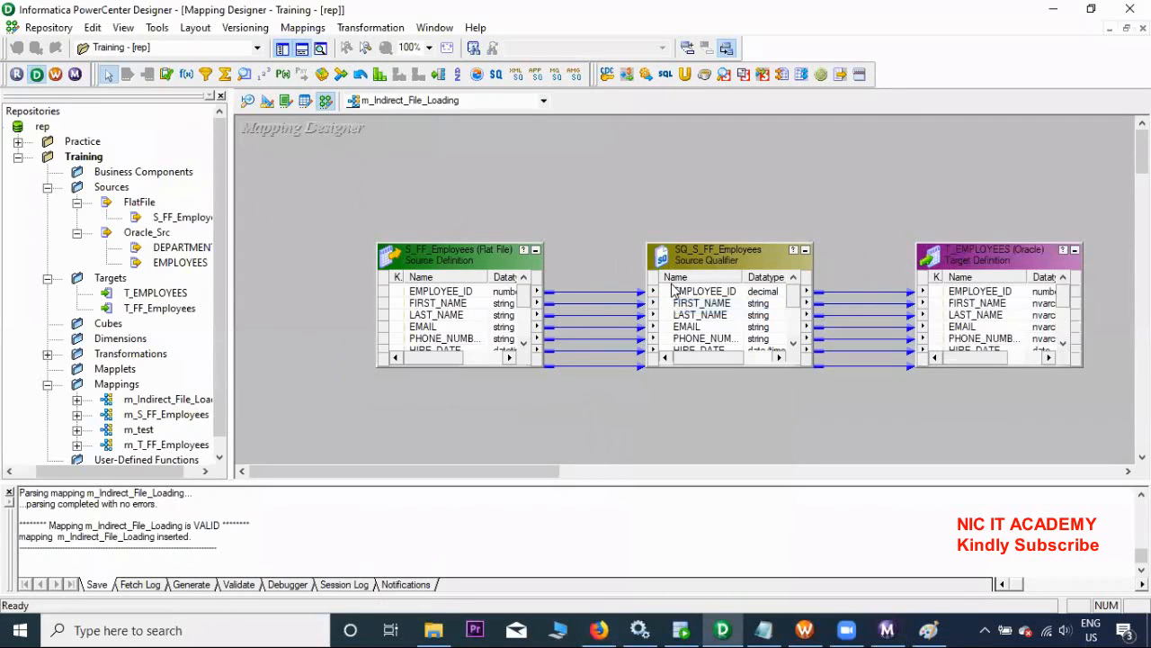
pyautogui.moveTo(1142, 153); pyautogui.dragTo(1142, 184)
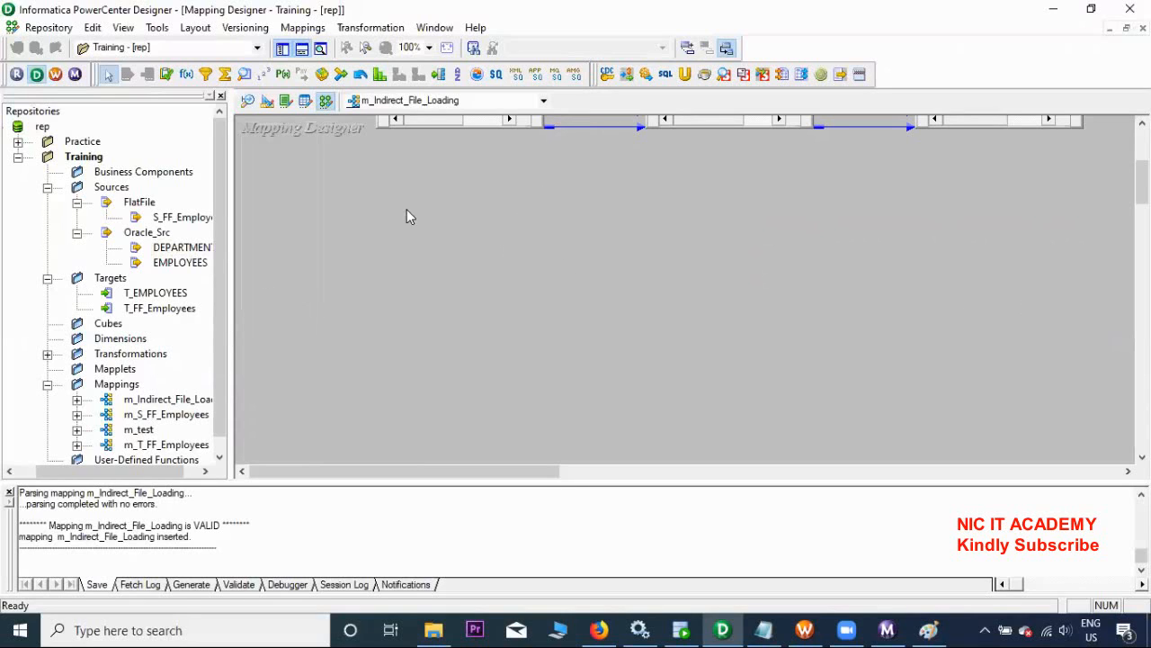
pyautogui.scroll(2, 432, 214)
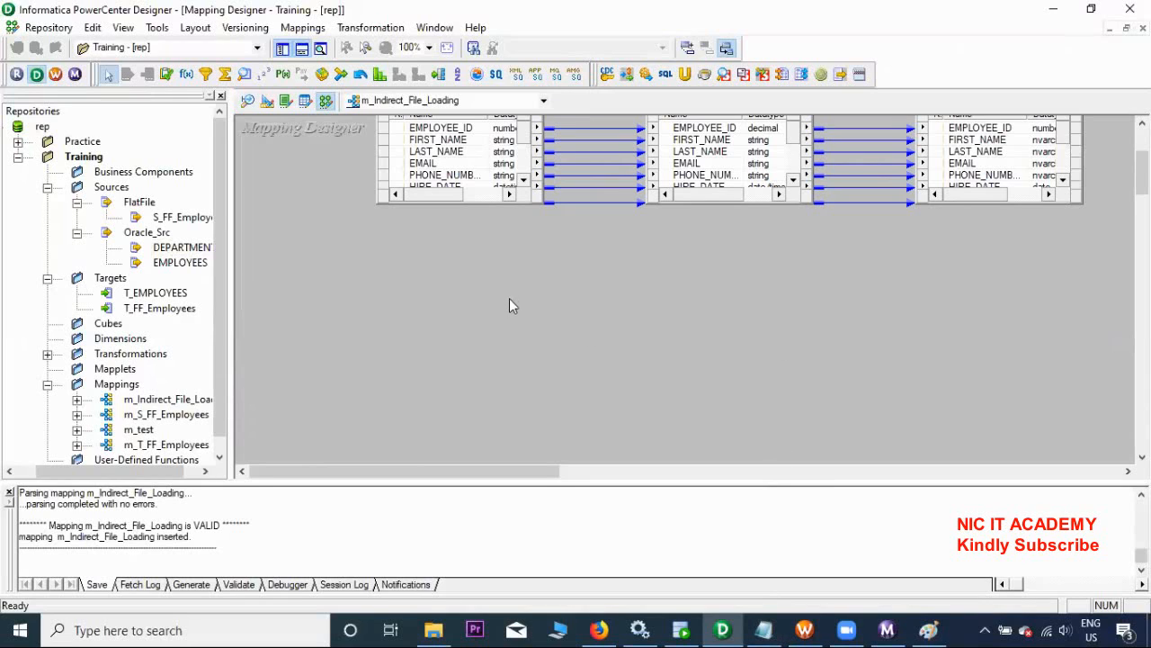
pyautogui.scroll(3, 509, 277)
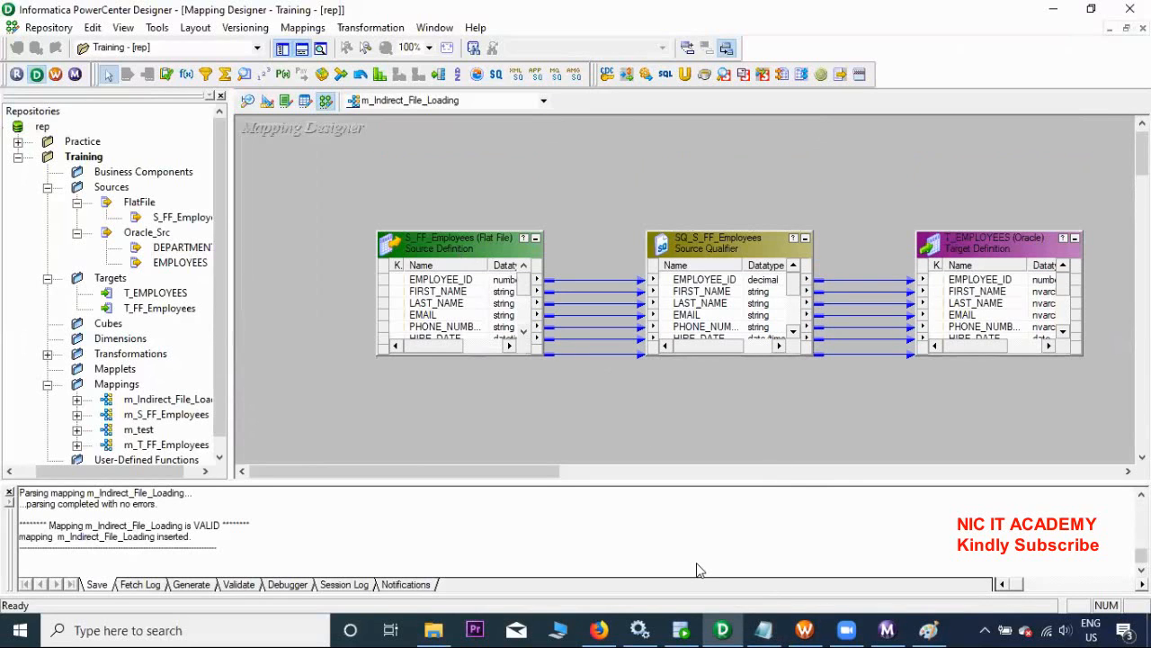